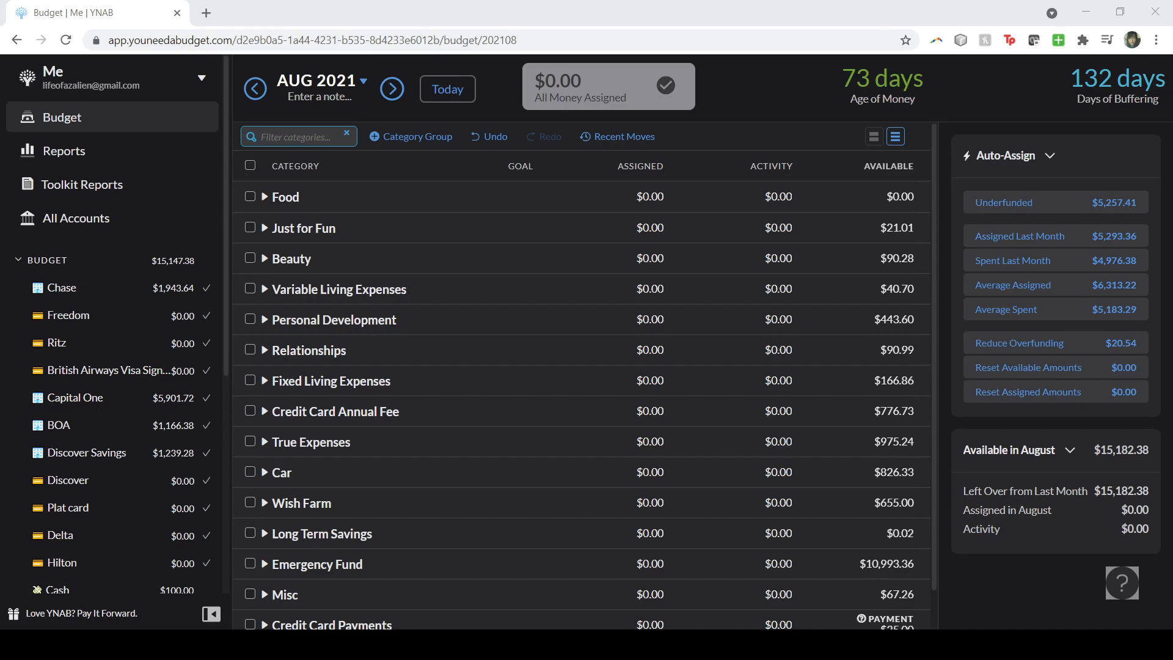
Step: Expand the Personal Development category group to review its categories and collapse it again
scroll(581, 319, down, 1)
scroll(581, 320, up, 1)
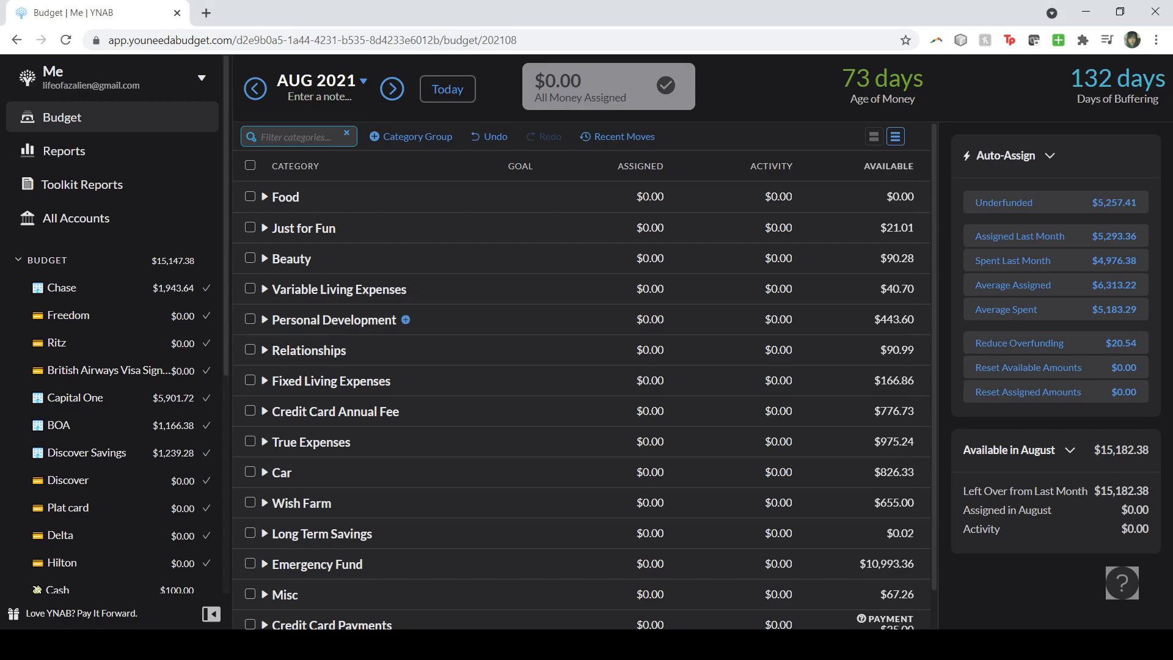
click(264, 323)
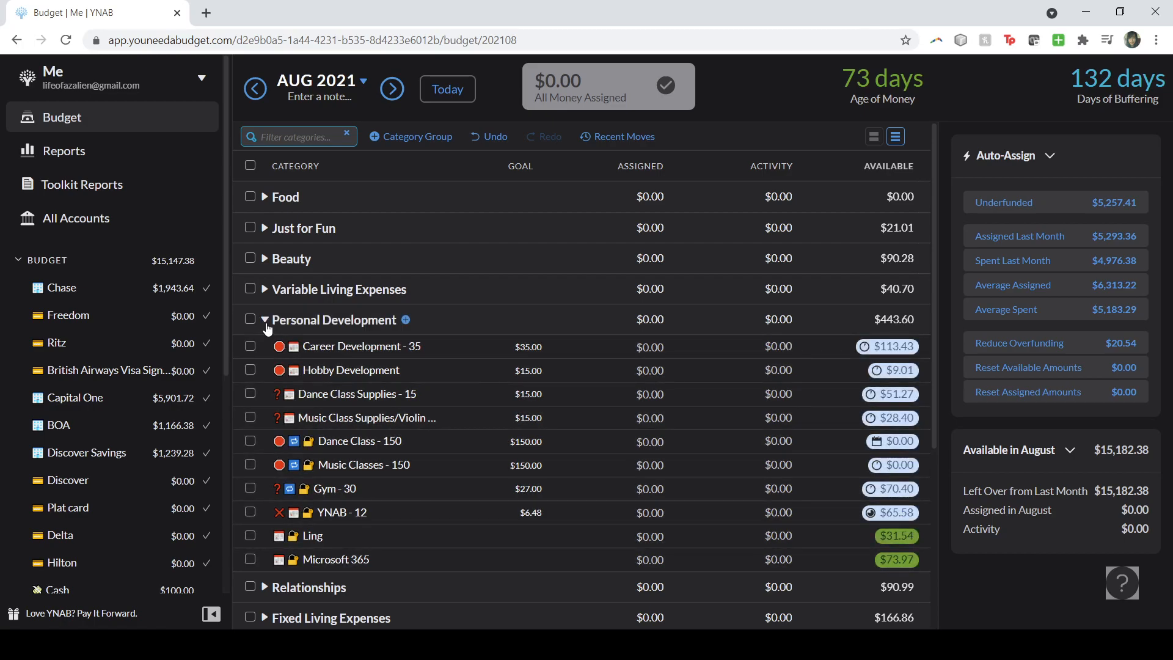
click(264, 323)
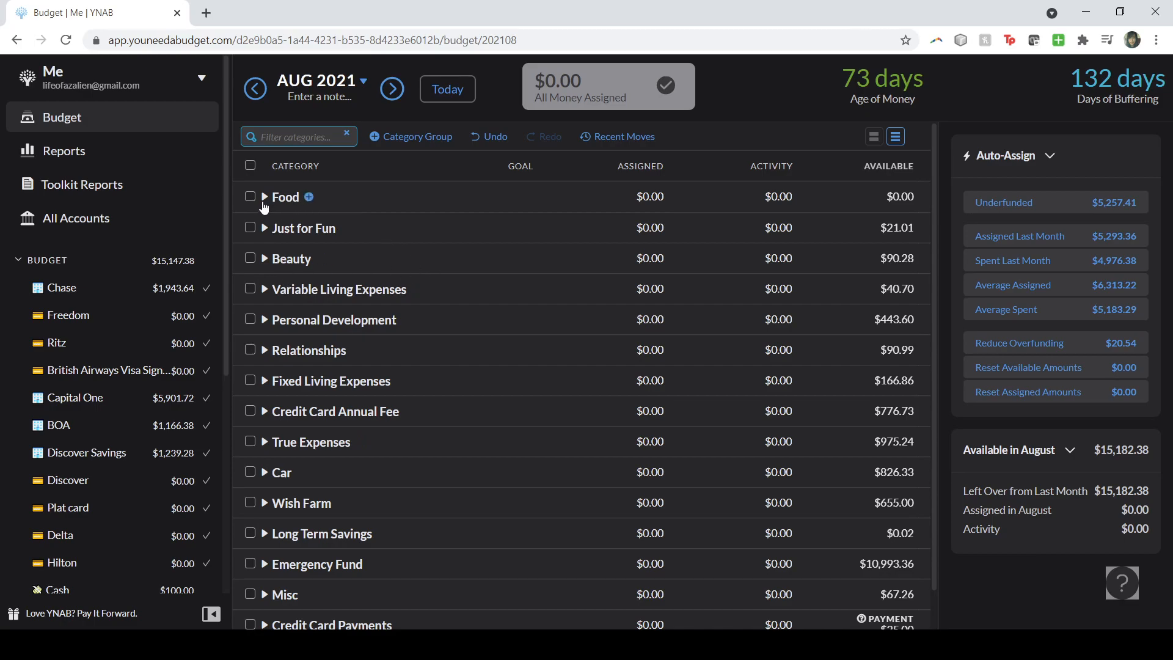
Step: Review the categories inside the Food and Beauty groups, collapsing each group after viewing it
click(269, 200)
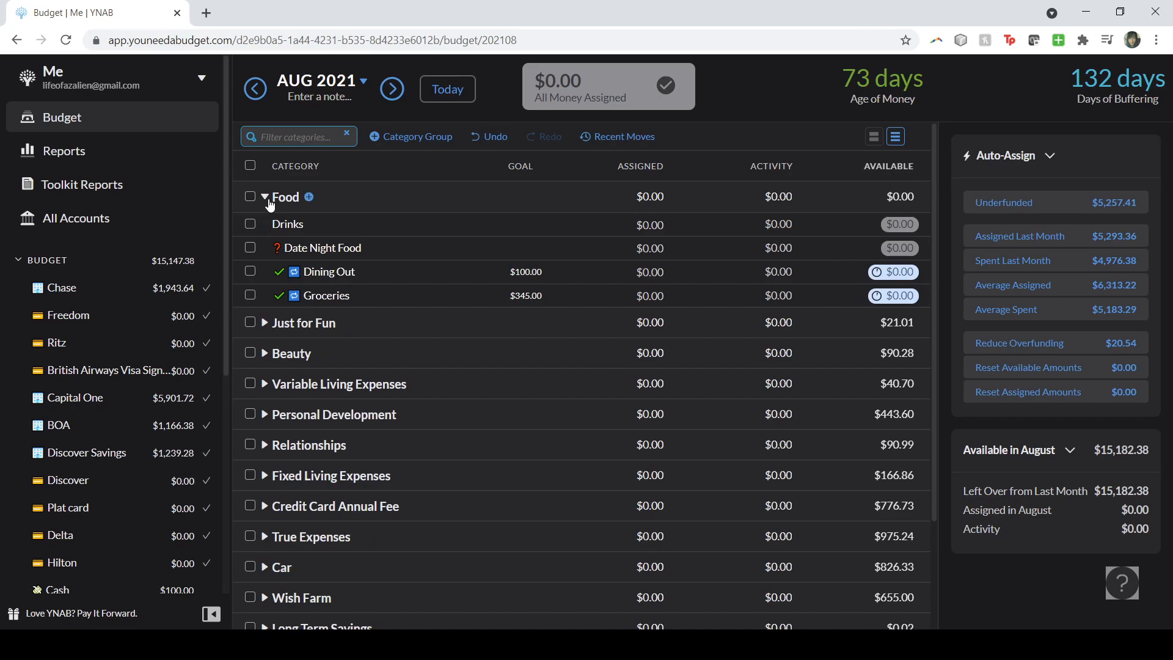
click(269, 201)
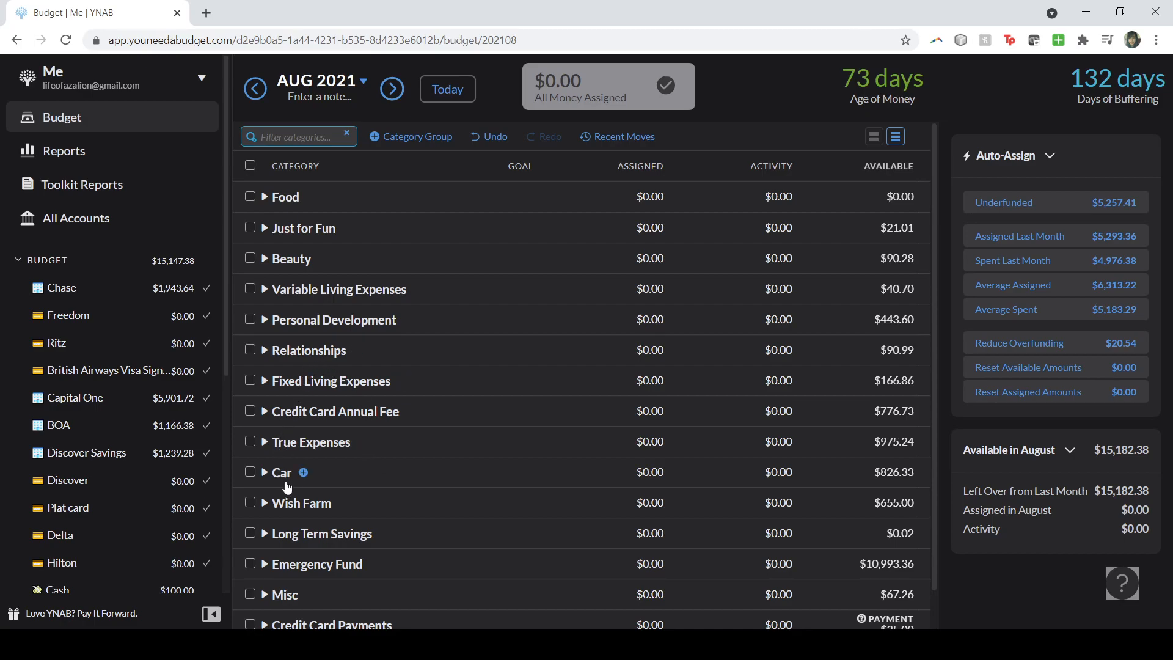
click(265, 258)
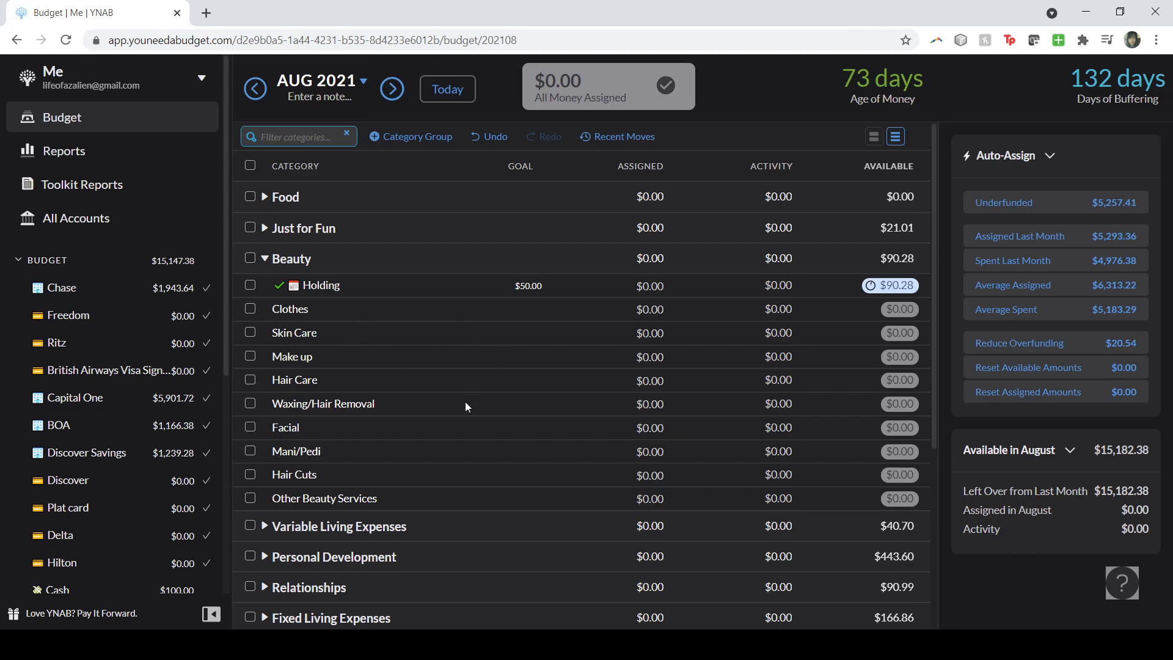
click(265, 259)
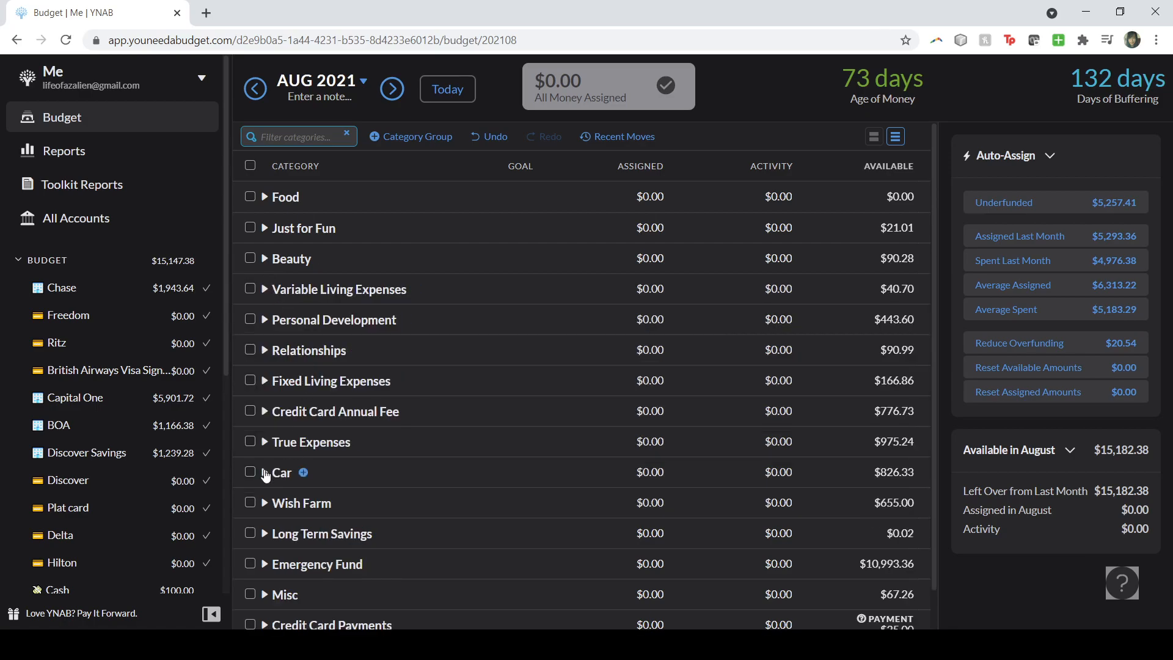
Step: Expand the Car and True Expenses groups and review their categories and goals
click(265, 473)
scroll(437, 427, down, 1)
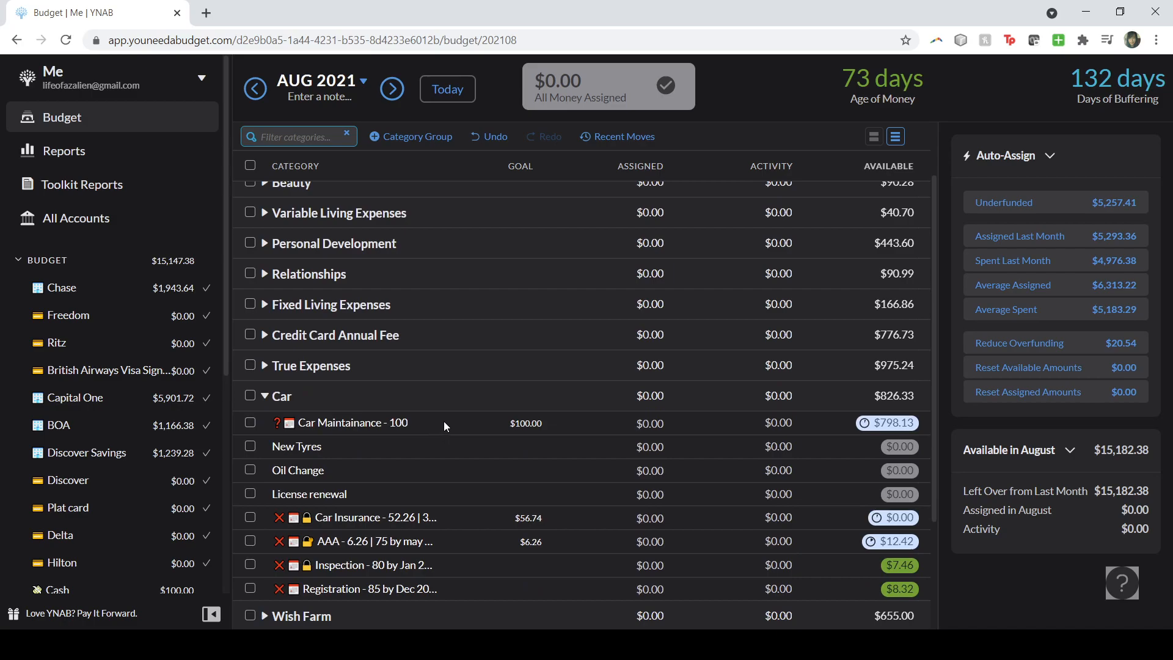
click(265, 366)
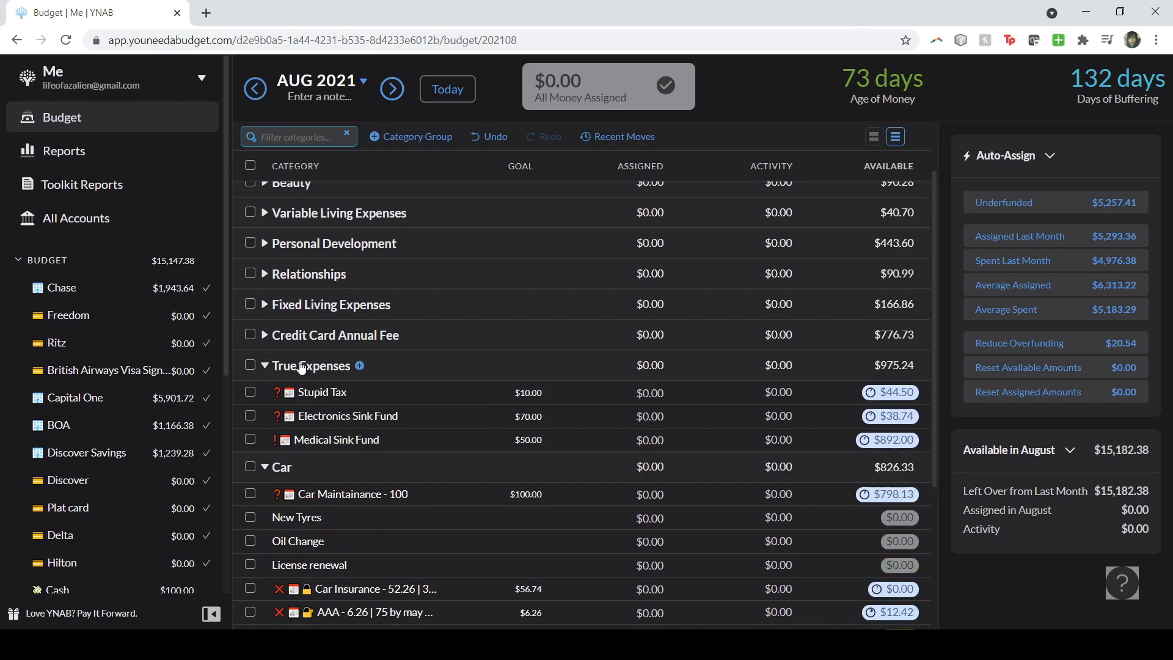
scroll(404, 421, down, 1)
scroll(404, 421, down, 1)
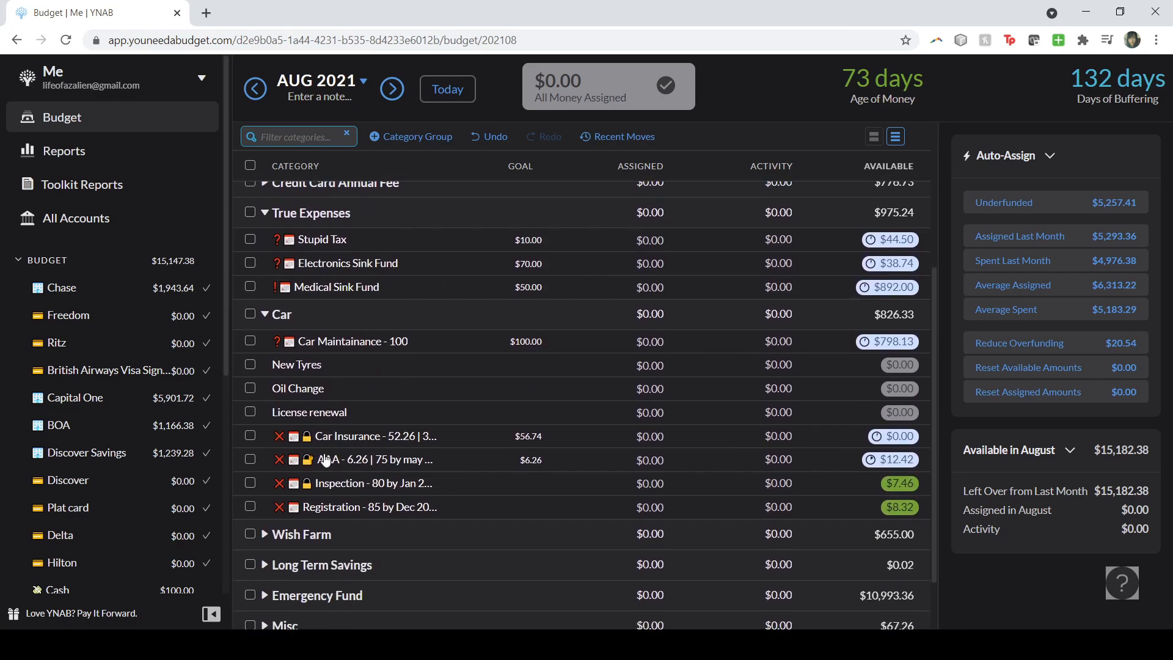
scroll(351, 467, up, 1)
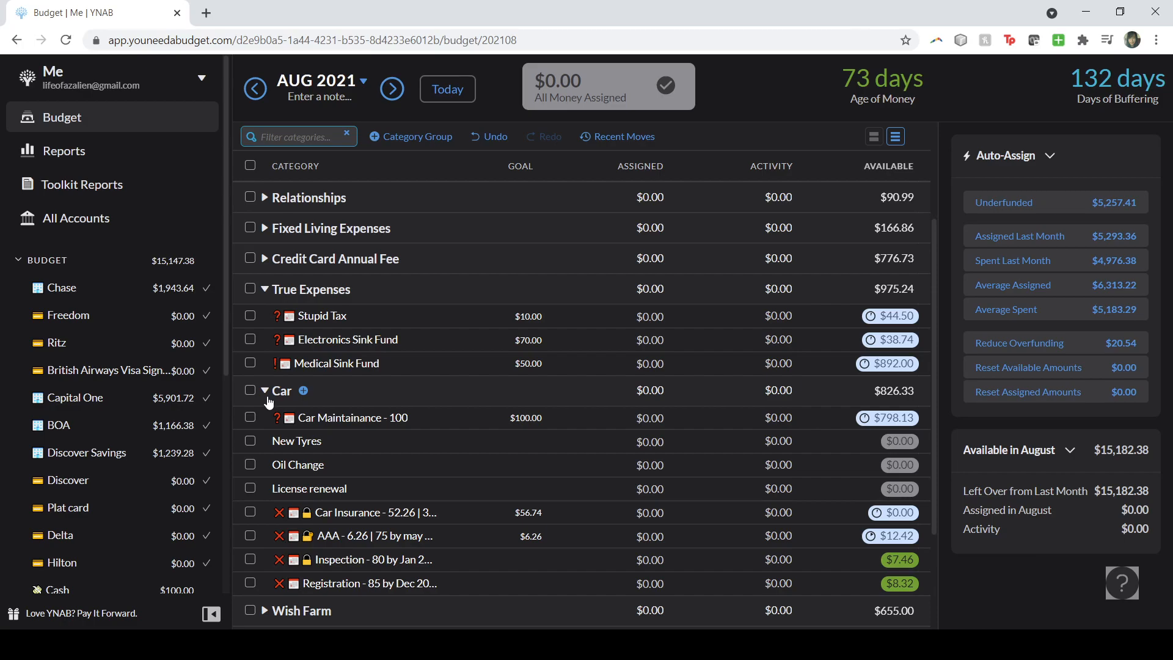
scroll(318, 391, up, 3)
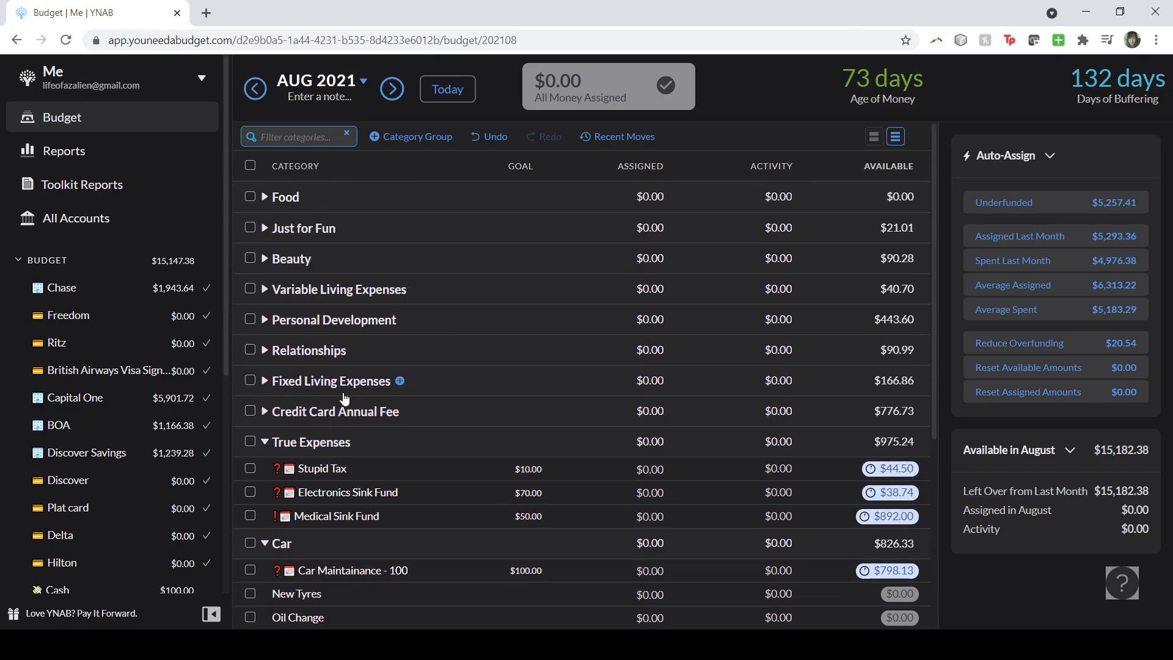
Step: Expand the Food and Just for Fun groups and examine their category icons alongside those in True Expenses and Car
click(265, 197)
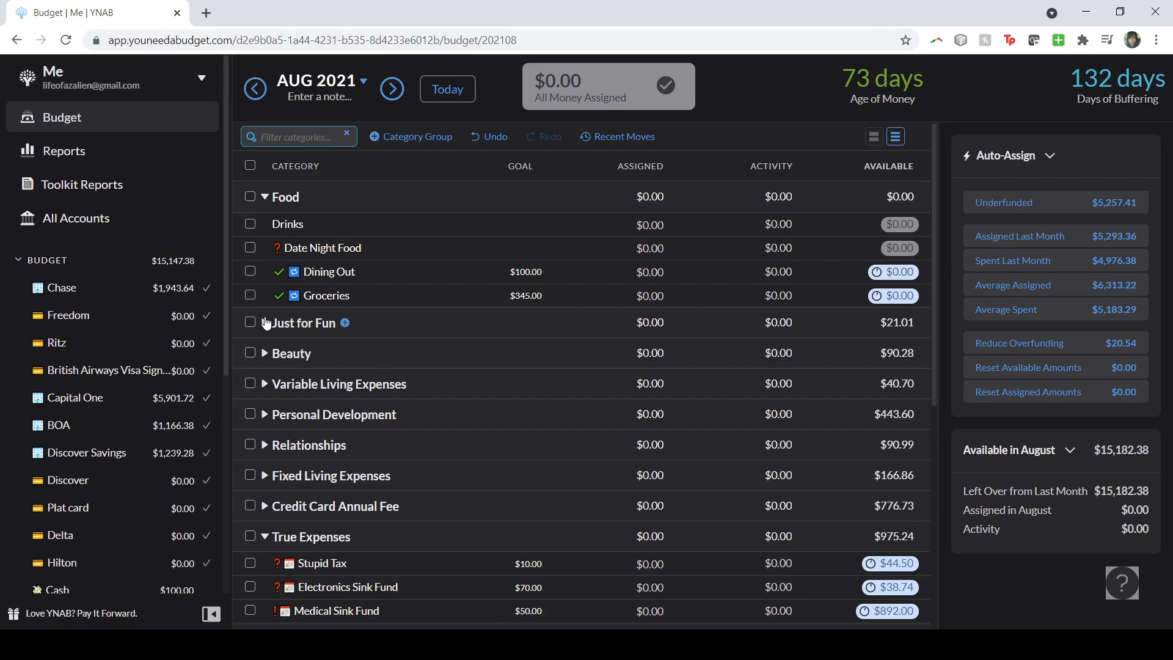
click(293, 324)
scroll(319, 315, down, 1)
scroll(311, 261, up, 1)
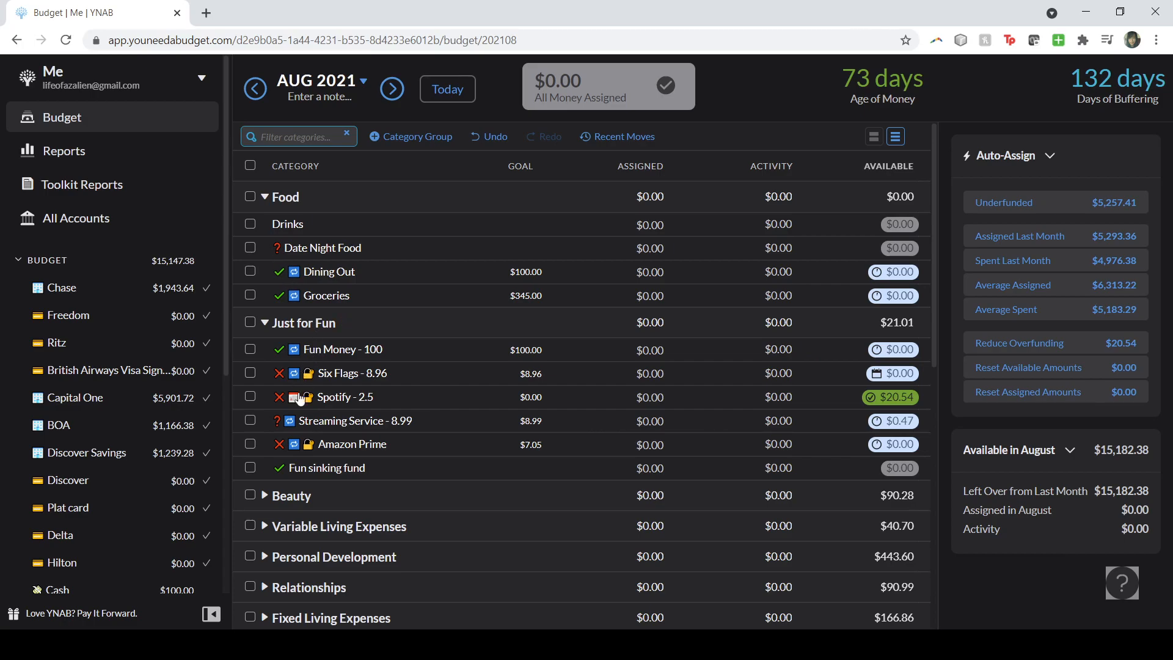
scroll(296, 430, down, 1)
scroll(296, 434, down, 4)
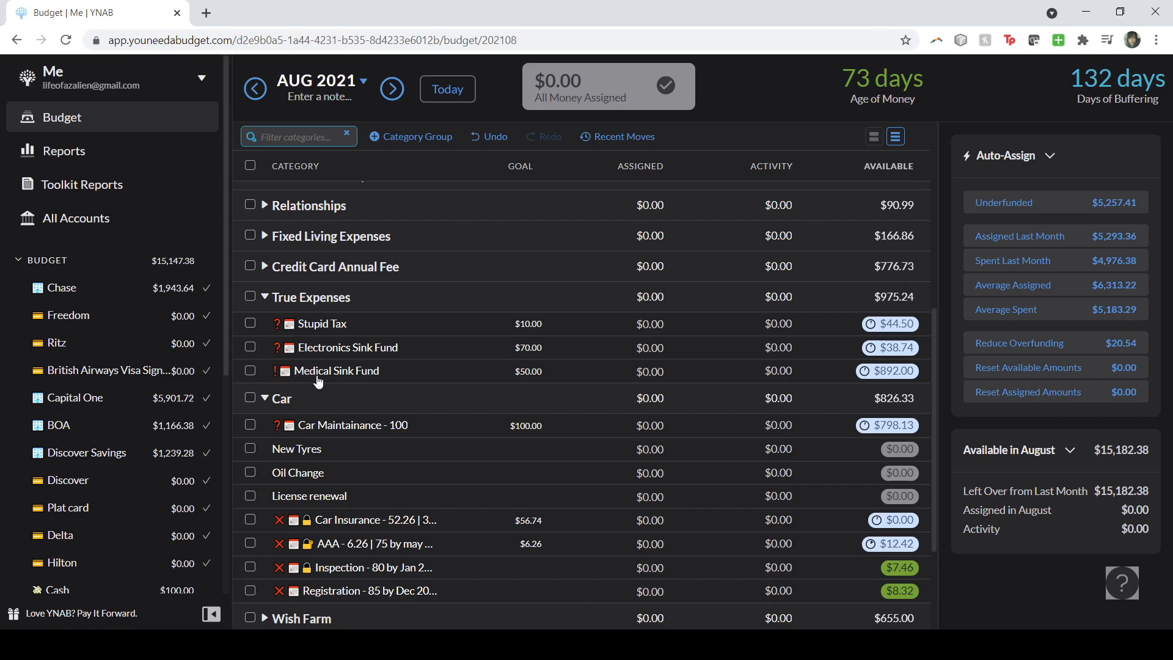
scroll(317, 381, down, 1)
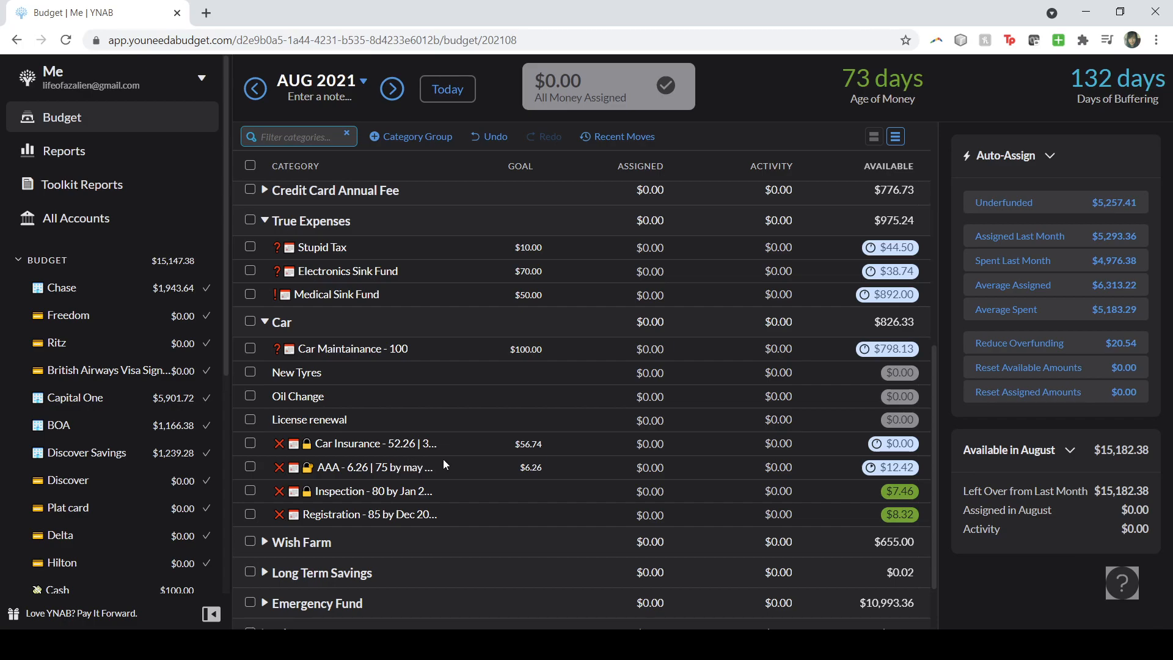
scroll(288, 359, up, 1)
scroll(288, 360, up, 2)
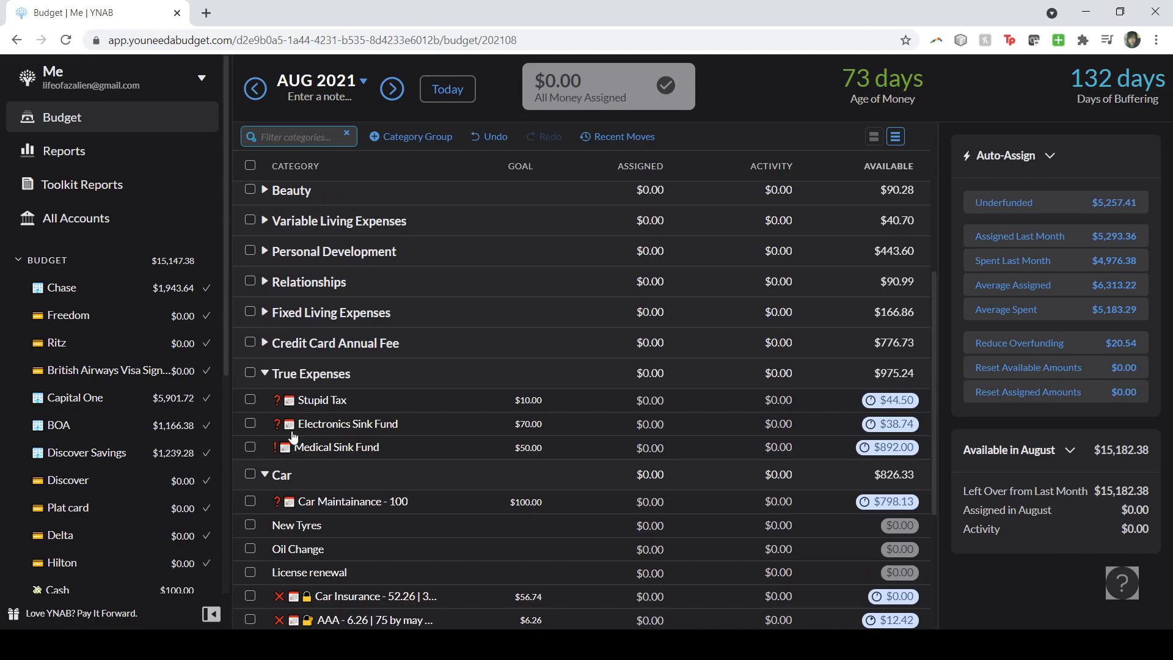
scroll(293, 434, up, 4)
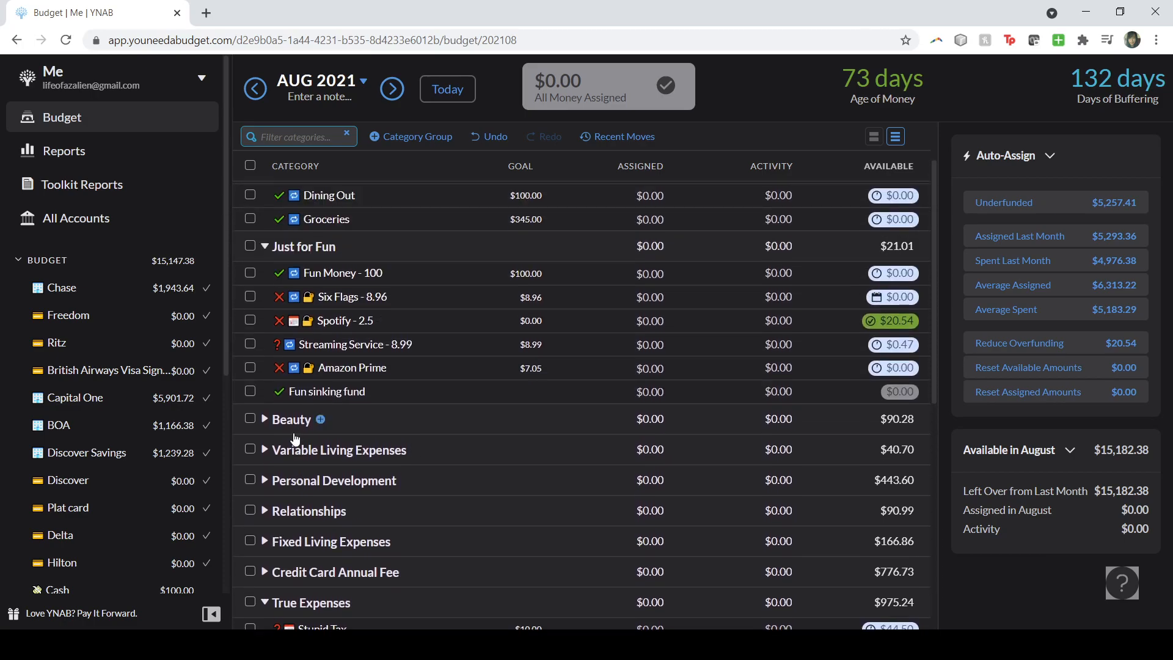
scroll(292, 287, up, 1)
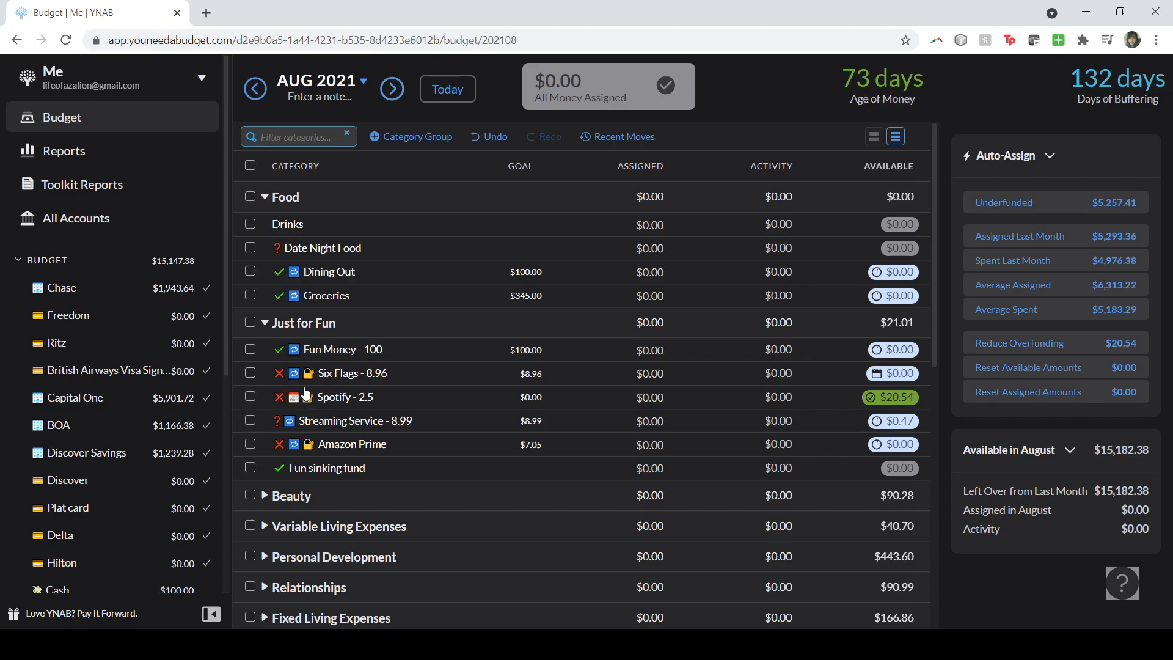
Step: Collapse the Just for Fun and Car category groups
click(265, 324)
scroll(286, 333, down, 5)
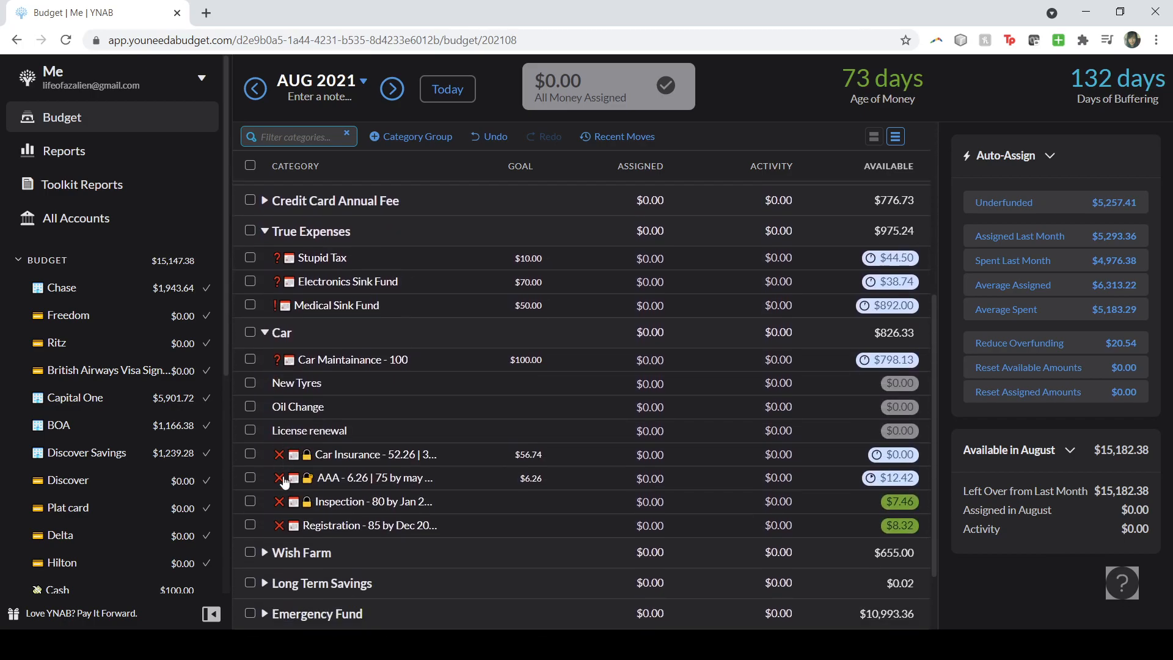
click(266, 334)
Step: Expand Fixed Living Expenses to review its bills, and collapse both that group and the Food group
scroll(267, 366, up, 3)
click(265, 421)
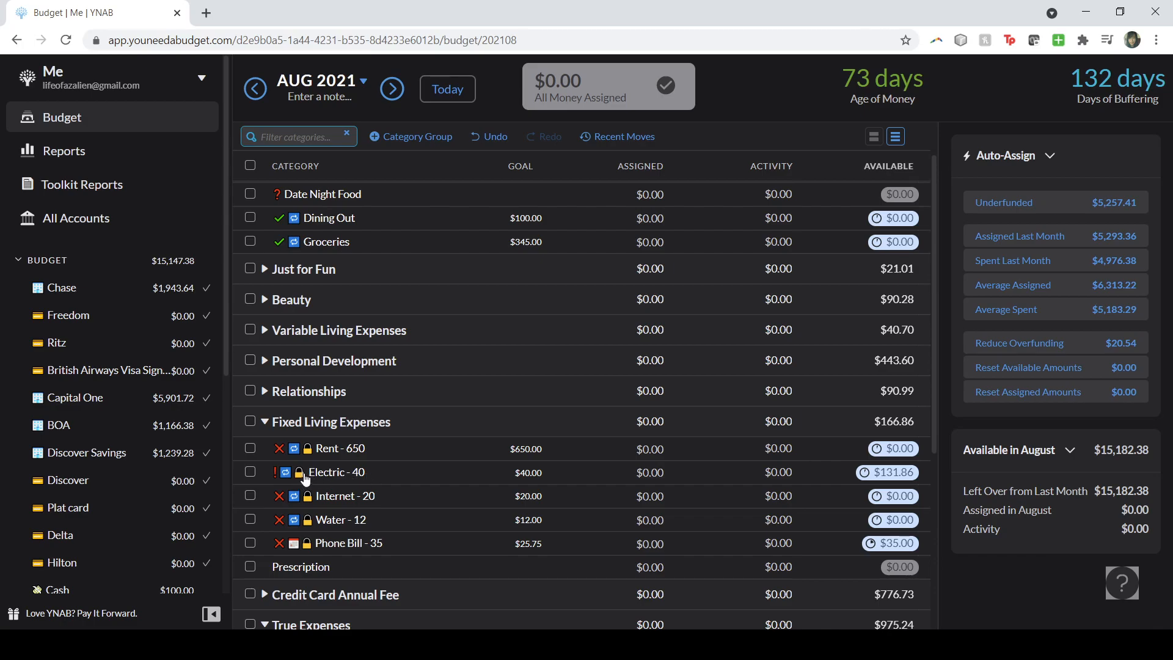
click(264, 421)
scroll(287, 397, up, 1)
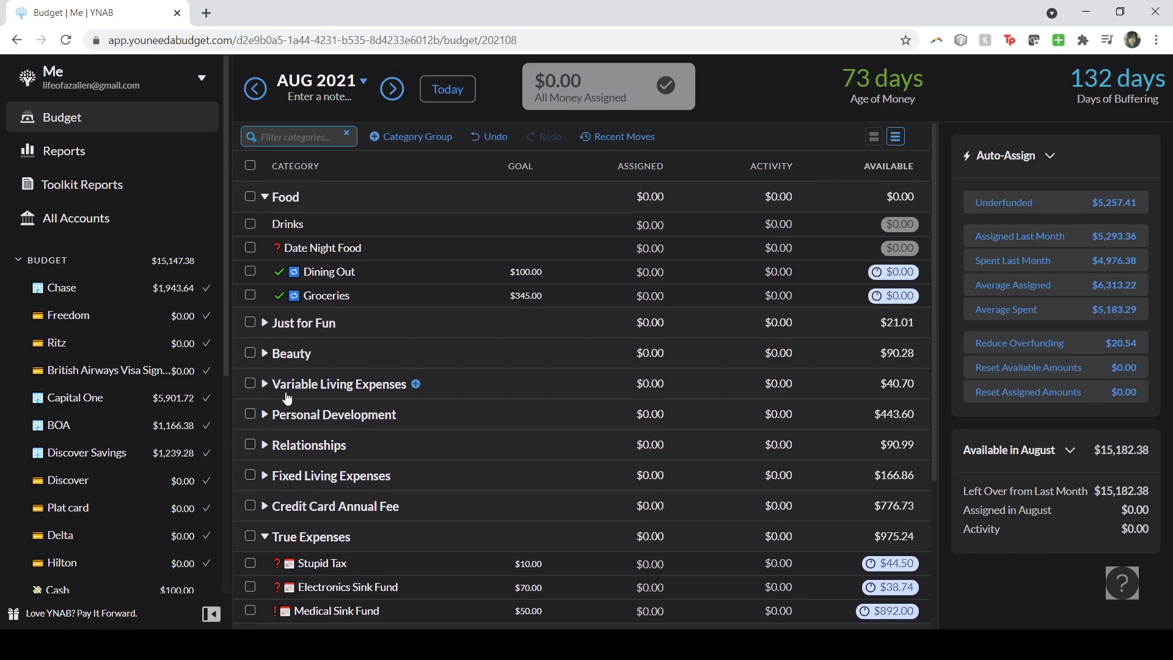
click(264, 196)
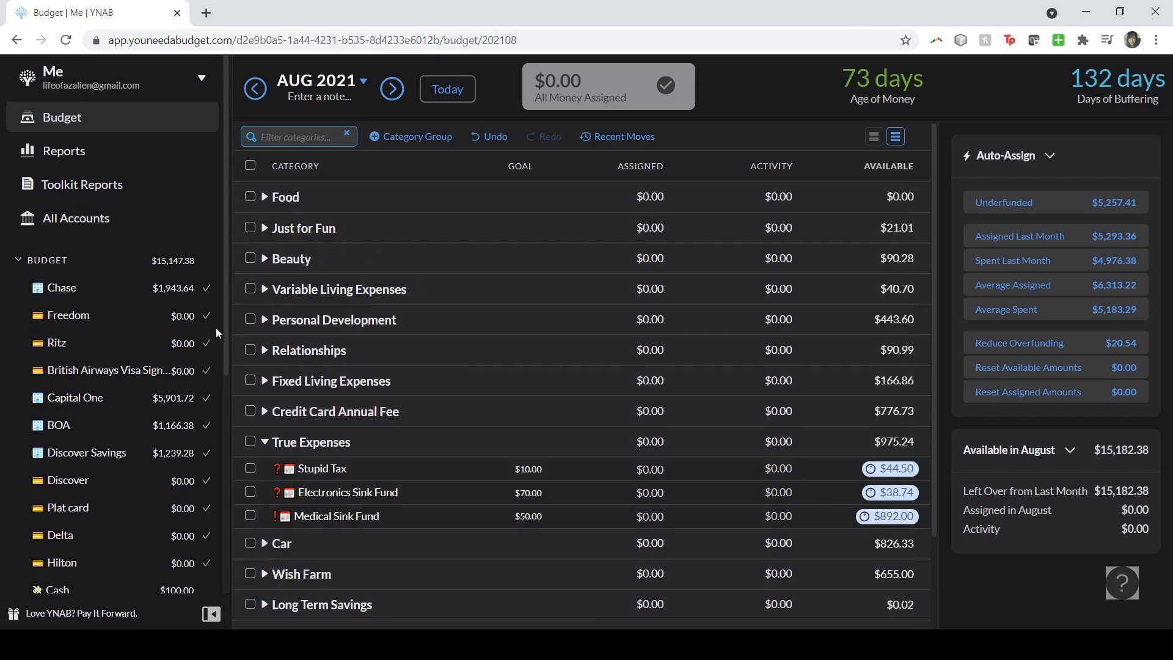
Step: Look through the budget and tracking accounts and open the Schwab tracking account's register
scroll(215, 327, down, 1)
scroll(190, 169, down, 3)
scroll(171, 212, down, 1)
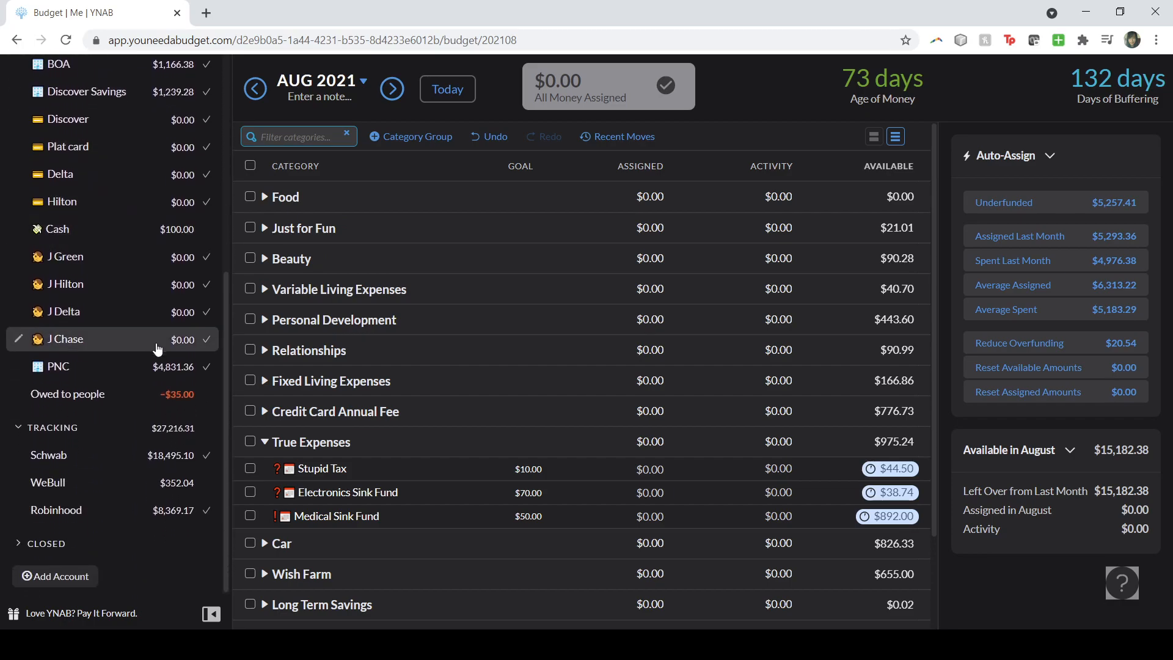
scroll(150, 388, up, 6)
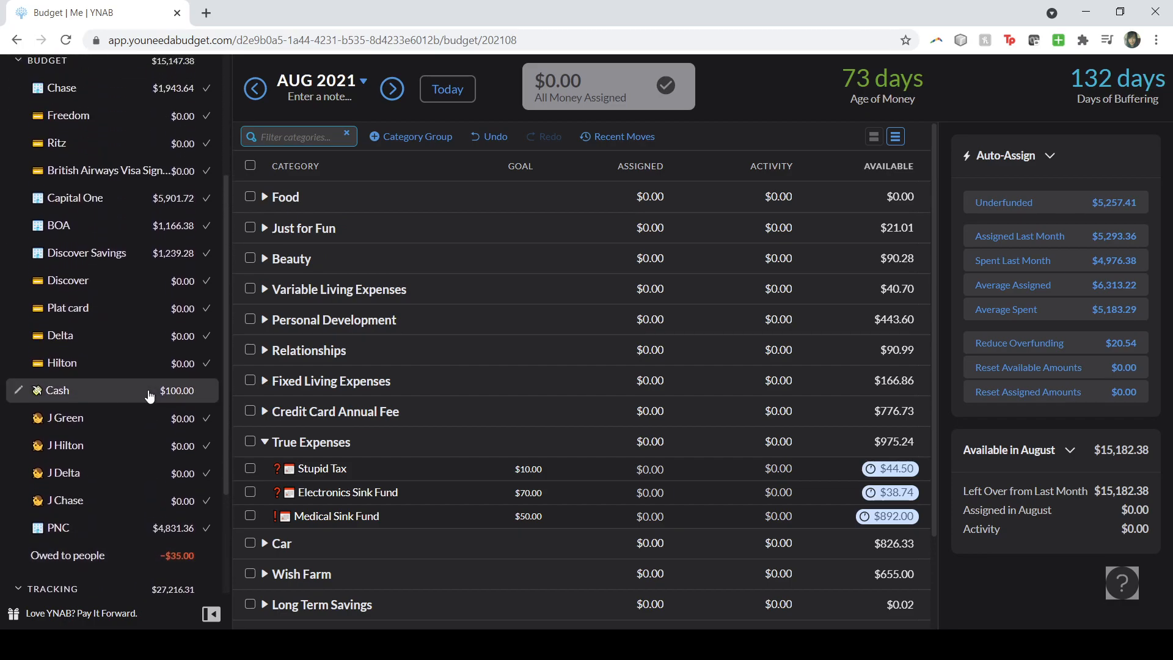
scroll(149, 393, down, 4)
scroll(96, 432, down, 2)
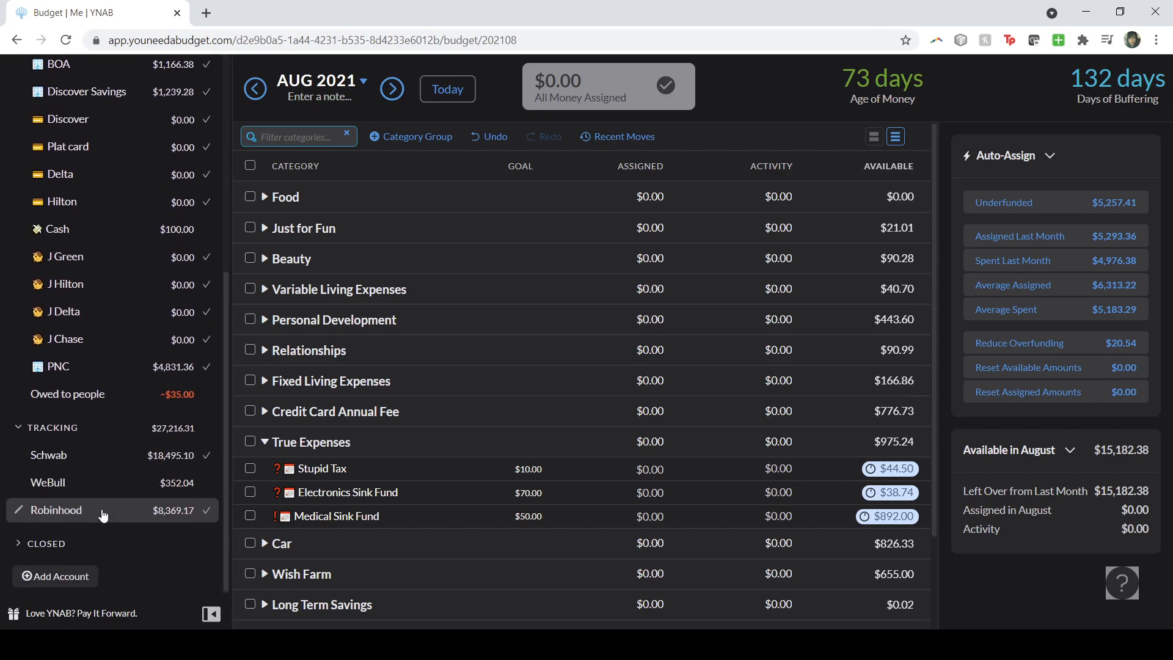
click(96, 462)
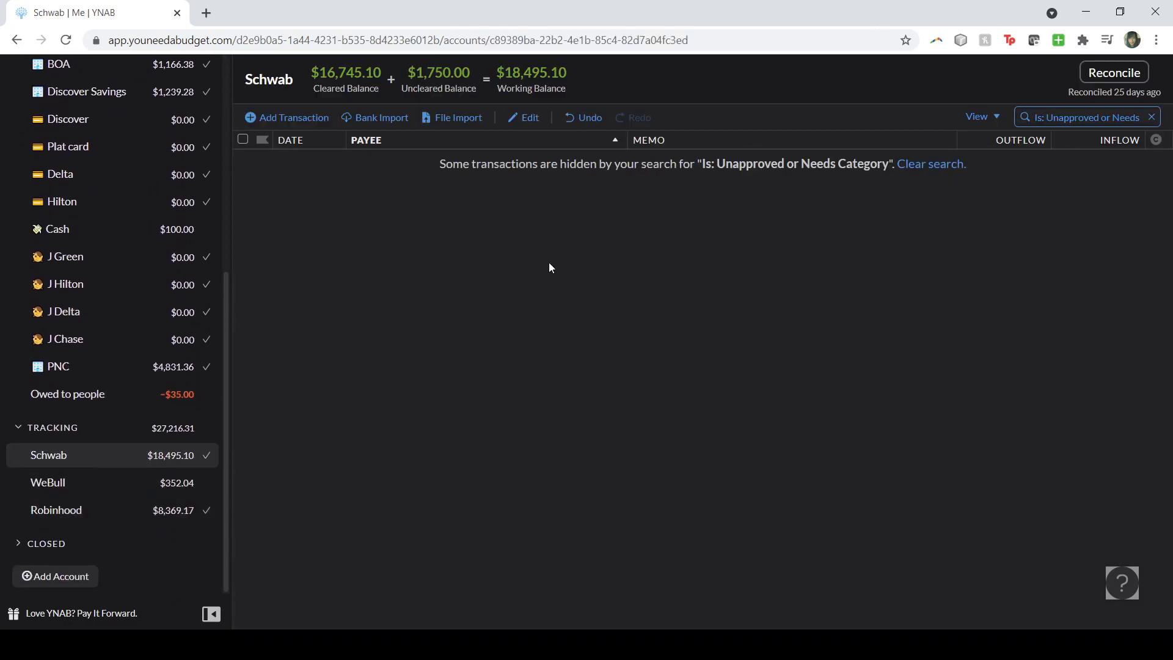
scroll(183, 421, up, 6)
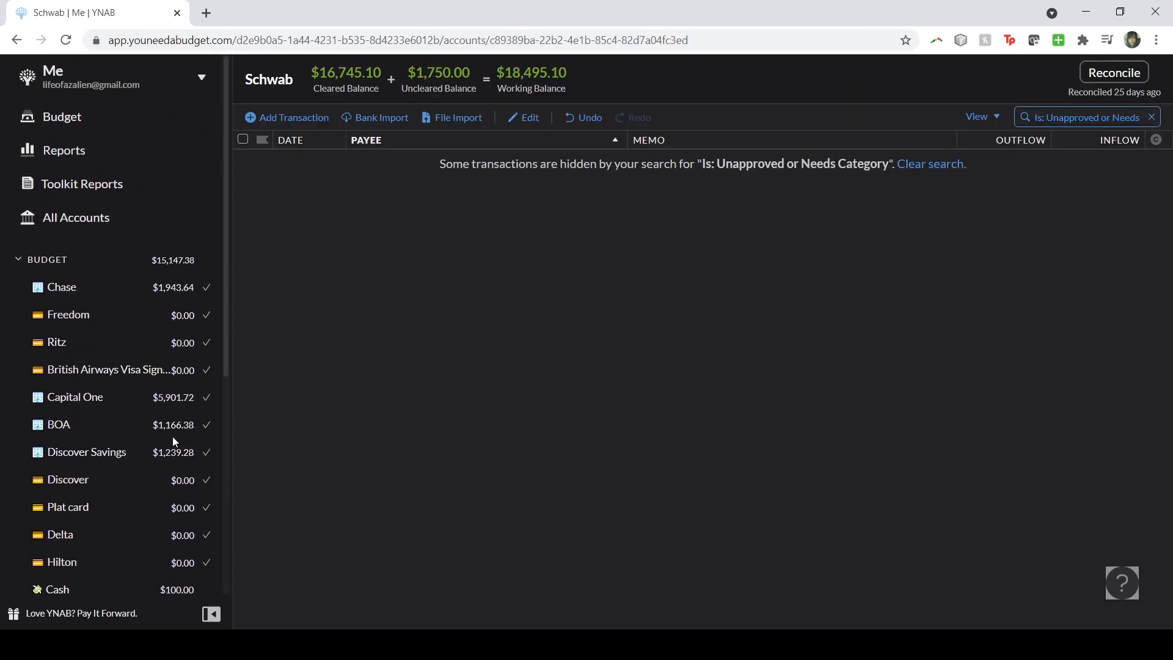
Step: Open the Spending report's totals and limit the timeframe to this month
click(106, 154)
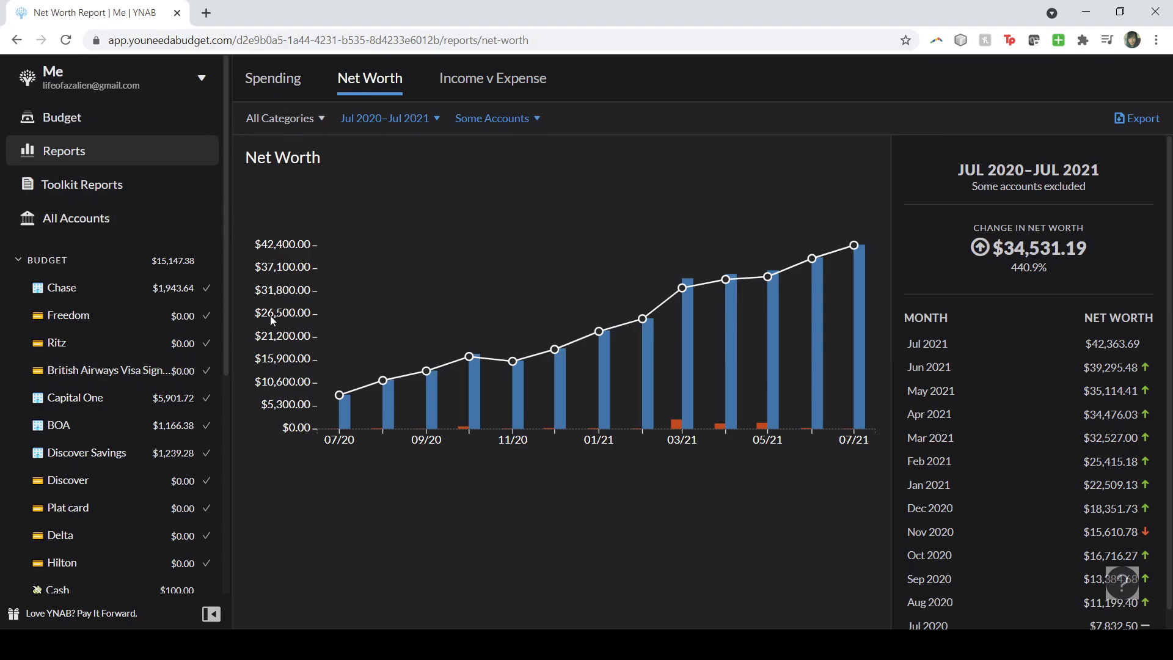
click(266, 86)
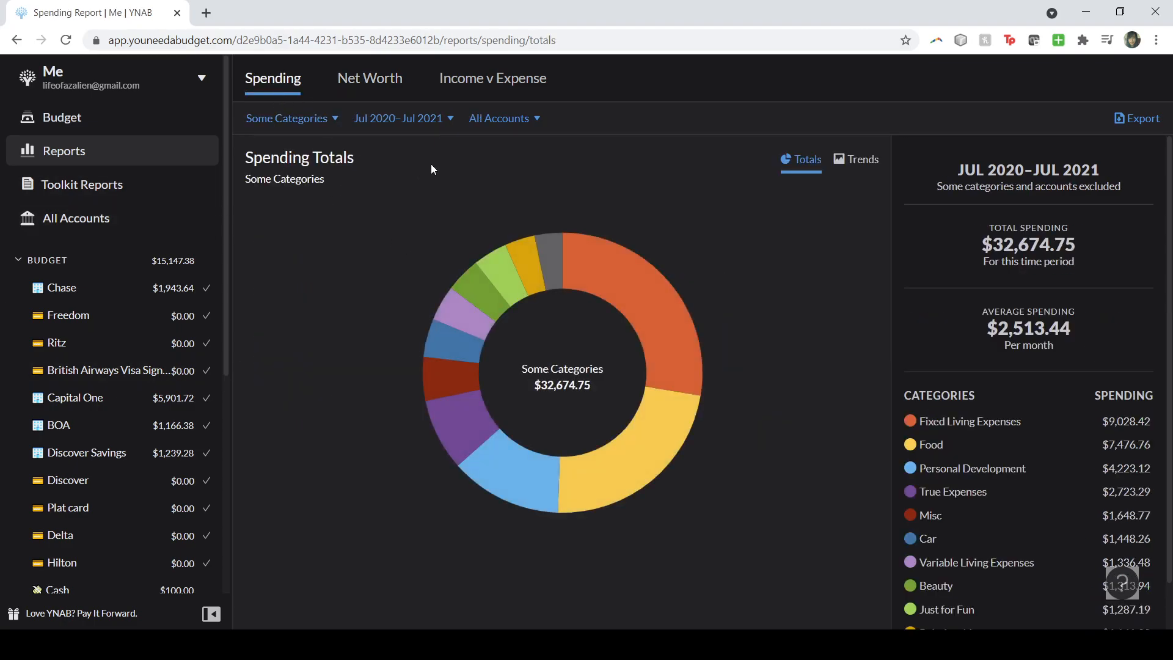
click(413, 122)
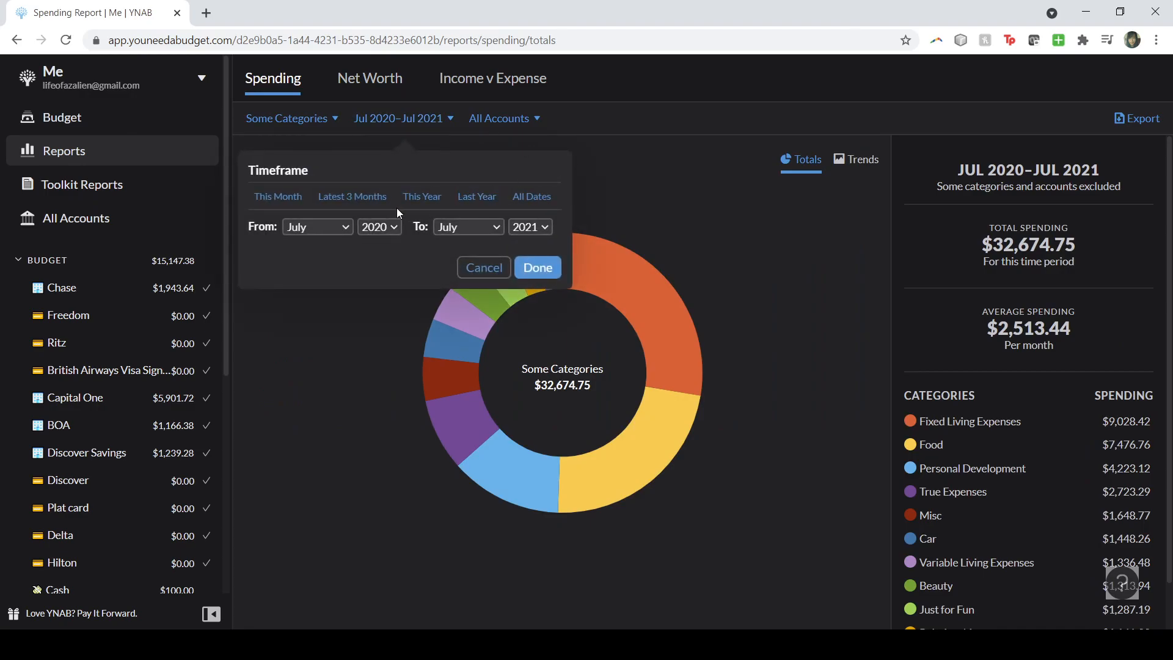
click(294, 205)
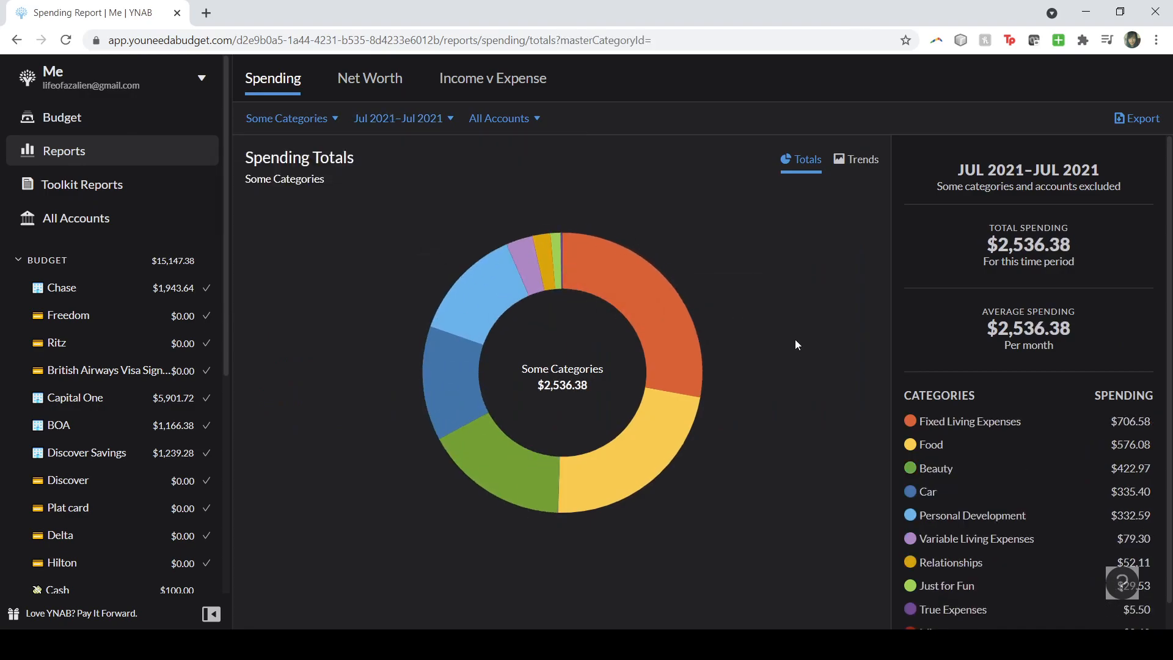
Step: Show the spending trends for this year and inspect the Fixed Living Expenses portion of the 07/21 bar
scroll(929, 394, down, 1)
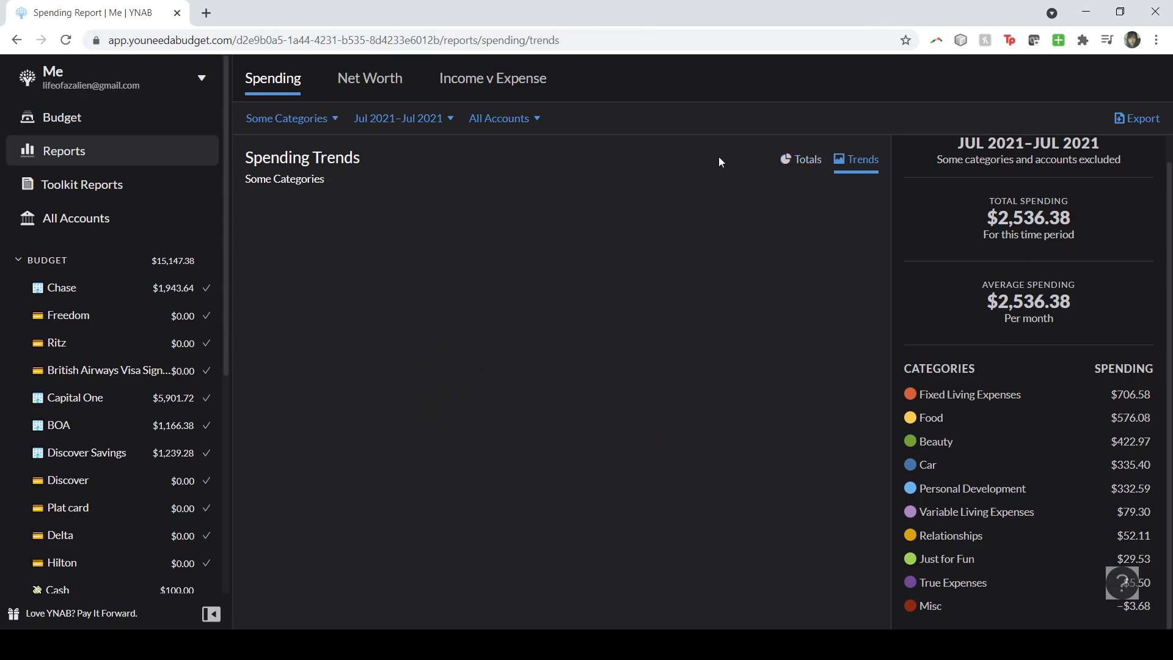
click(394, 118)
click(417, 195)
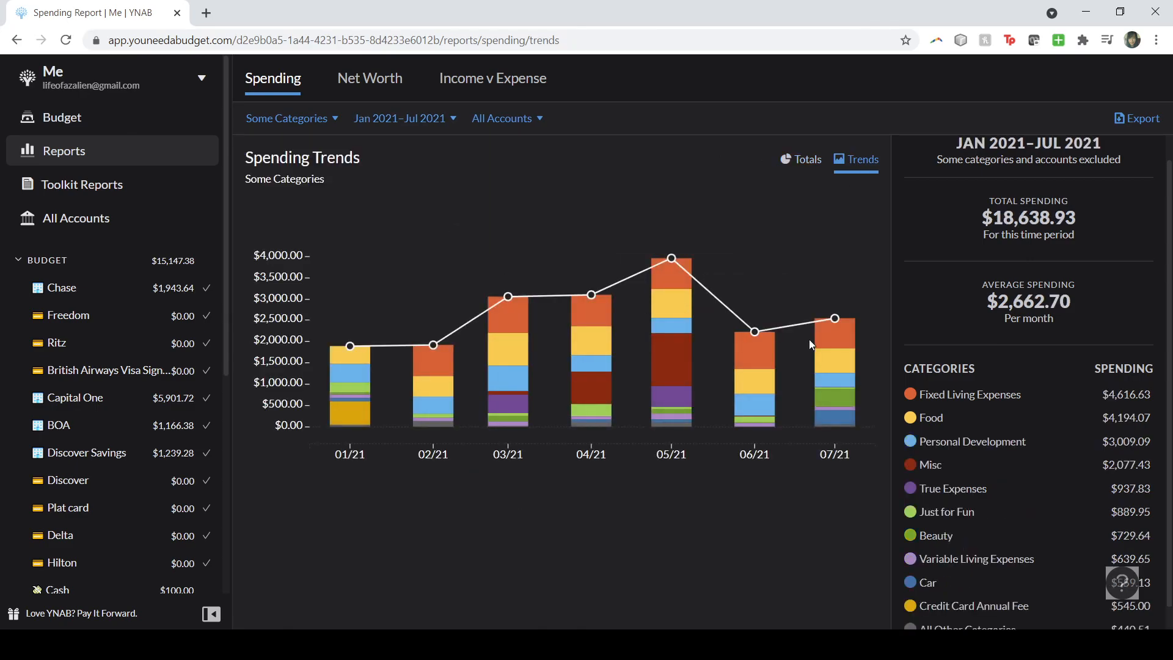
mouse_move(850, 334)
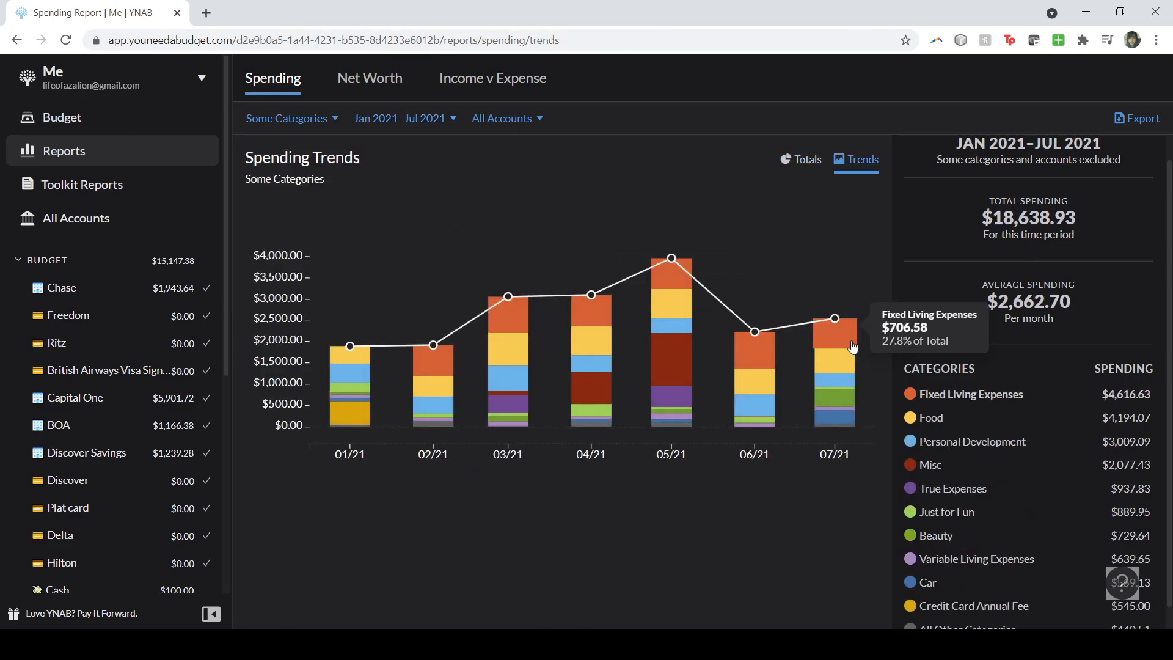
Step: Inspect the Food portions of the 07/21 and 05/21 bars and the Beauty and Car portions of the 07/21 bar
mouse_move(841, 366)
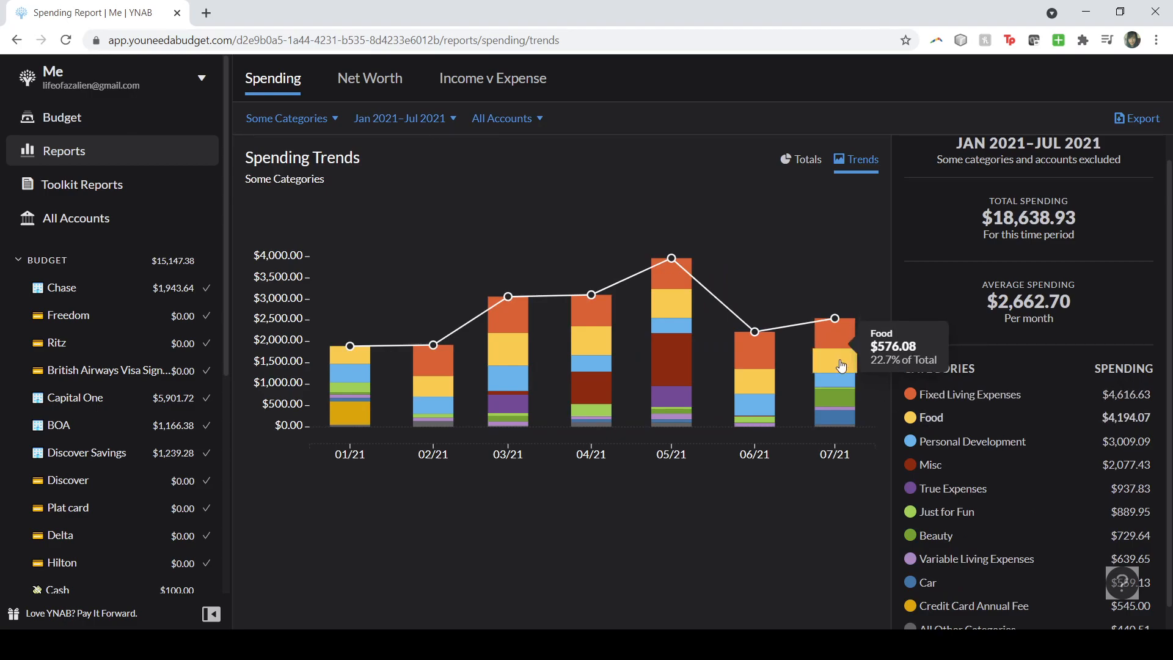
mouse_move(677, 314)
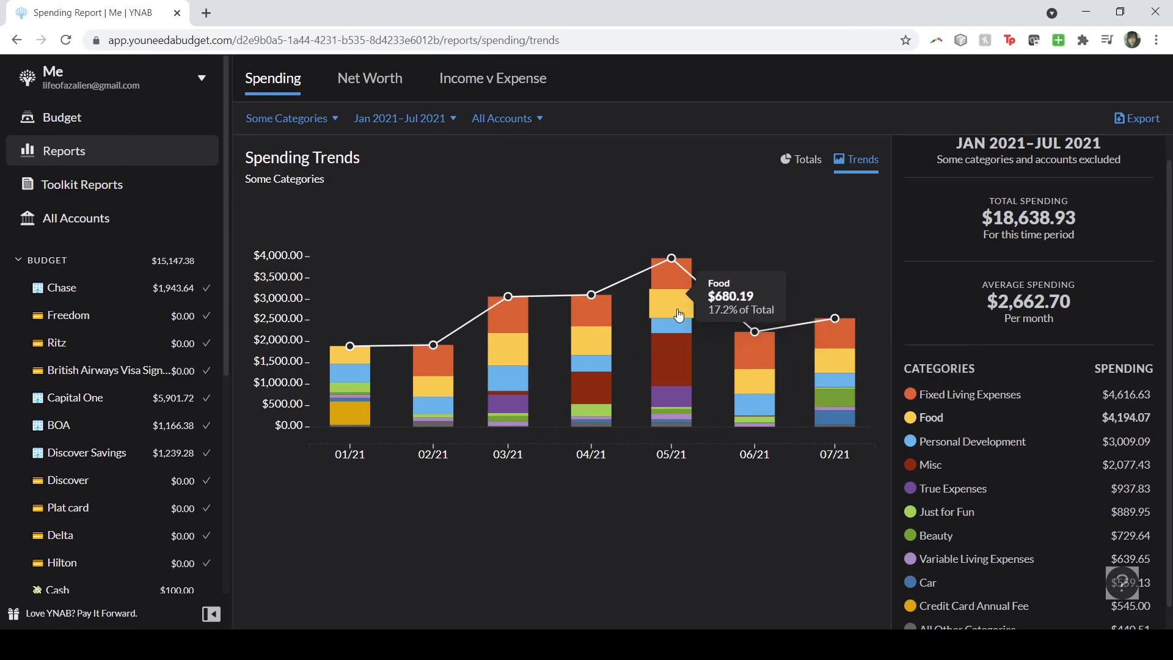
mouse_move(838, 400)
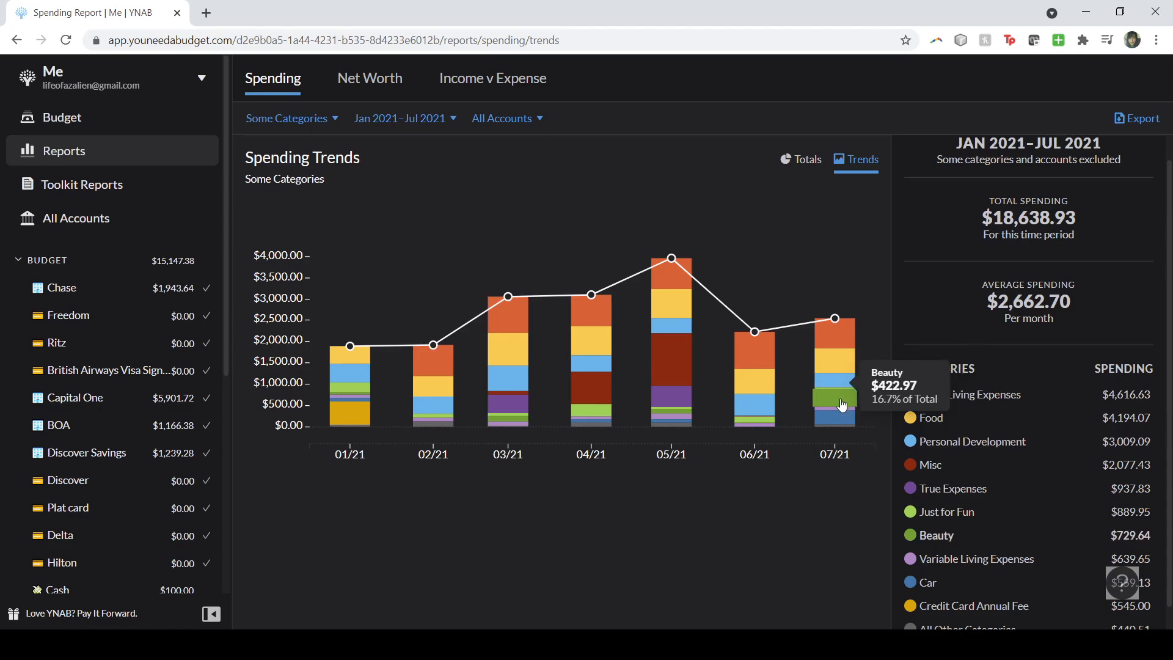
mouse_move(834, 422)
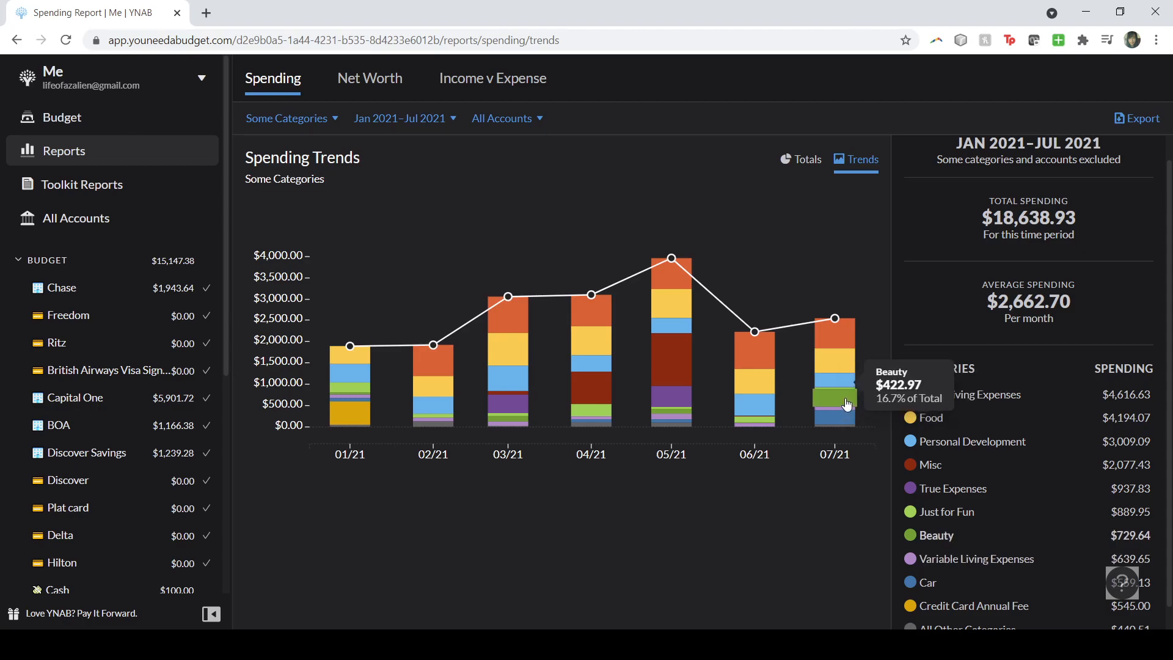
Step: Return to the August 2021 budget and collapse the True Expenses group
click(121, 125)
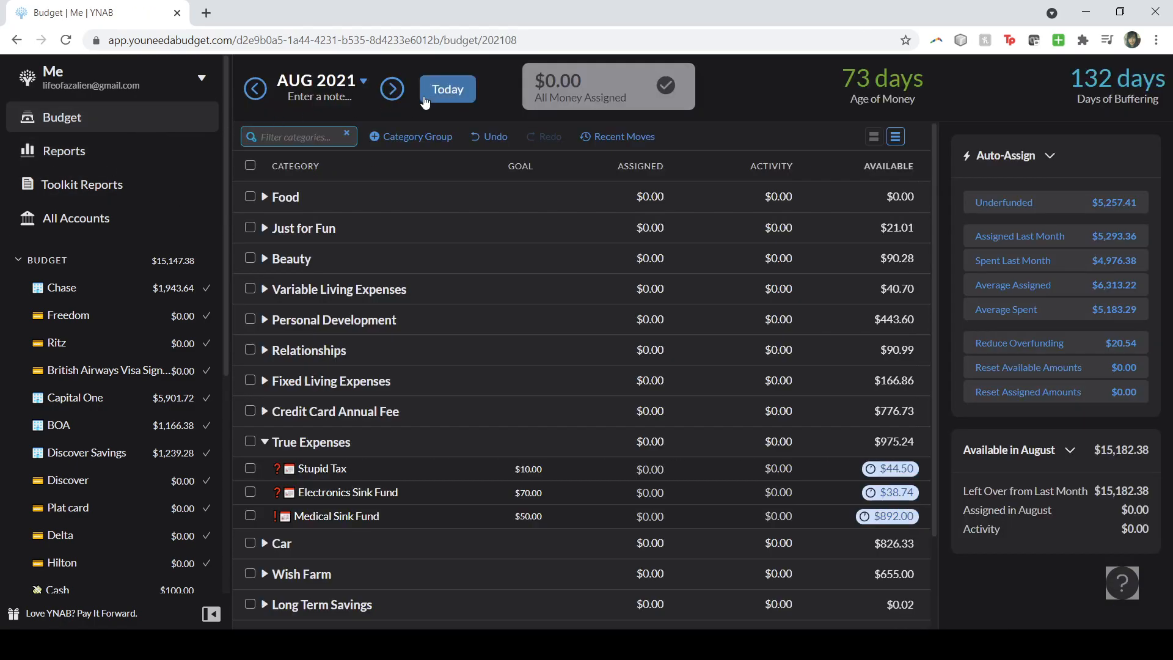
scroll(468, 298, down, 1)
scroll(493, 299, up, 1)
scroll(718, 221, down, 1)
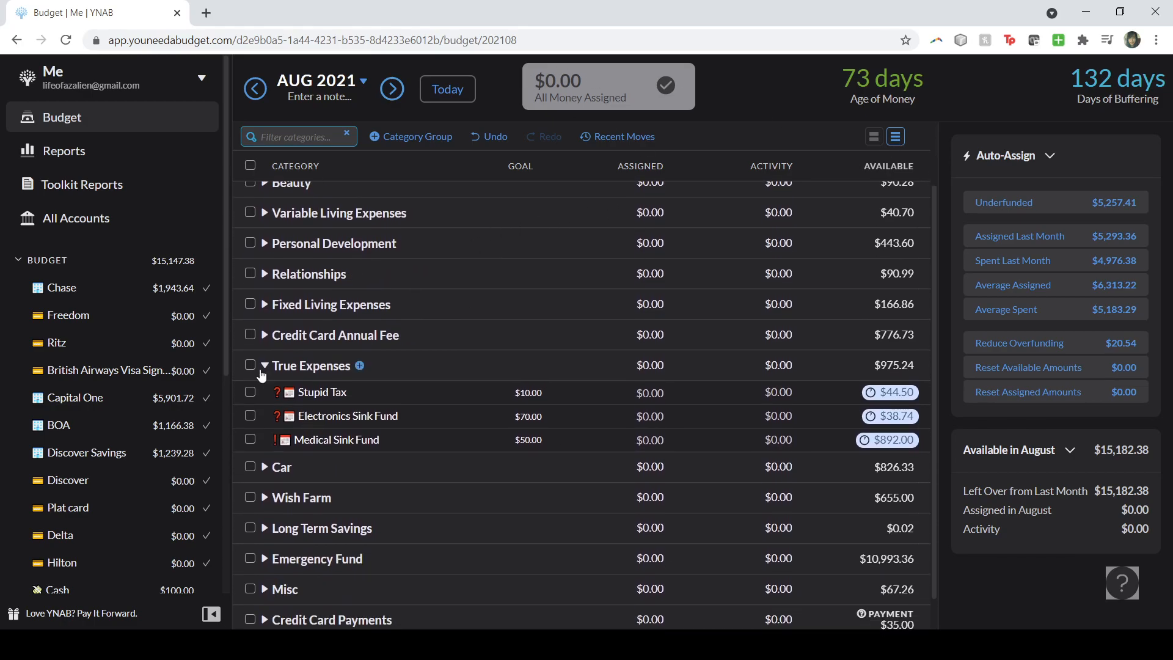
click(264, 364)
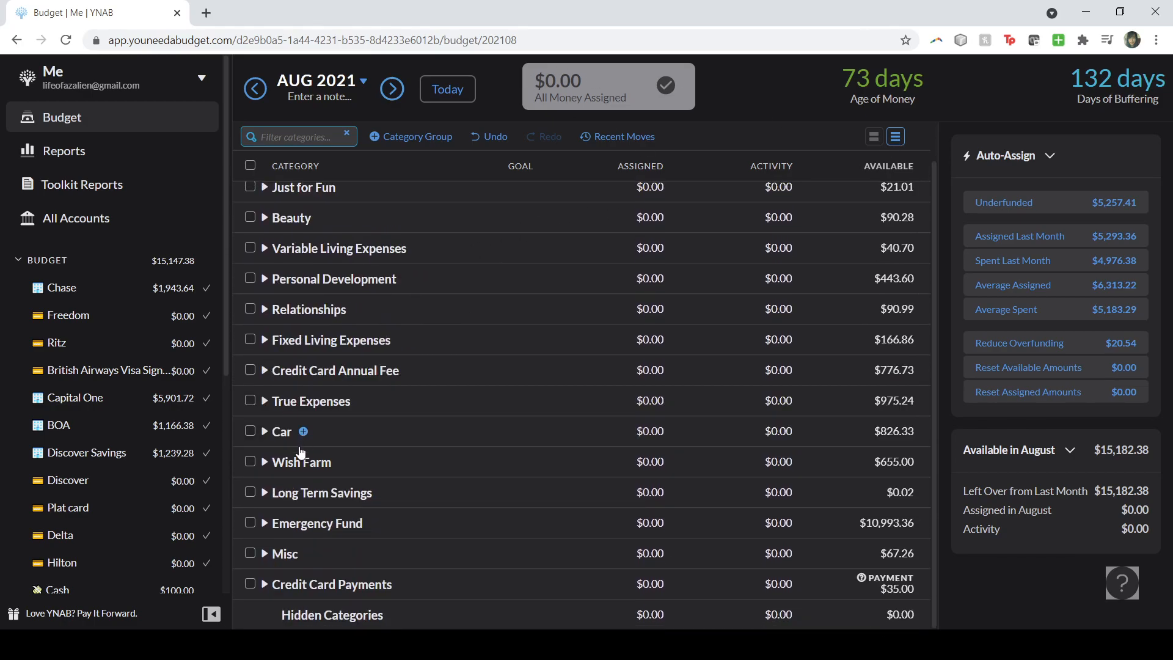
Step: Expand Emergency Fund and move the full $5,293.36 available in Next Month's Money to Ready to Assign
click(264, 523)
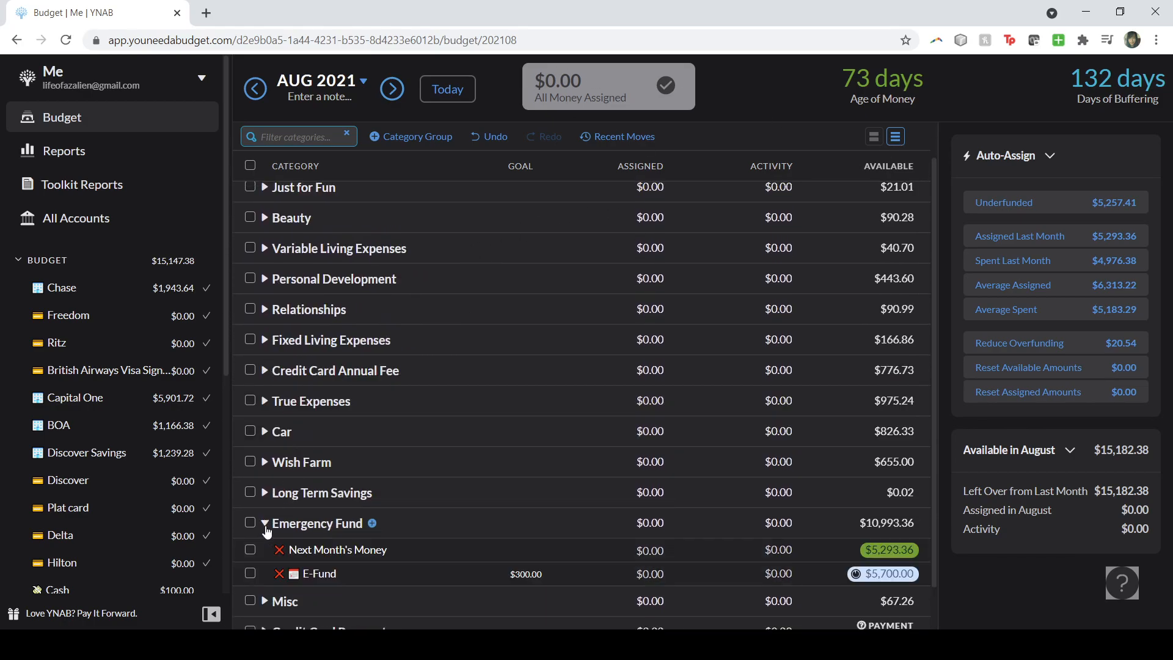
click(897, 552)
click(861, 471)
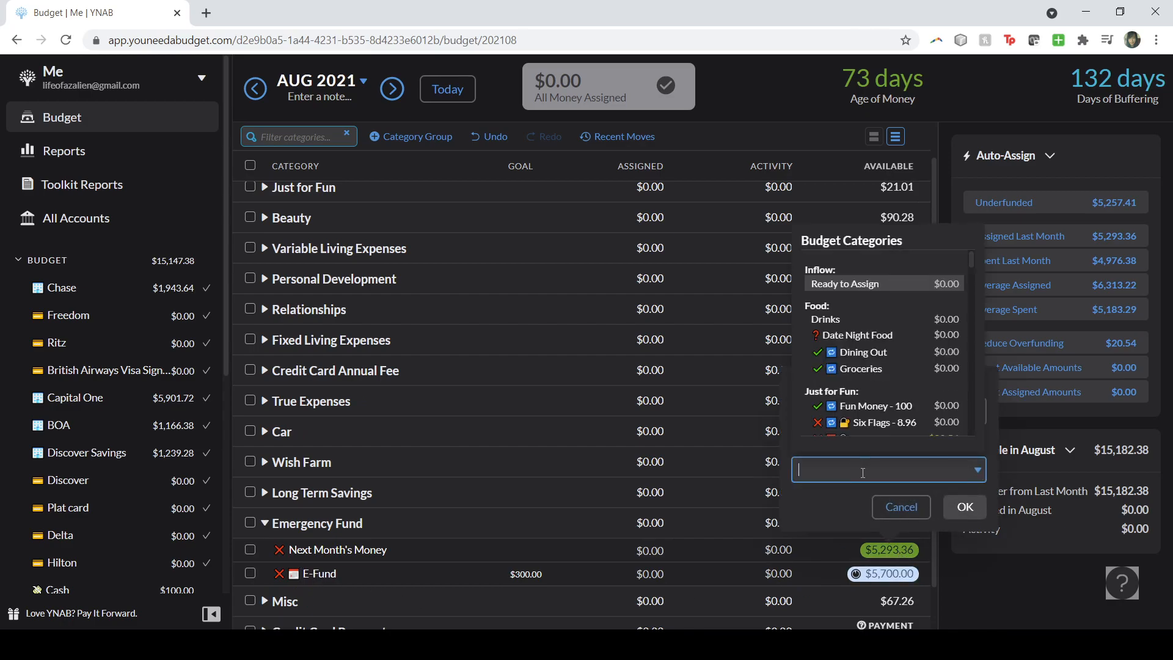
click(913, 288)
click(962, 507)
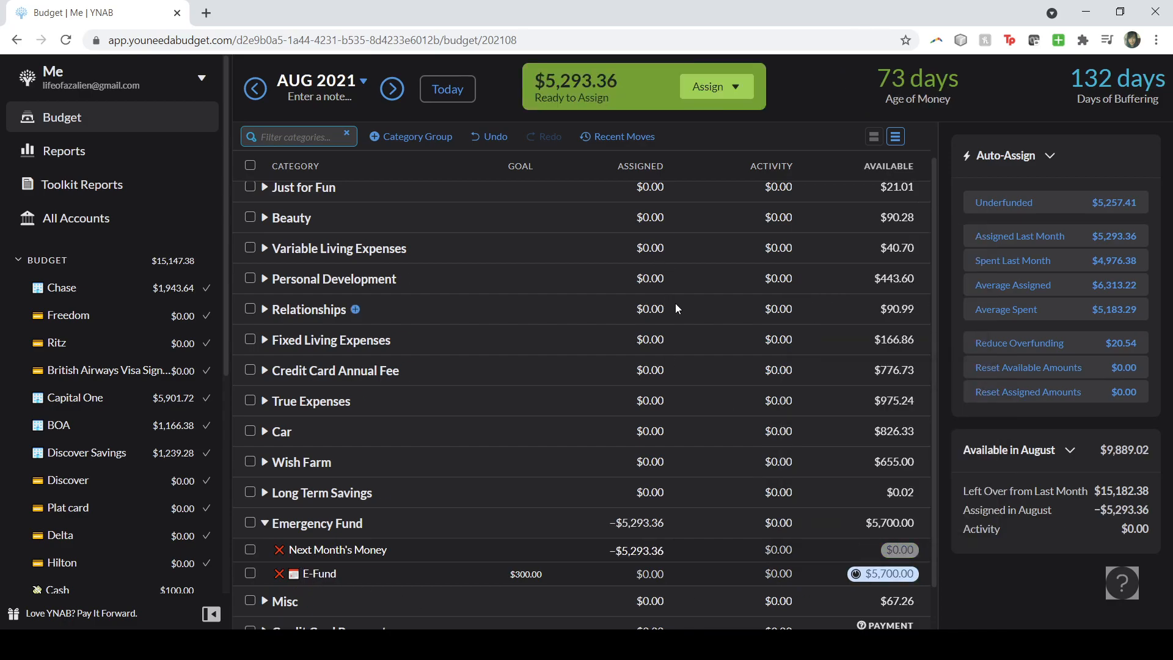
Step: Auto-assign the money to all underfunded categories for August 2021
scroll(669, 302, up, 1)
scroll(353, 386, down, 3)
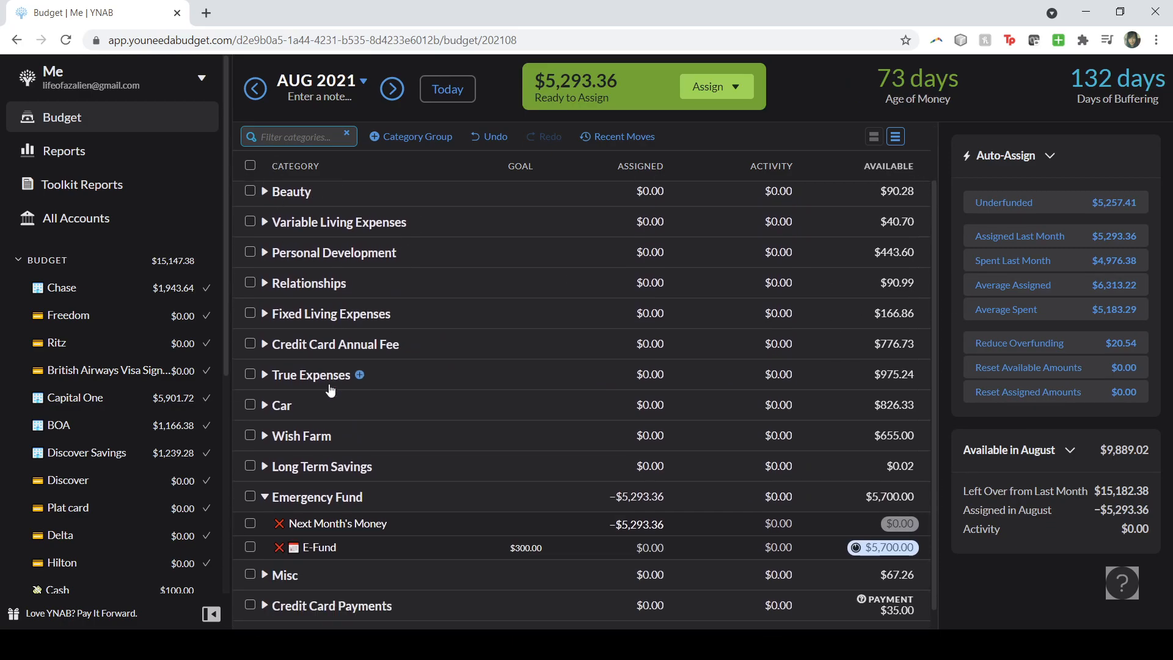
scroll(351, 437, up, 3)
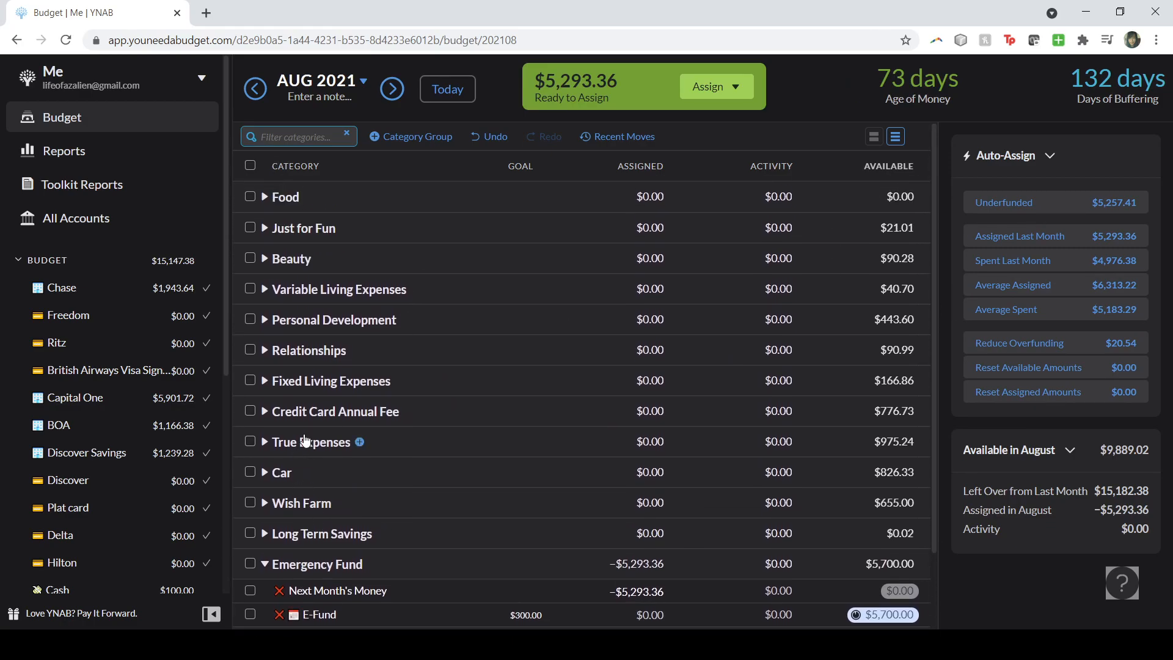
click(1052, 208)
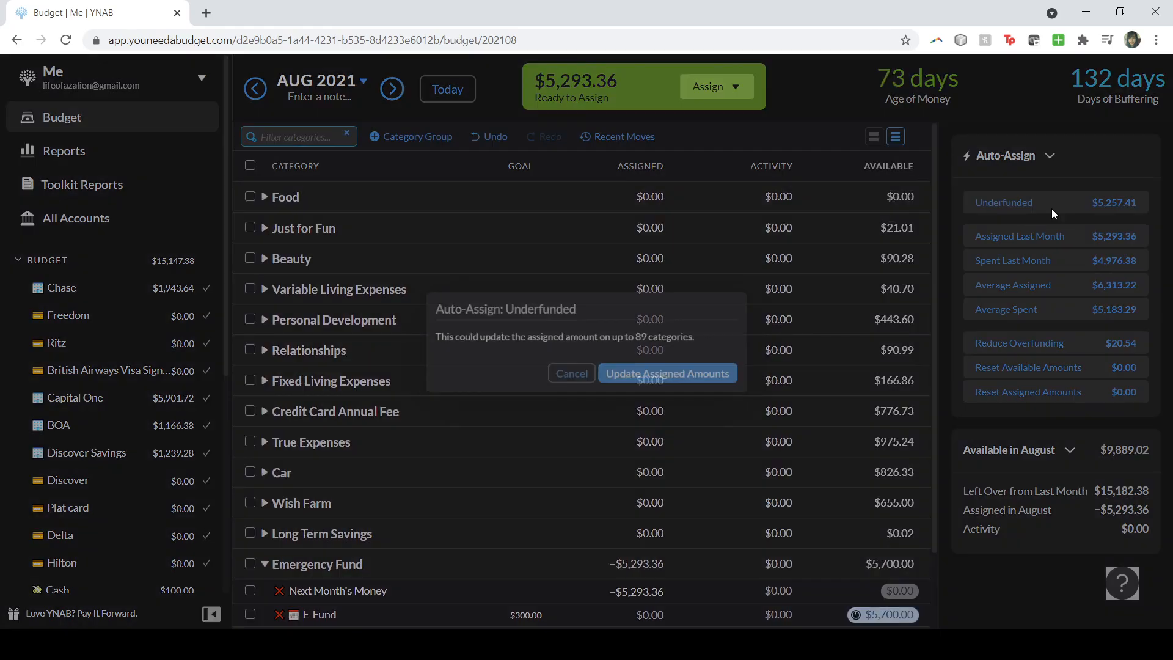
click(651, 380)
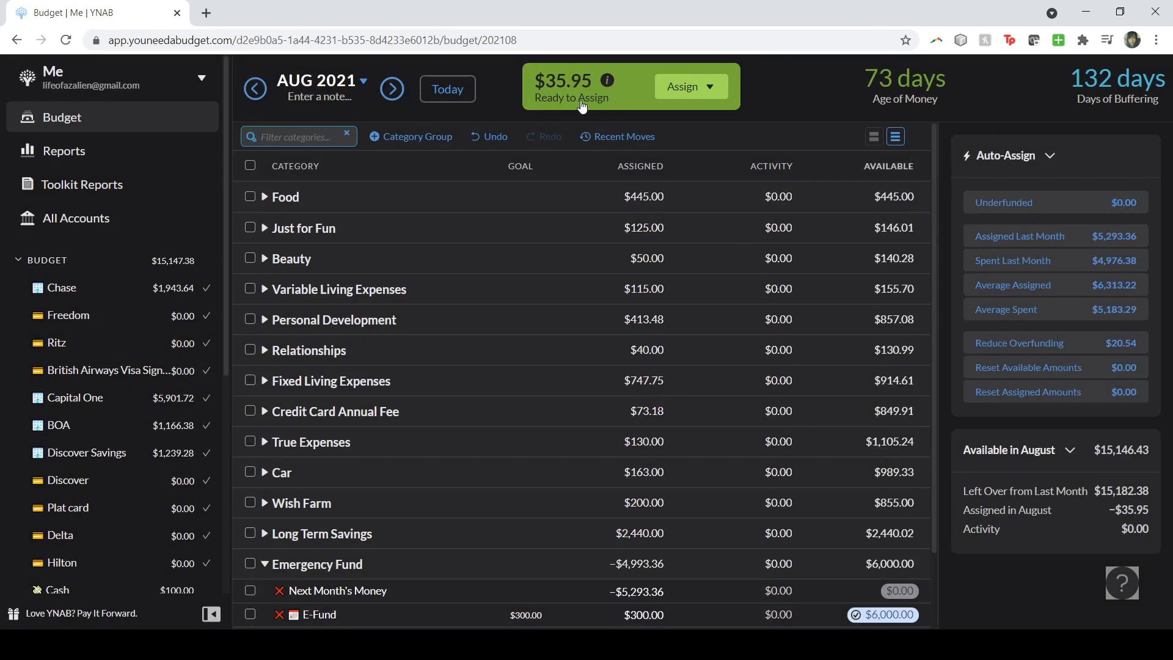
Step: Look over the newly assigned category groups and collapse Emergency Fund
scroll(406, 397, down, 3)
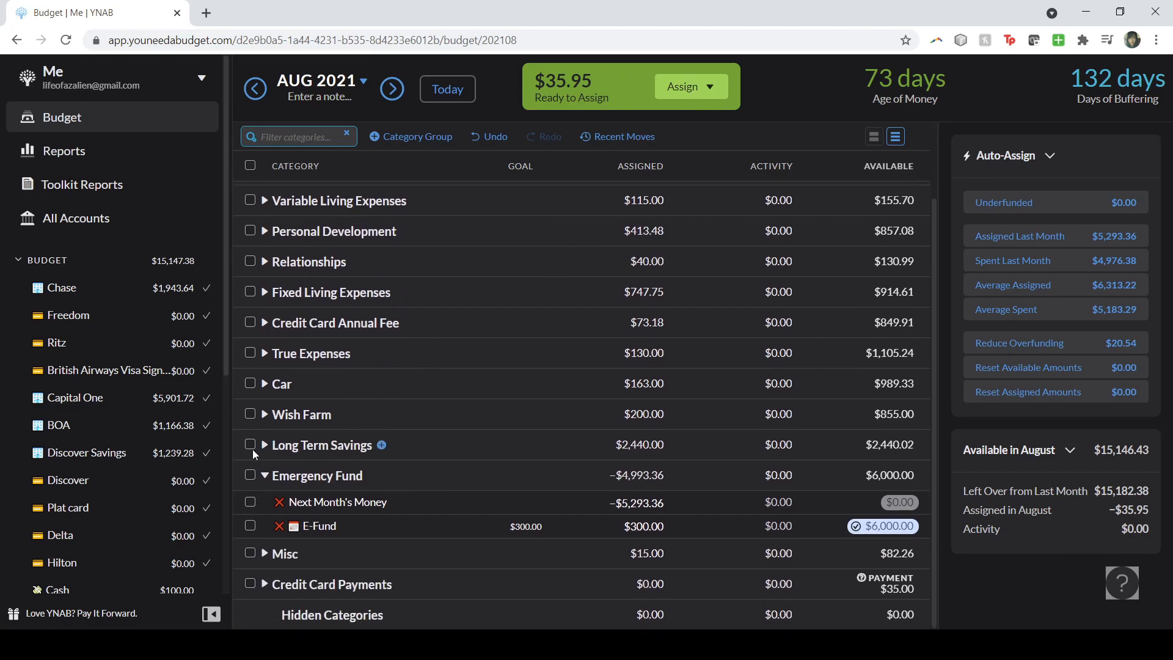
click(266, 476)
scroll(374, 442, up, 1)
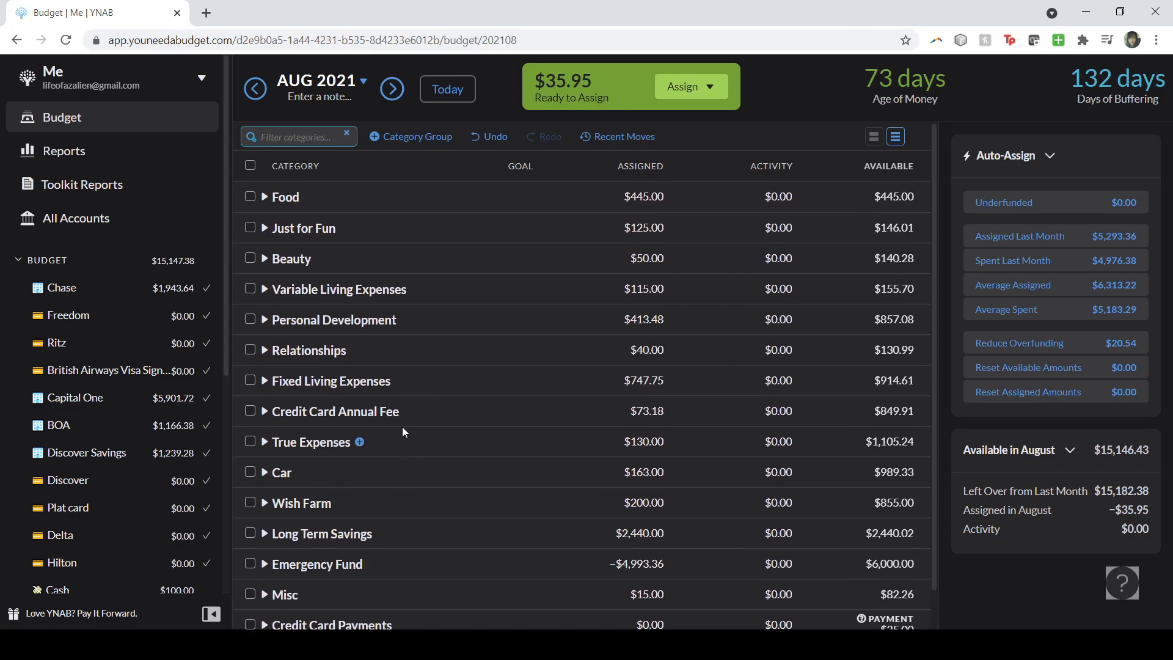
Step: Expand Food, set the Groceries monthly spending target to $350, and auto-assign its underfunded amount
click(265, 197)
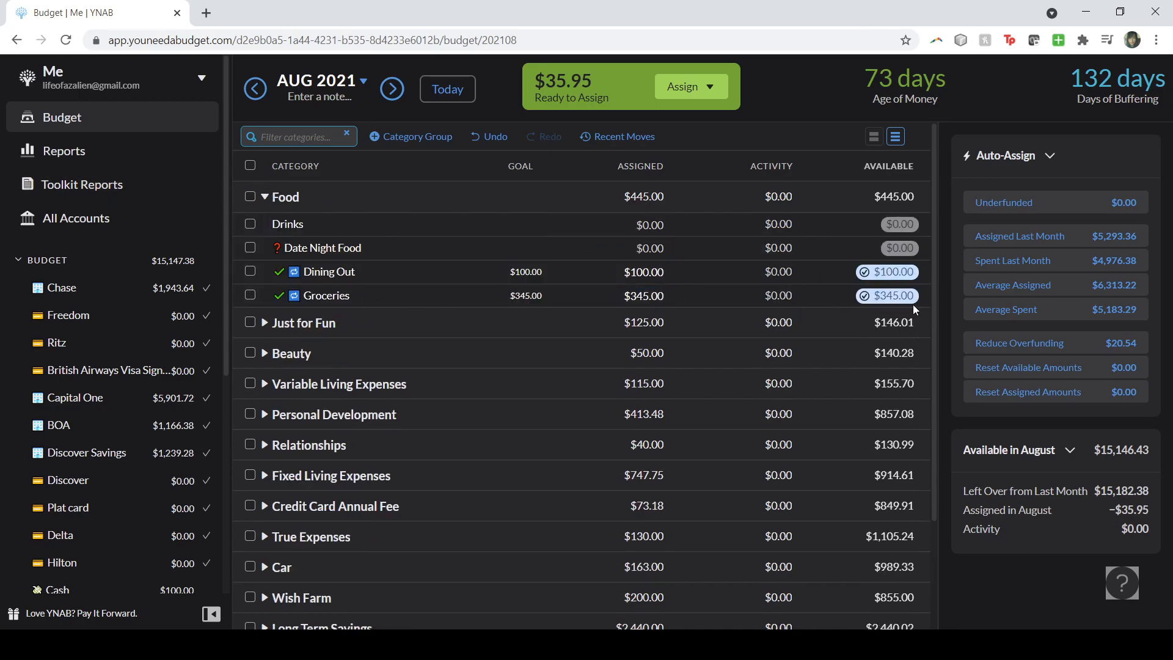
click(428, 291)
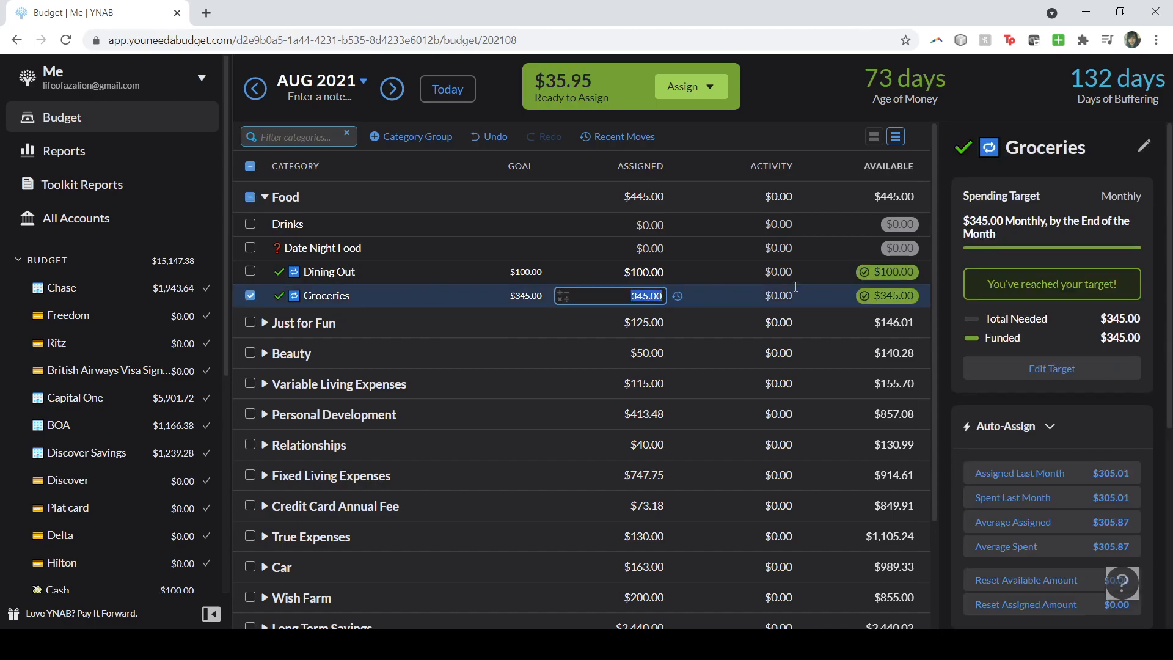
click(1026, 372)
text(350)
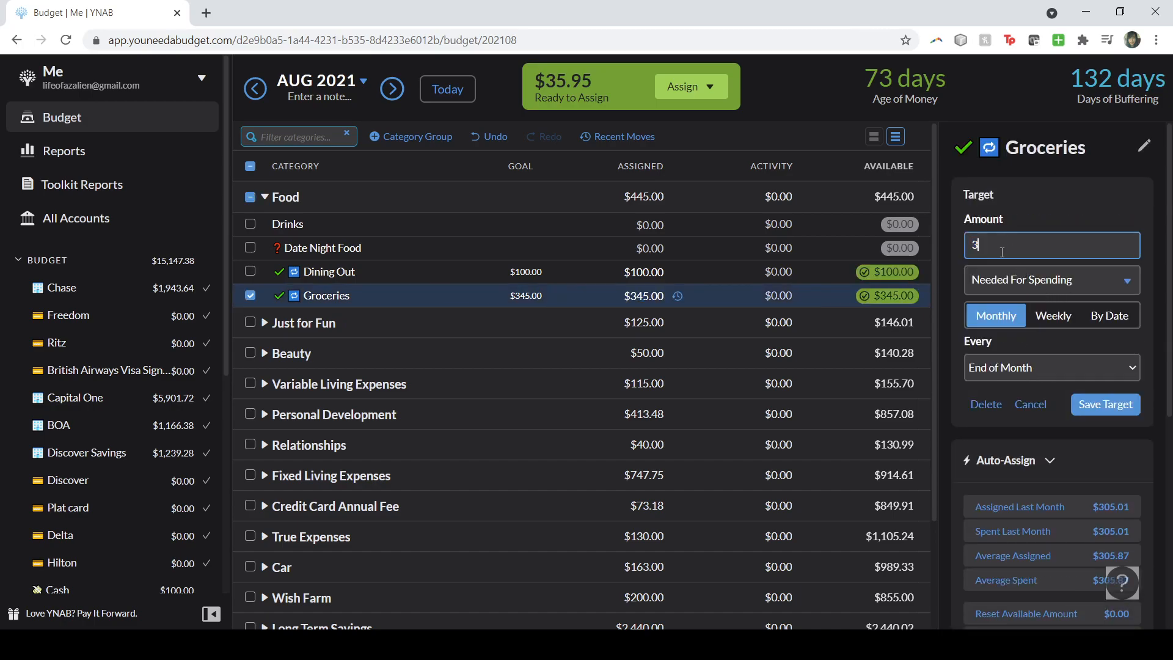
click(1100, 404)
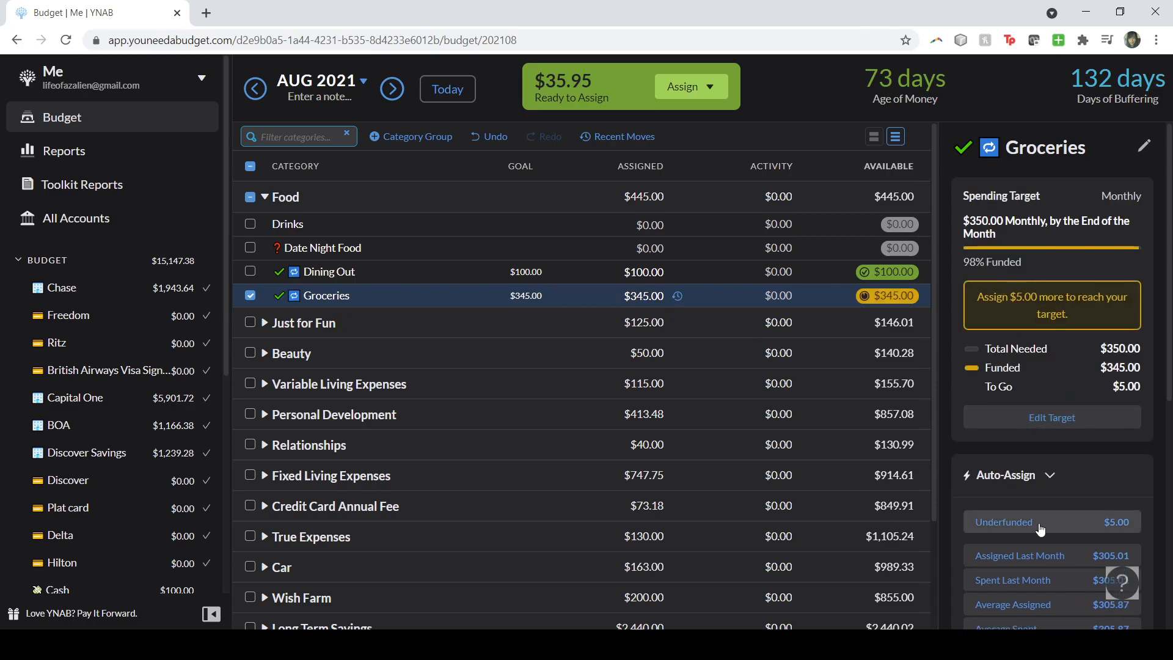
click(1044, 525)
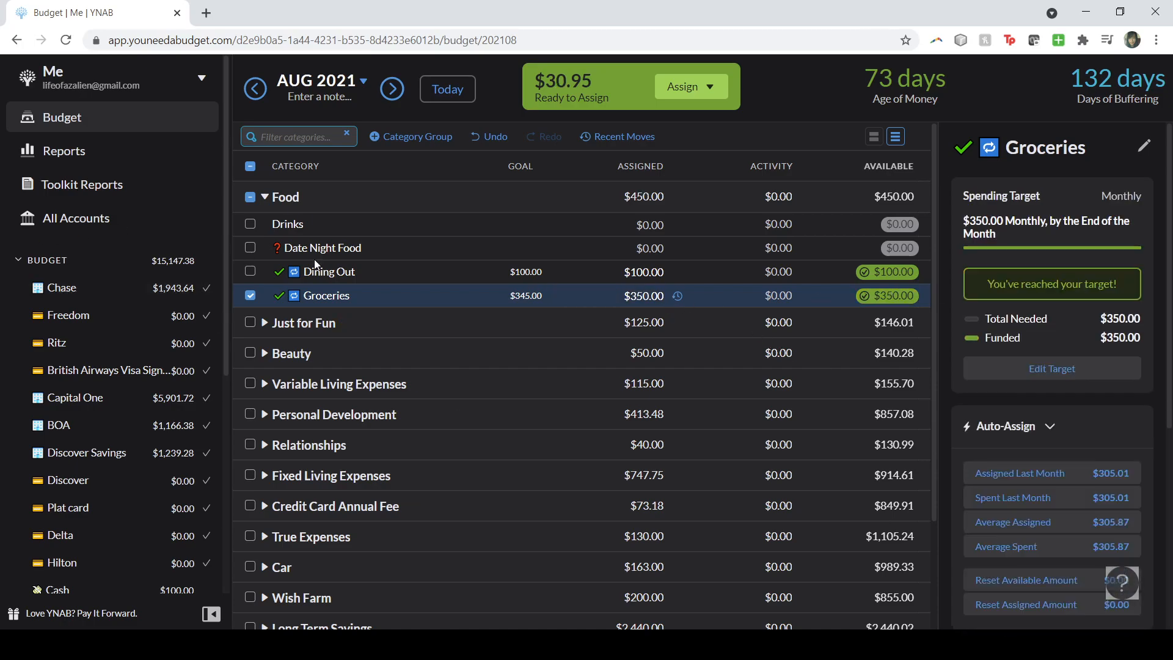
click(249, 297)
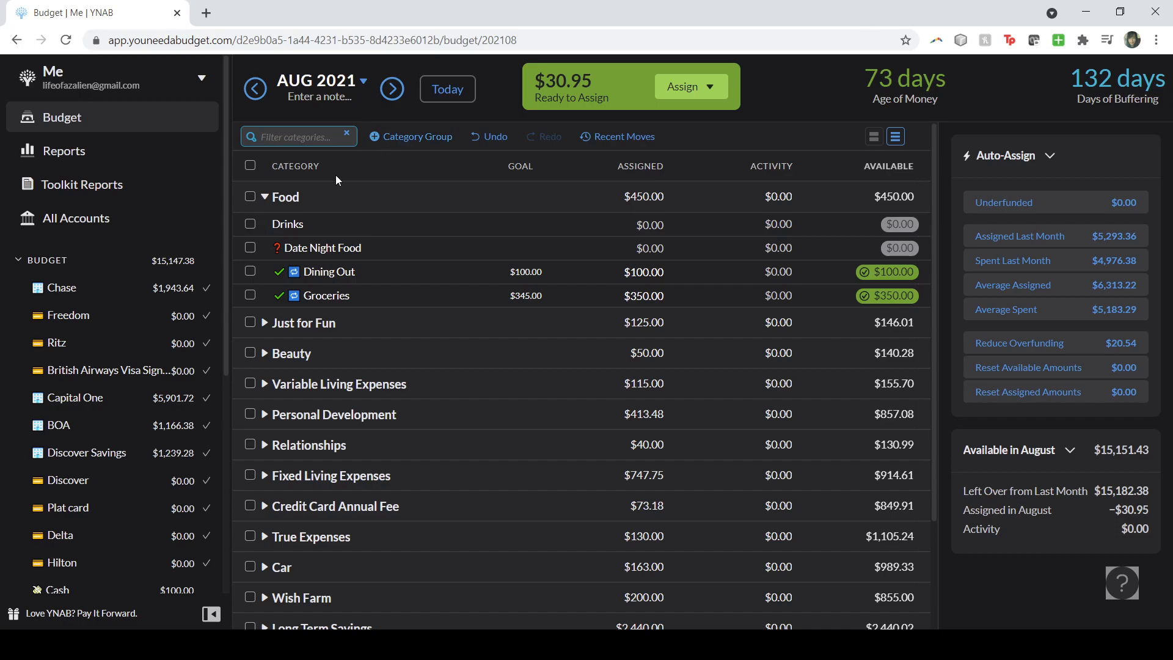
Step: Show the Income v Expense report for all dates and review its monthly columns through the average
click(45, 154)
click(460, 80)
click(406, 126)
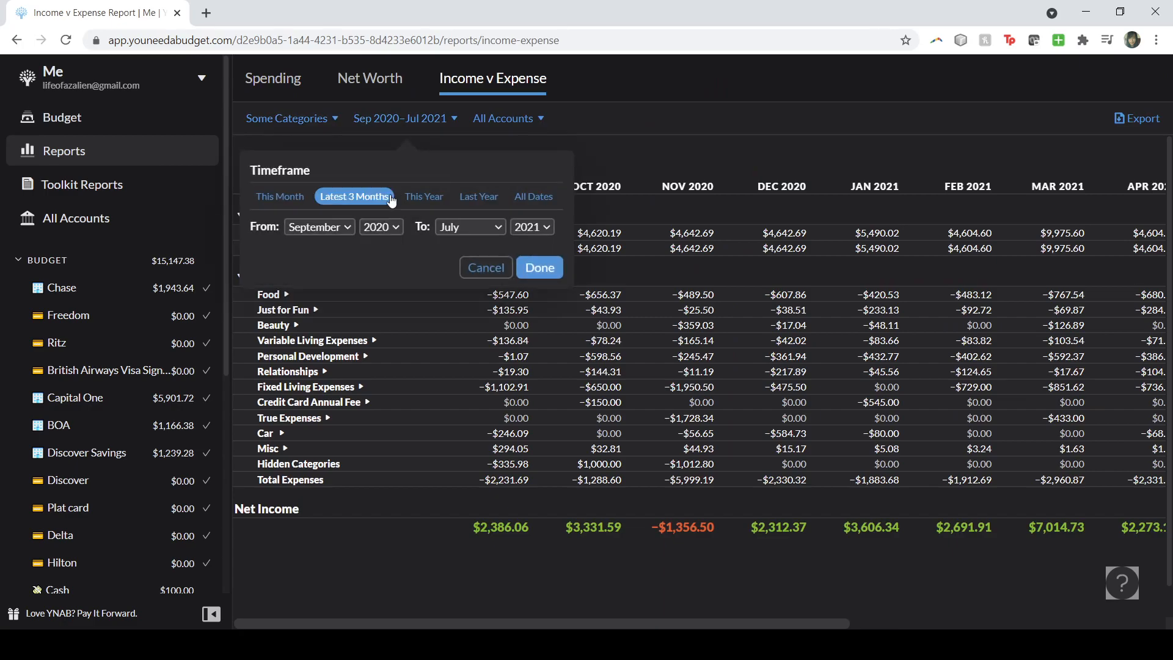
click(537, 195)
click(540, 262)
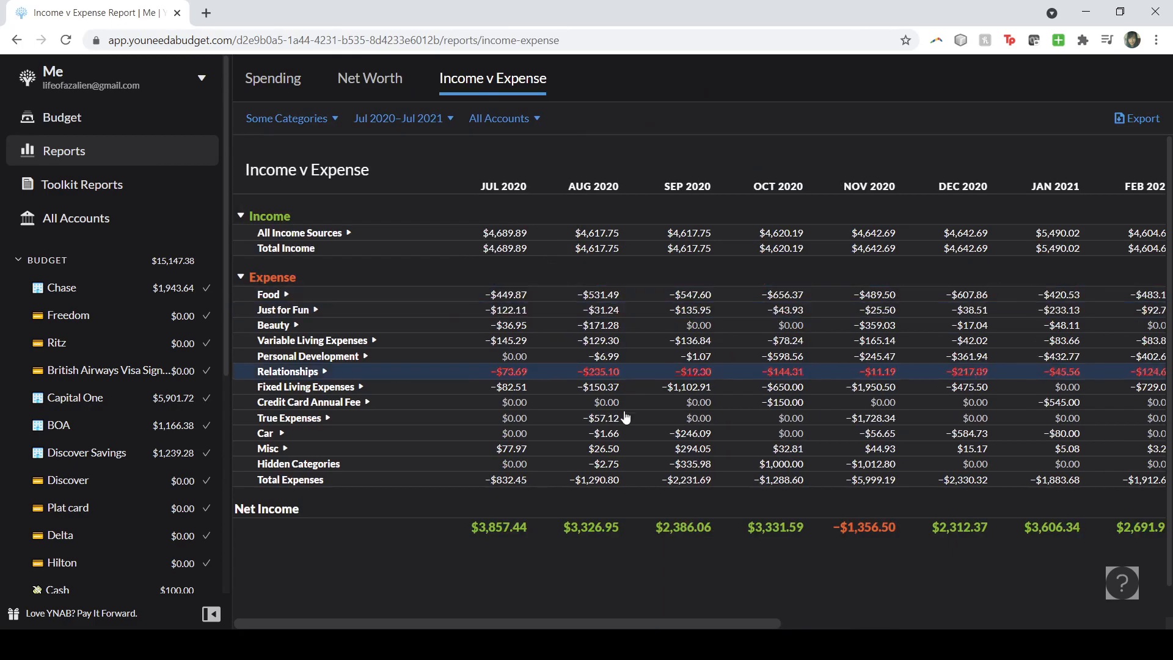
drag(600, 620, 801, 625)
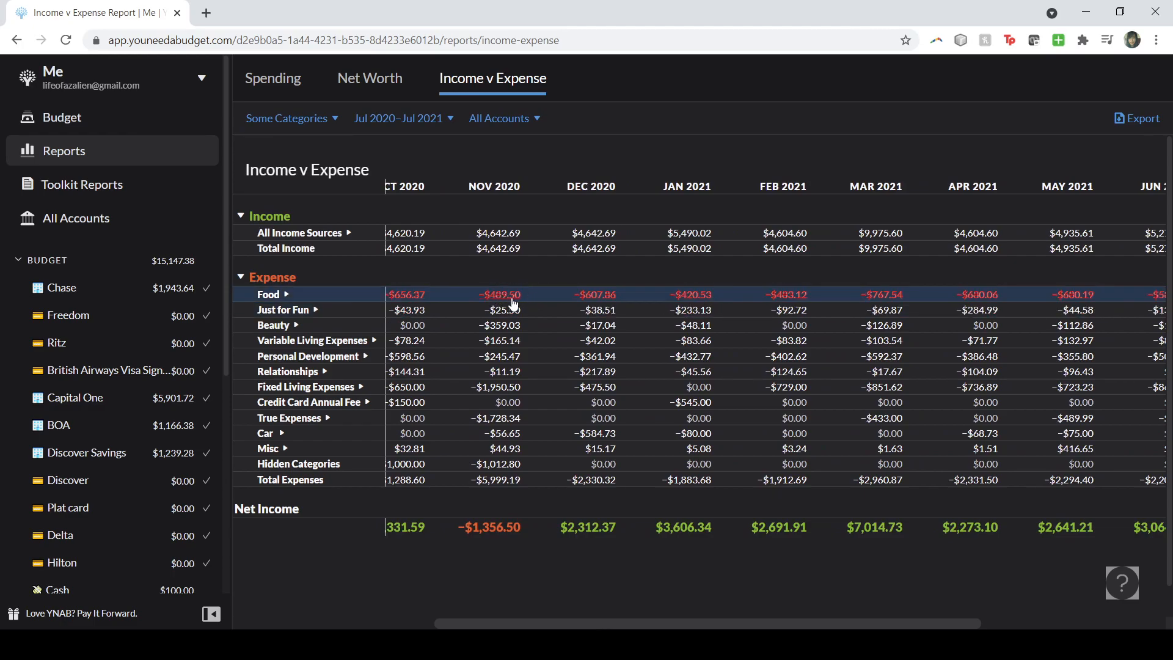
drag(668, 623, 823, 623)
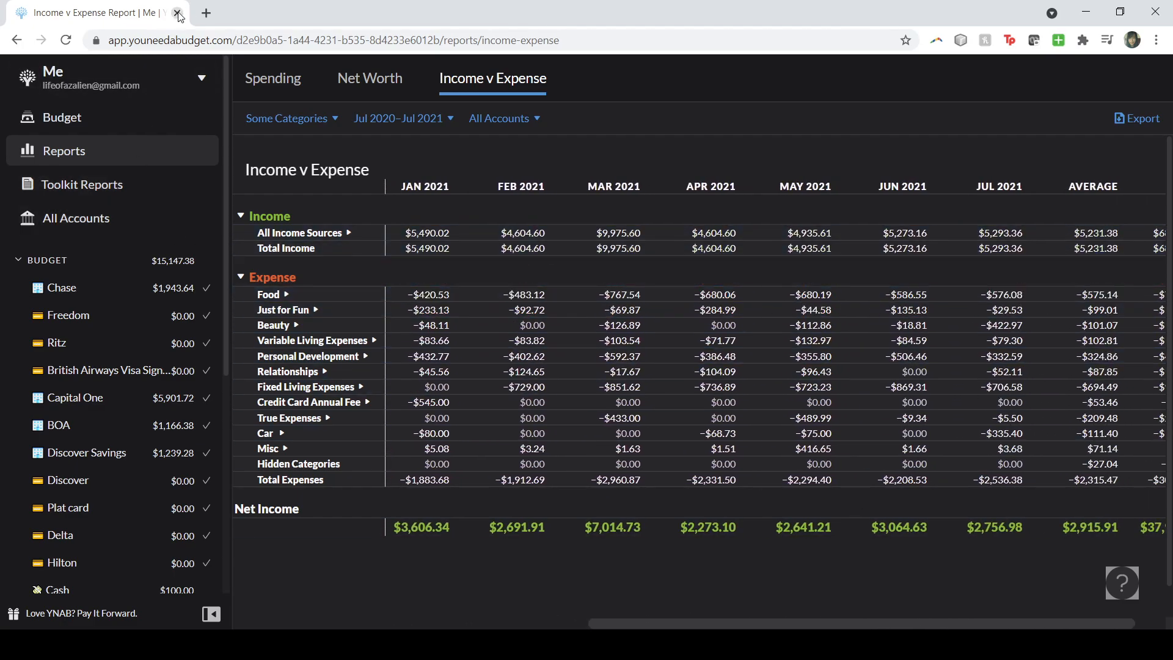
Step: Return to the budget and add a category group named "Food holding"
click(83, 127)
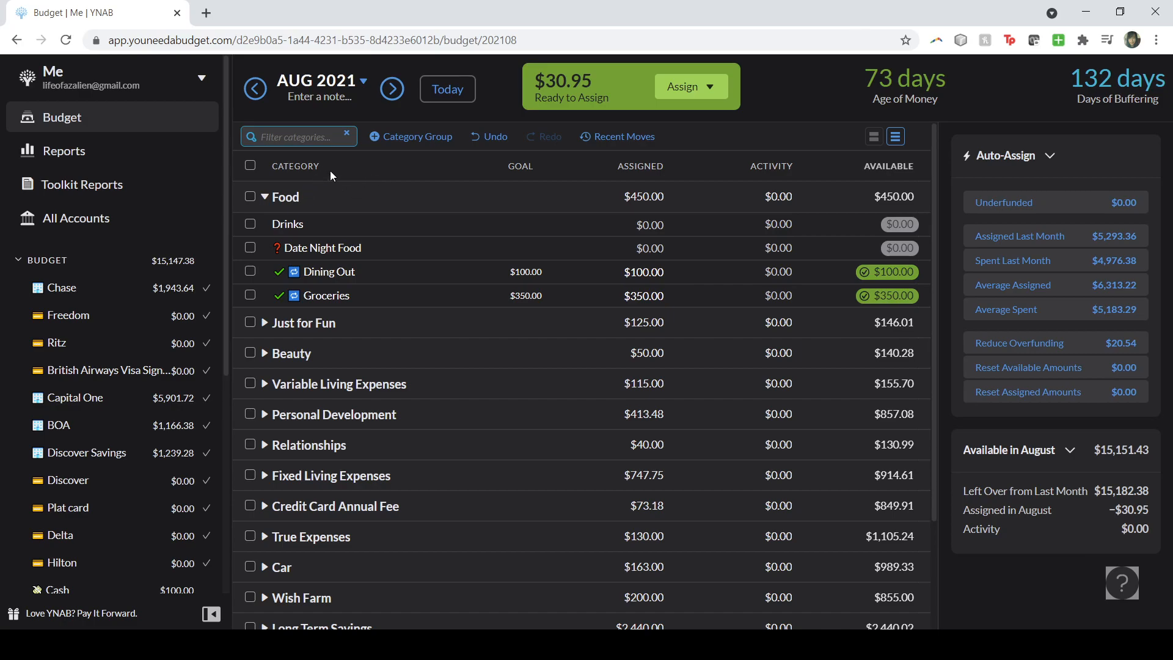
click(419, 138)
text(Fo)
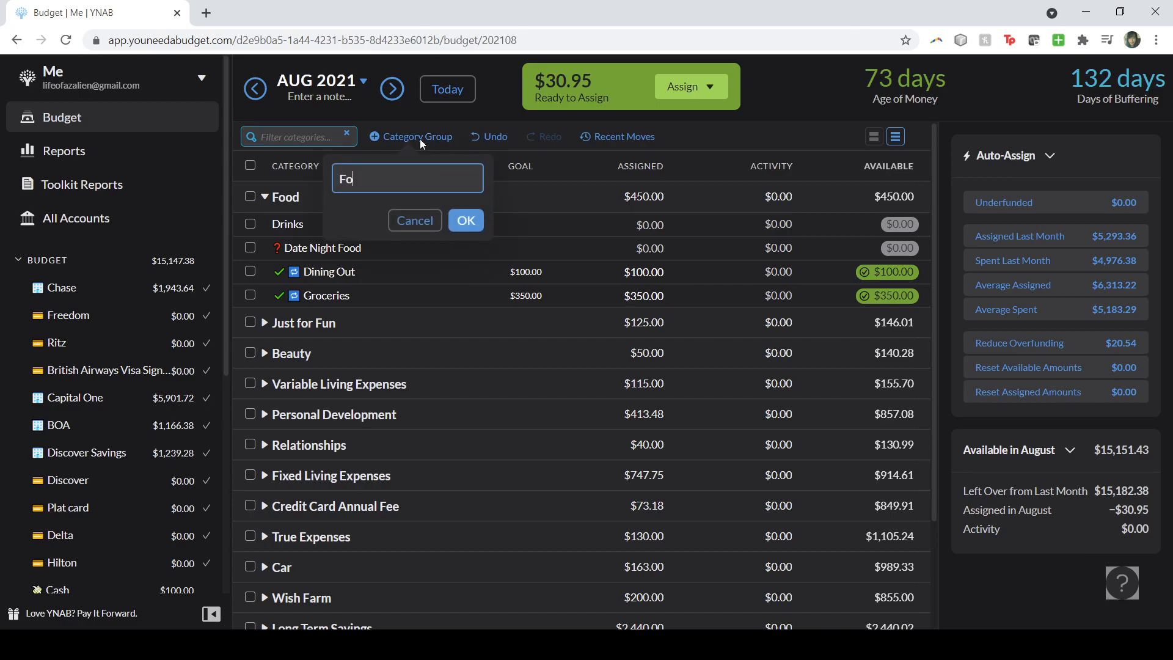
text(od holding)
key(Return)
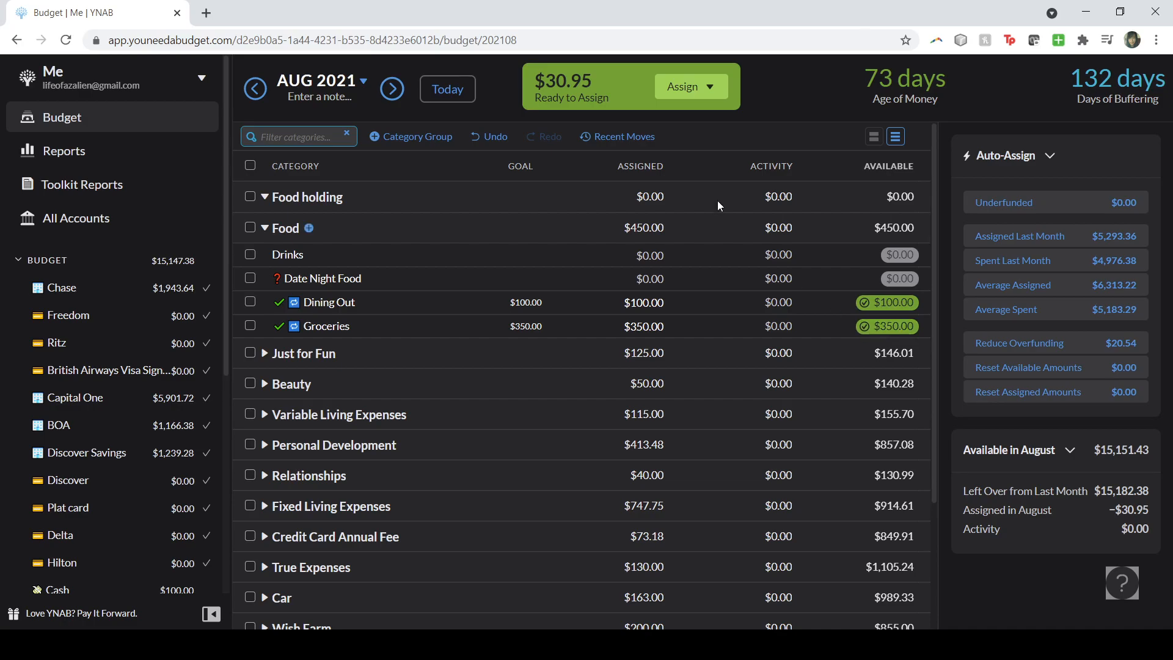
Step: Expand Emergency Fund and add 30.95 to the amount assigned to Next Month's Money
scroll(738, 228, down, 3)
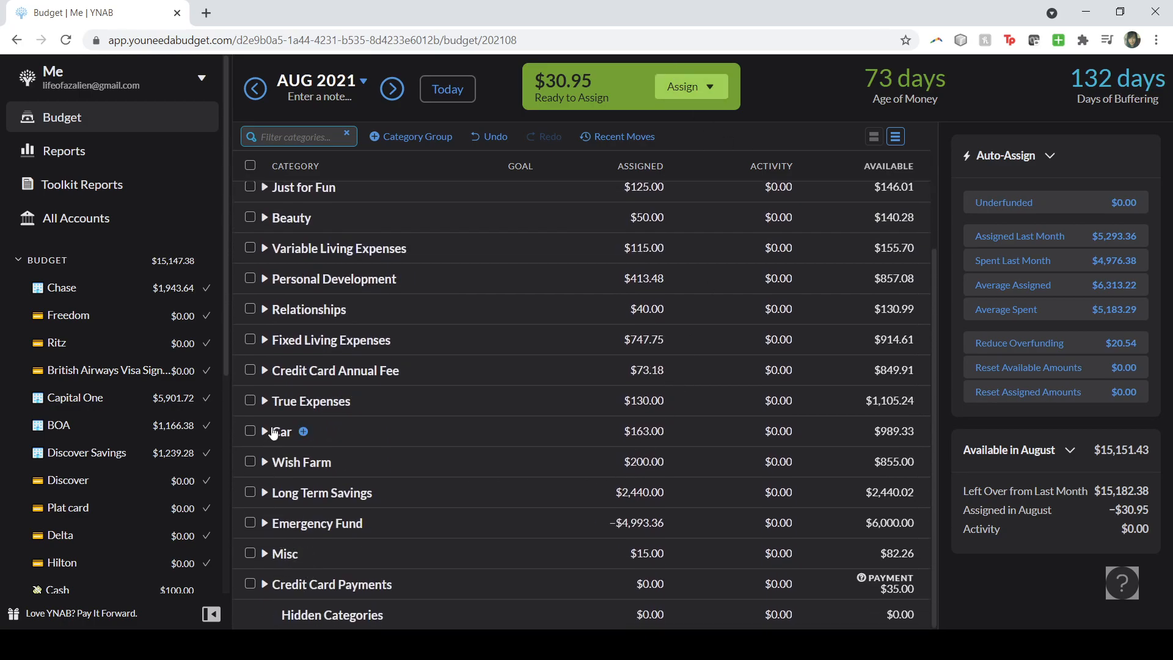
click(265, 523)
click(626, 548)
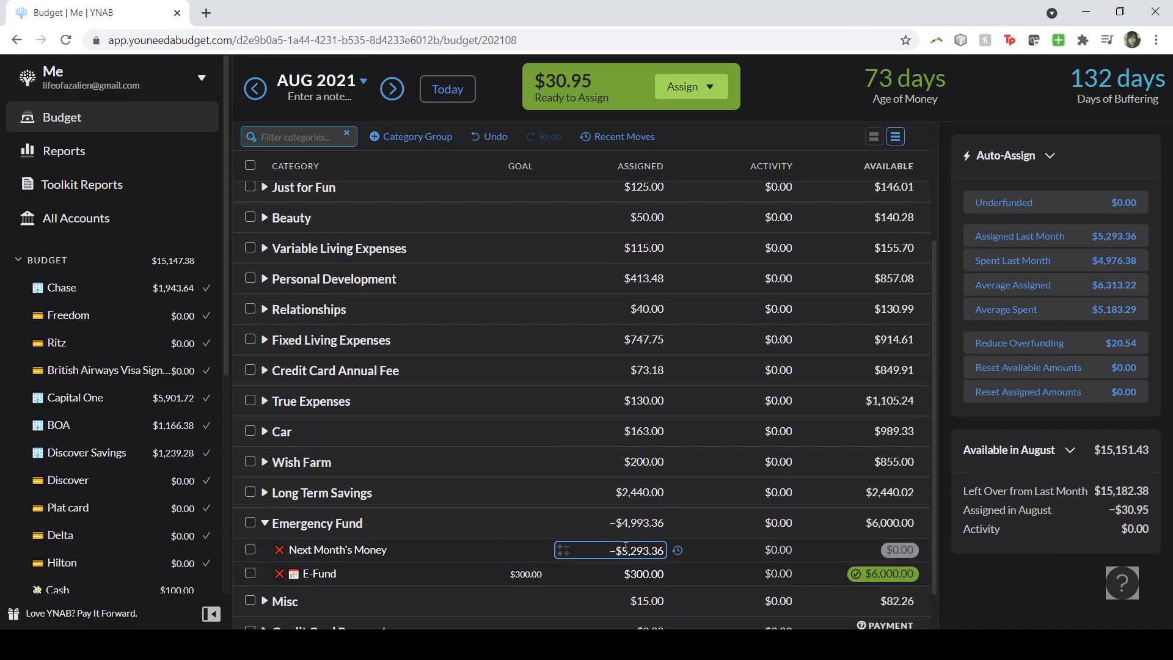
click(640, 546)
text(+30)
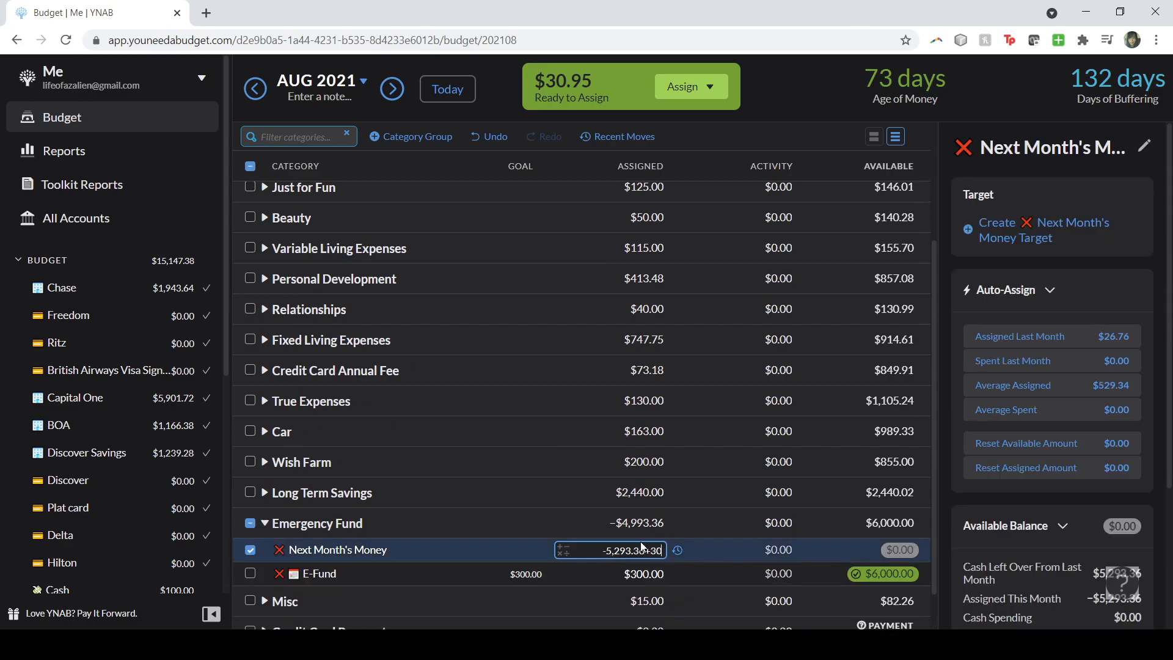
text(.95)
key(Return)
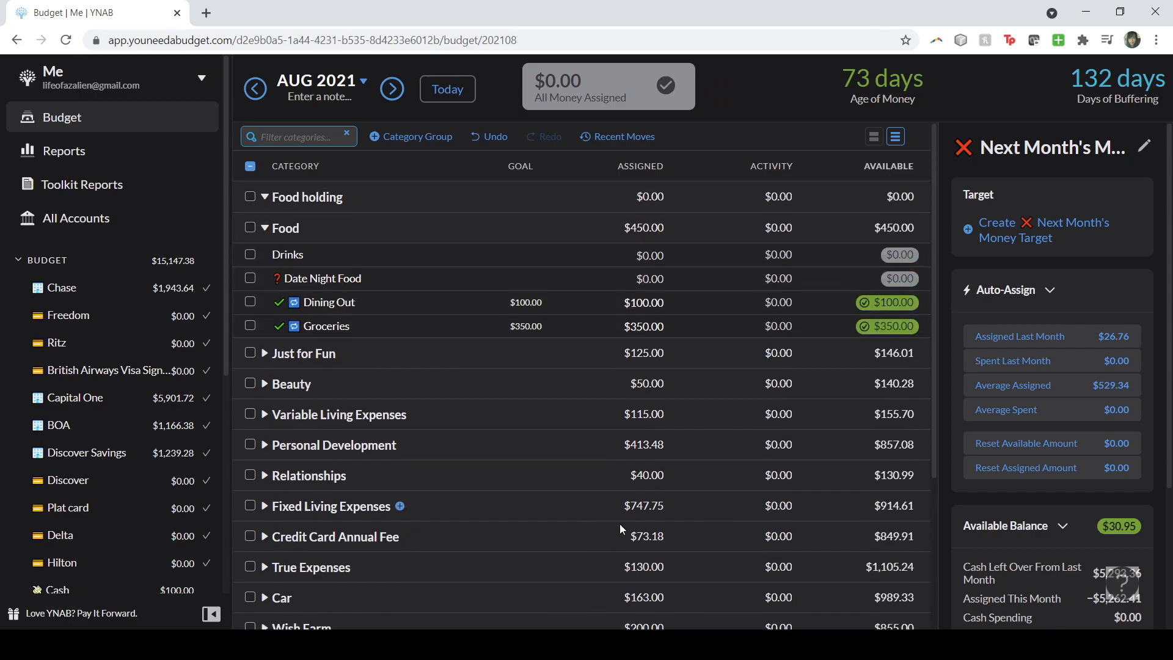
Step: Move the $100.00 available in Dining Out to Ready to Assign
click(888, 303)
click(861, 430)
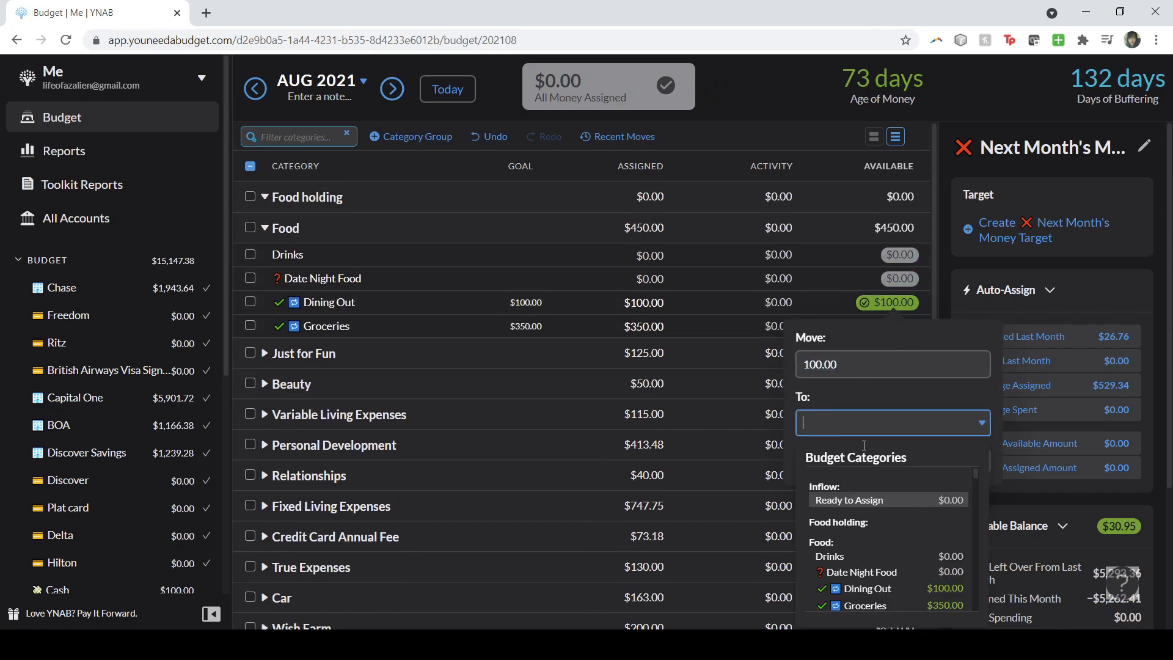
click(879, 501)
click(969, 458)
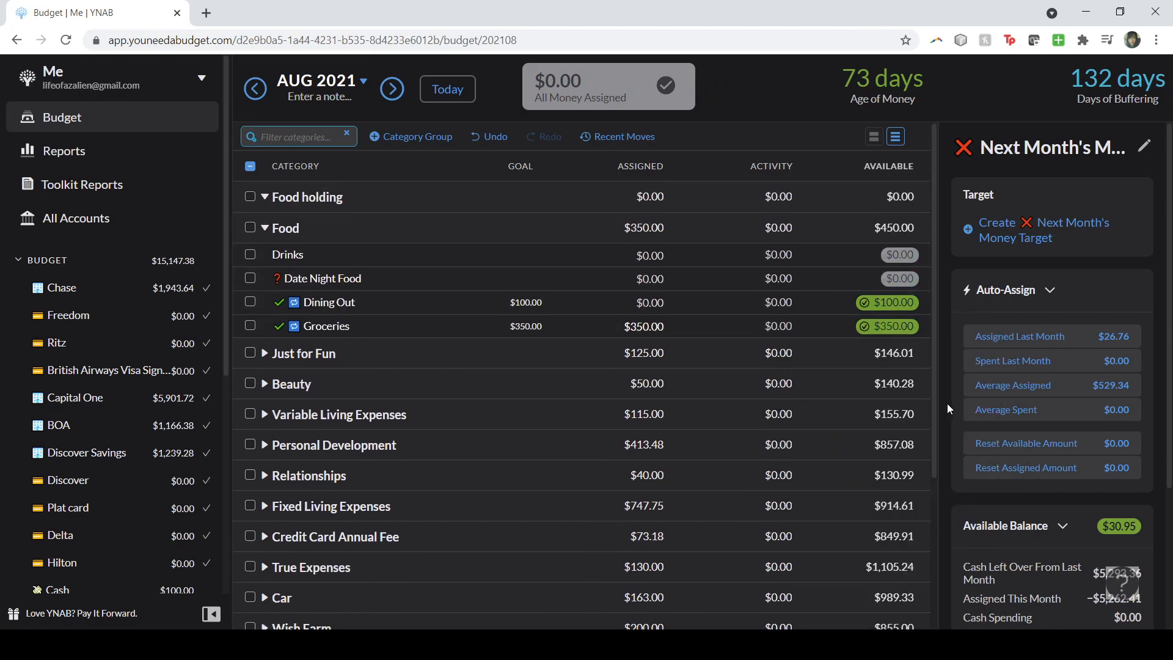
Step: Move the $350.00 available in Groceries to Ready to Assign
click(897, 326)
click(921, 446)
click(870, 533)
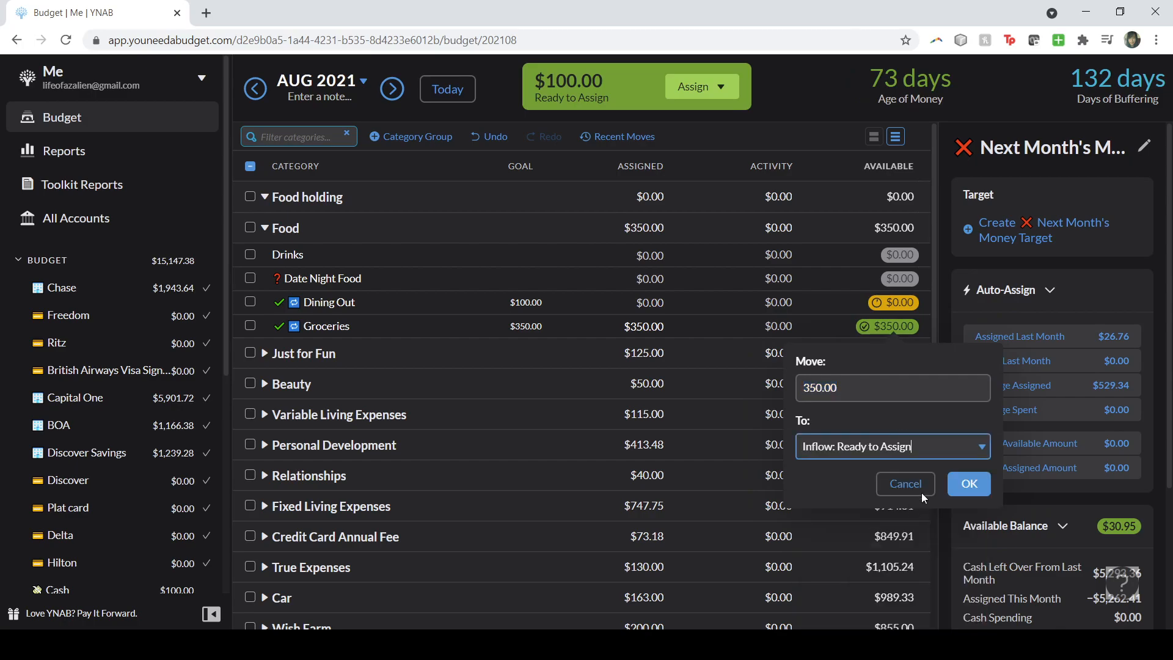
click(969, 485)
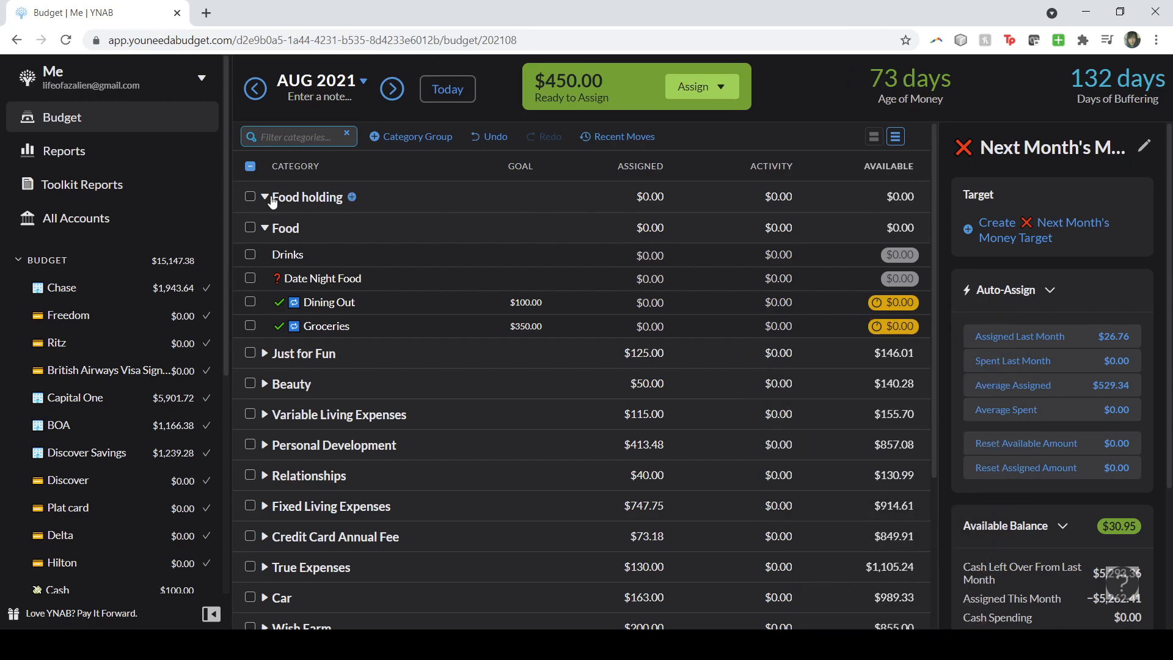
Step: Add a category named "Moe's Monday" to the Food holding group
click(351, 199)
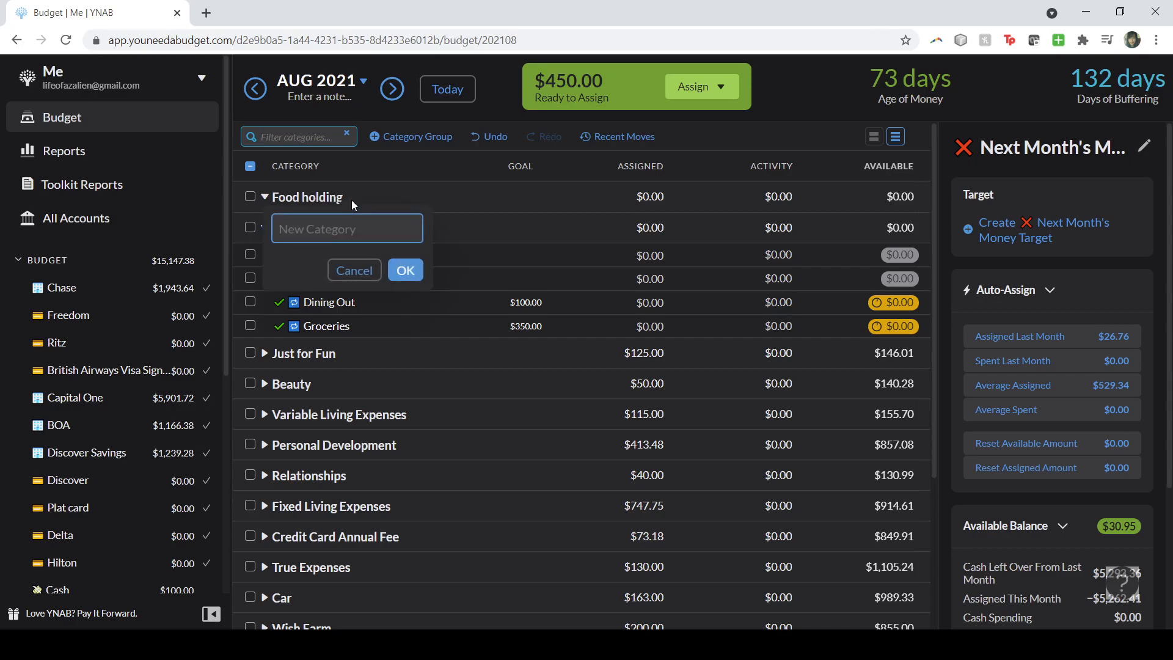
text(Moe's Monday)
key(Return)
Step: Create a Needed For Spending target of 10 weekly, every Monday, for Moe's Monday
click(376, 226)
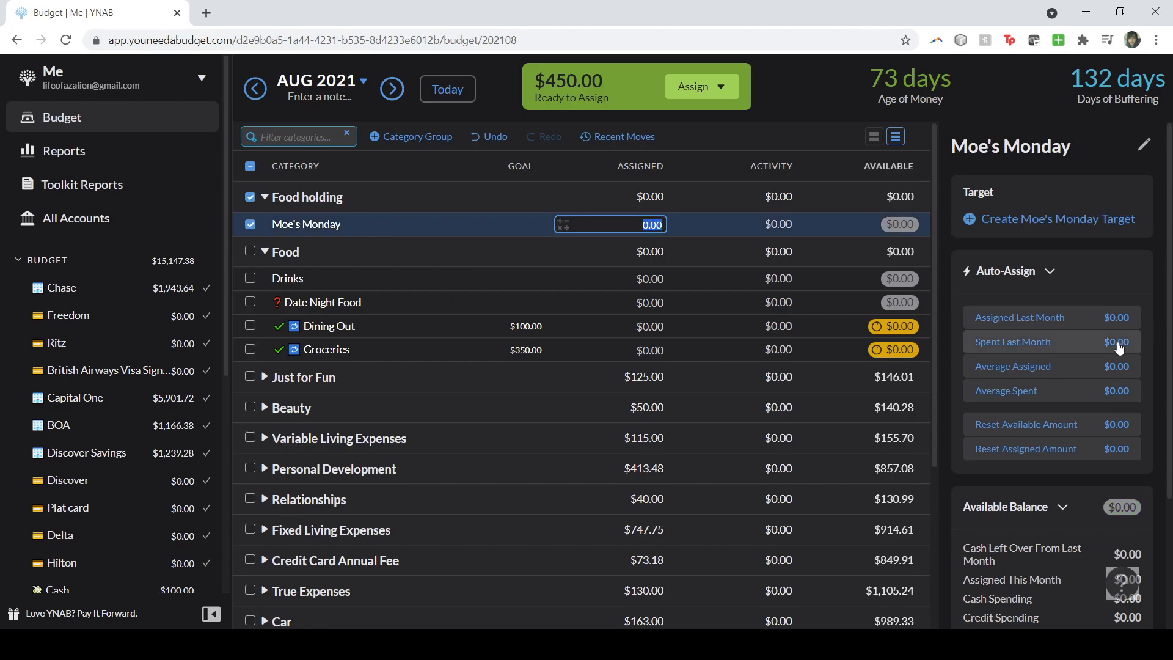
click(1031, 221)
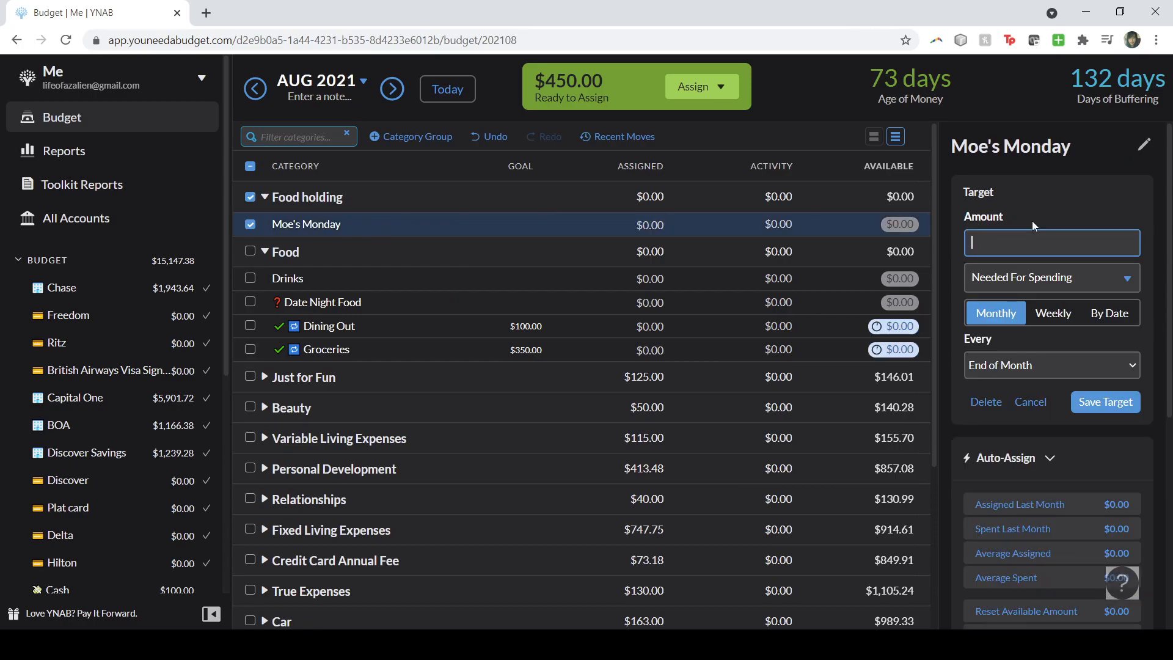
text(10)
click(1053, 312)
click(1040, 370)
click(1008, 406)
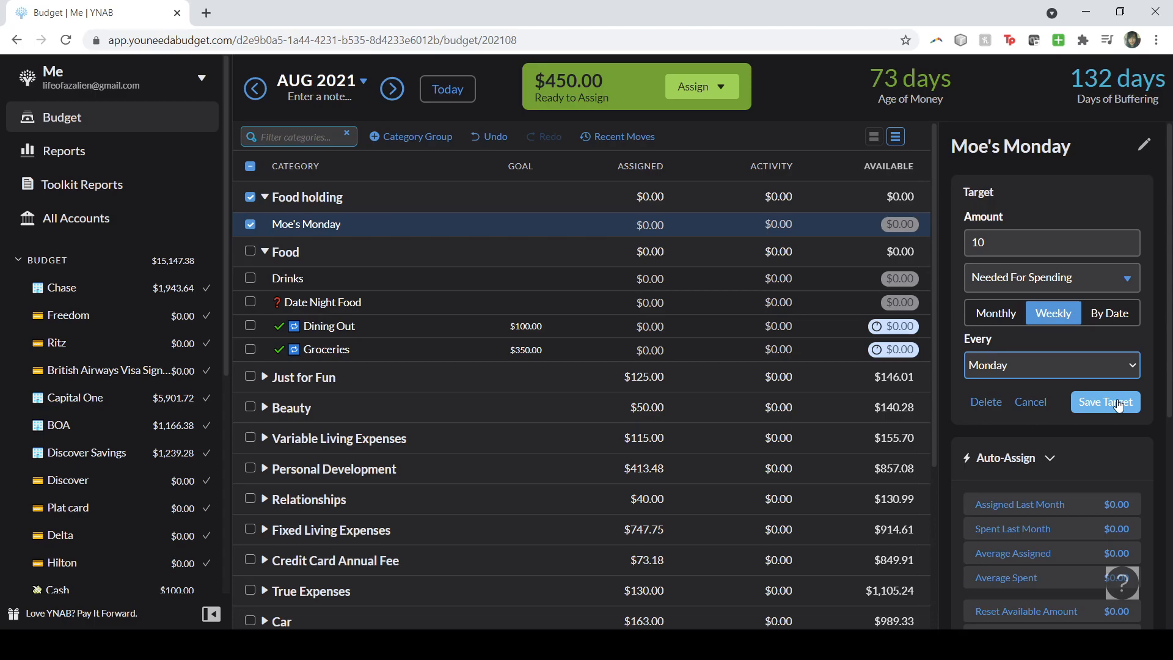
click(1118, 403)
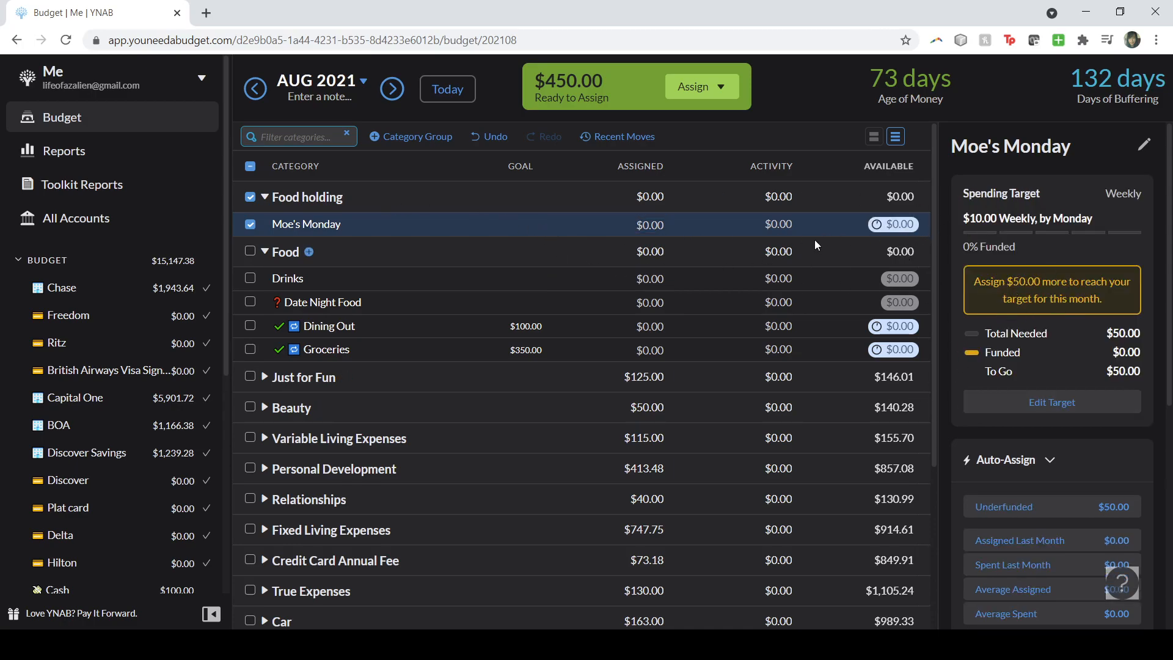
Step: Relocate the Date Night Food category from the Food group to the Food holding group, below Moe's Monday
click(352, 197)
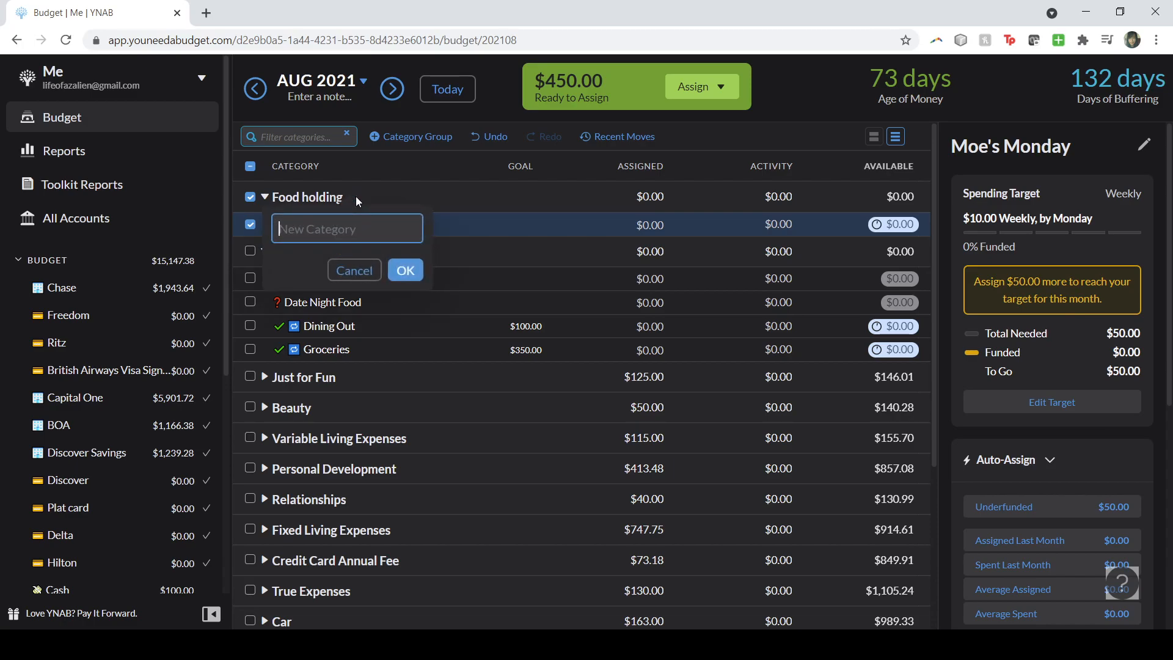
click(530, 185)
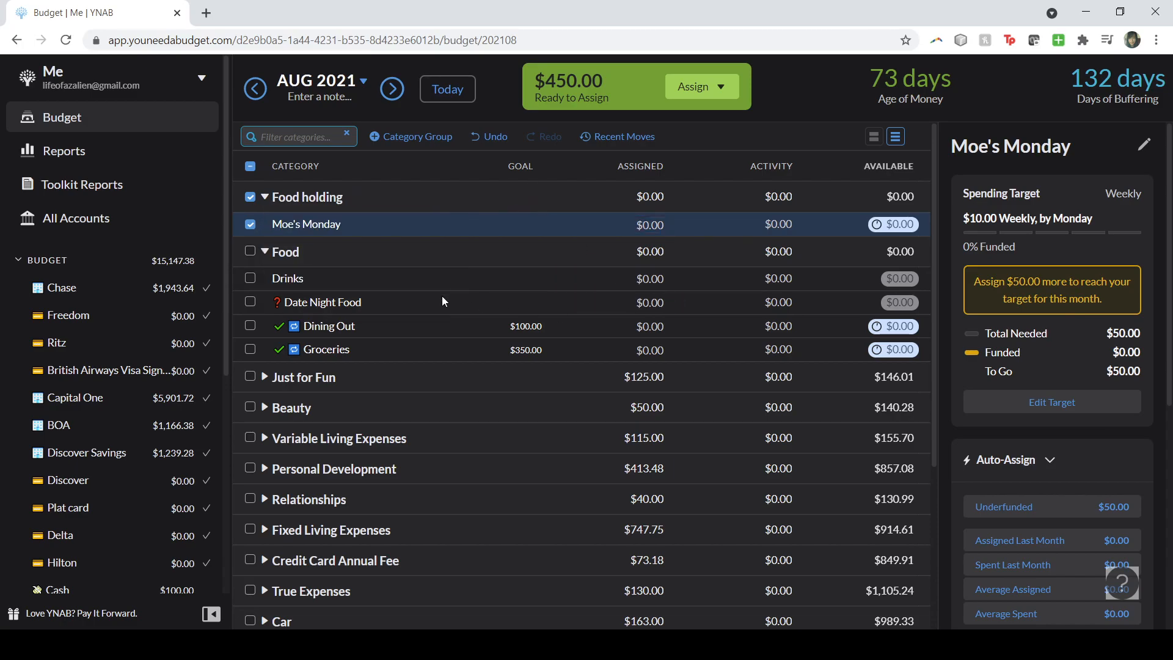
drag(432, 303, 408, 244)
Step: Create a Needed For Spending target of 20 weekly, every Sunday, for Date Night Food
click(419, 247)
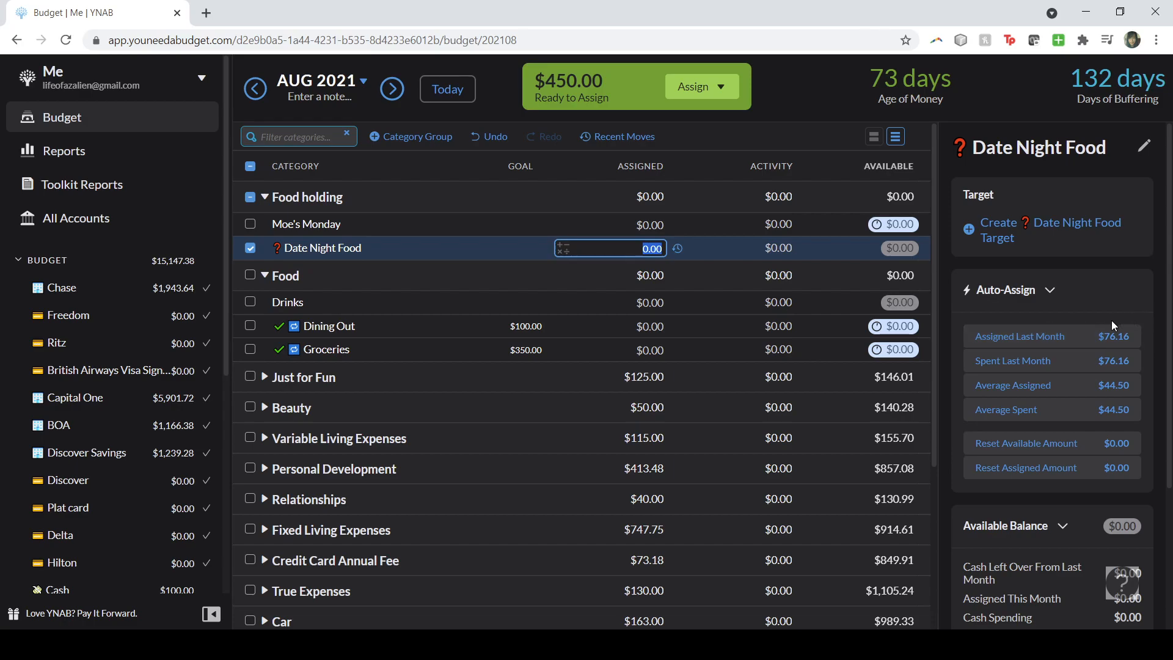
click(1007, 238)
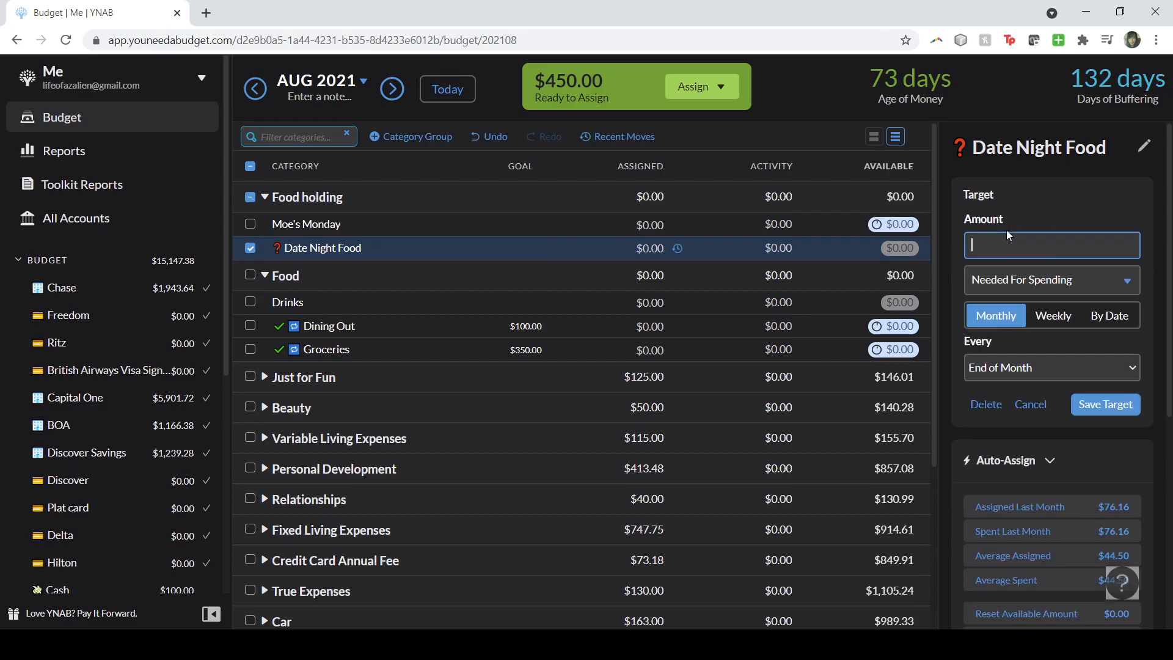
text(20)
click(1027, 281)
click(1046, 280)
click(1053, 315)
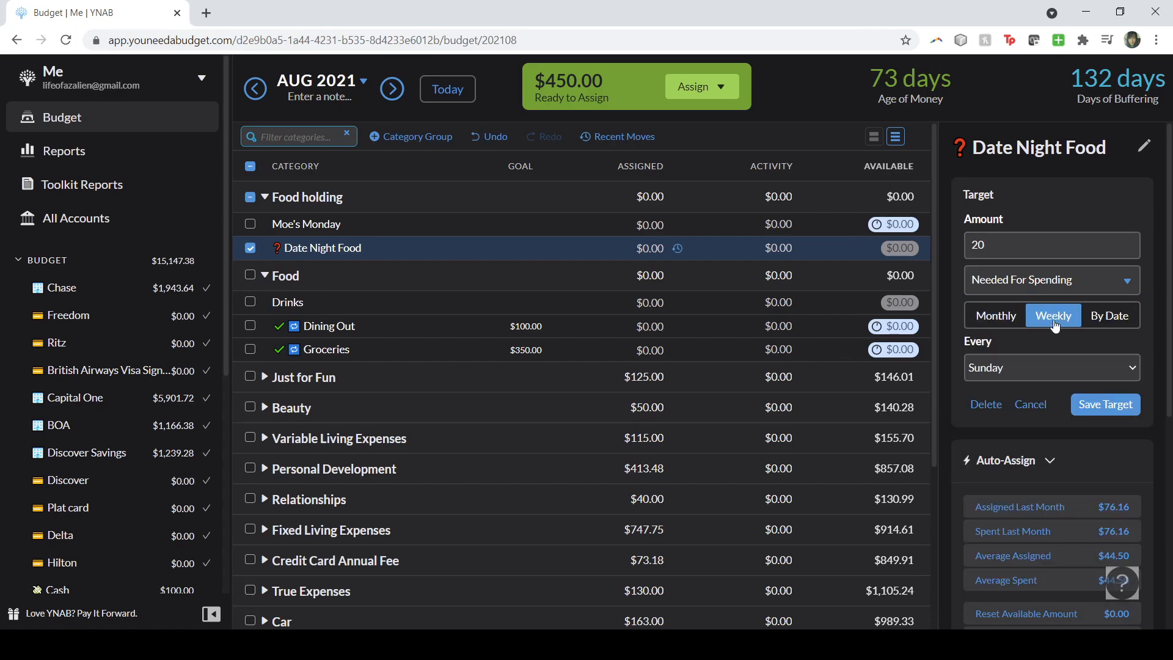
click(1105, 406)
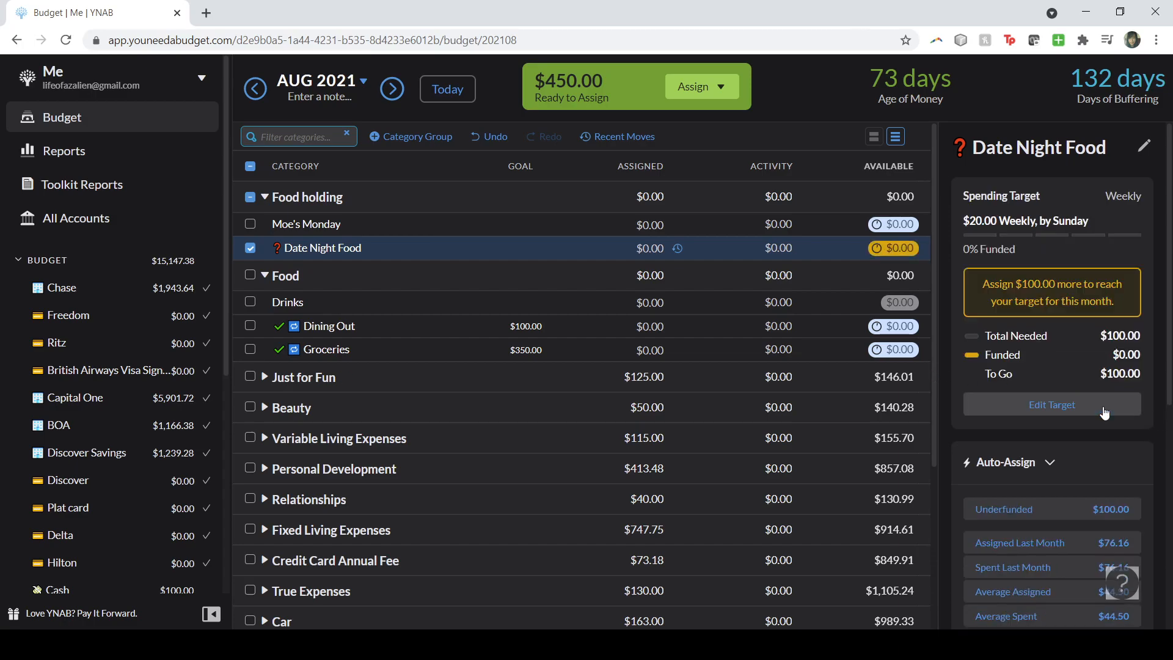
Step: Auto-assign the underfunded amounts to Moe's Monday and Date Night Food together, and check each category's target
click(250, 224)
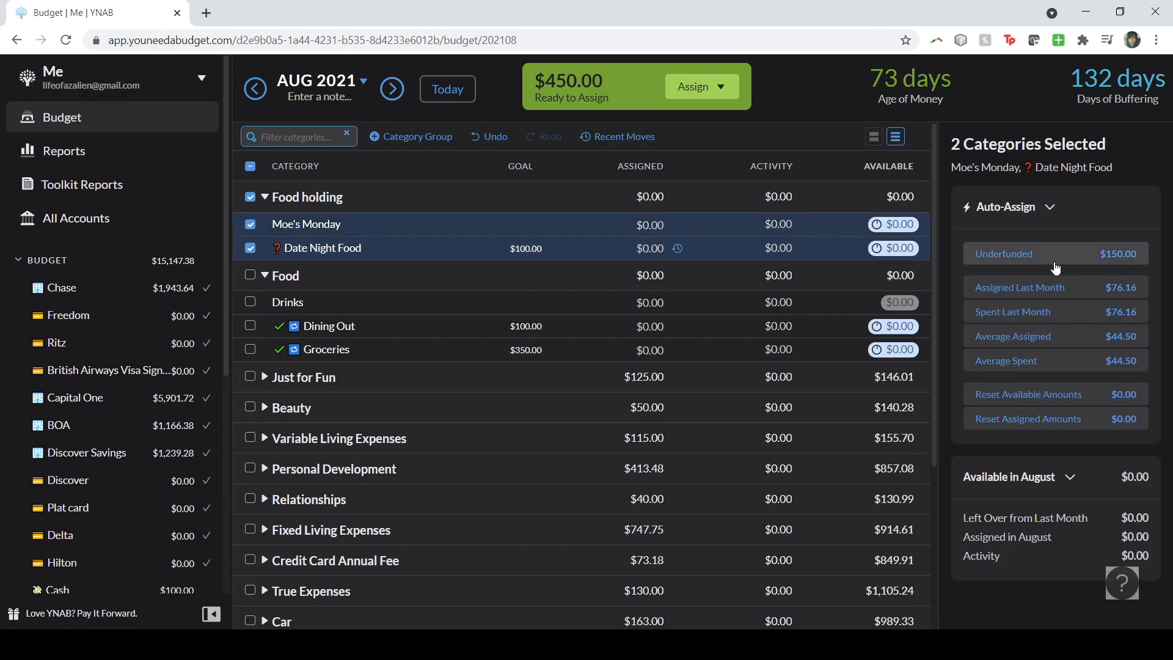
click(1047, 255)
click(254, 246)
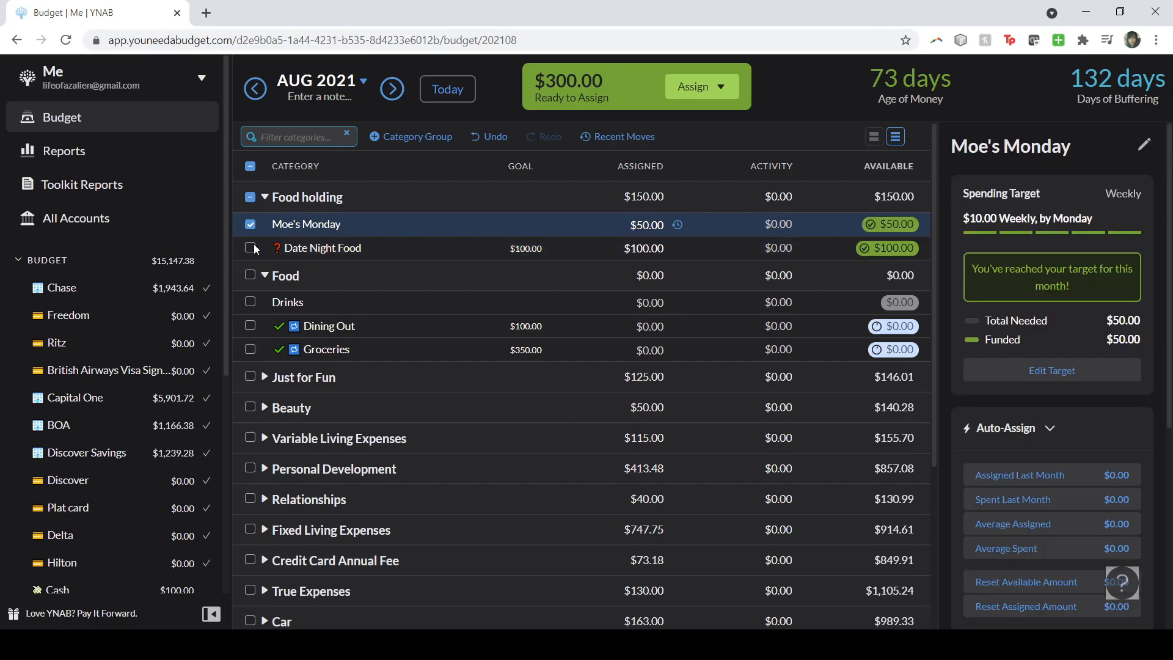
click(251, 227)
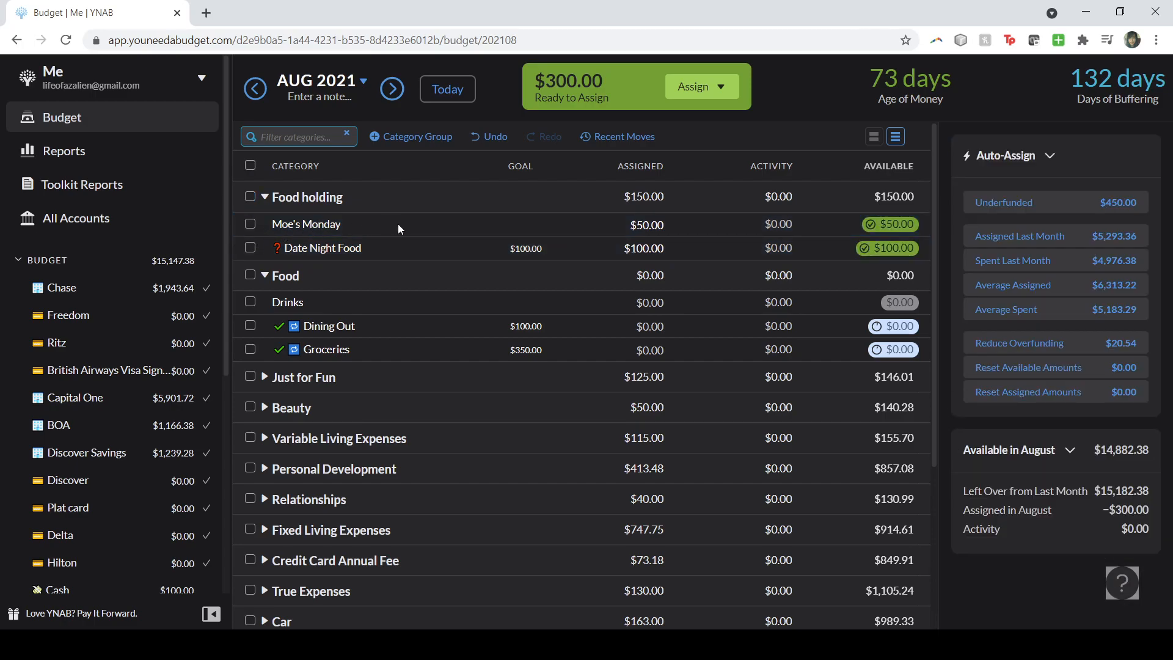
click(482, 227)
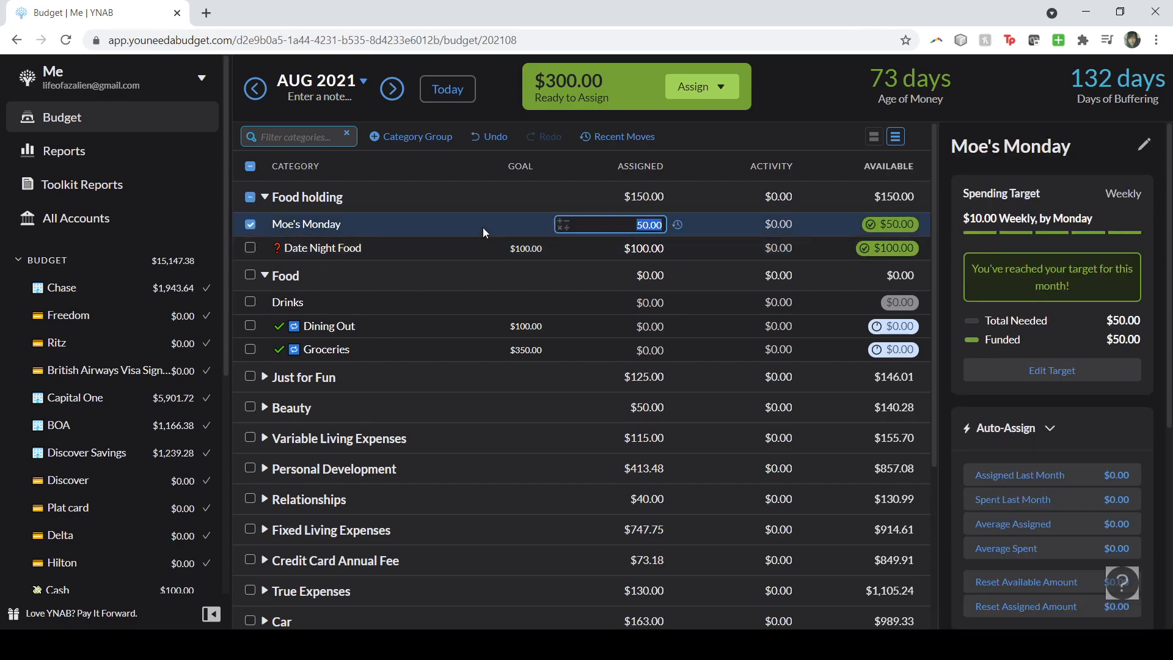
click(426, 251)
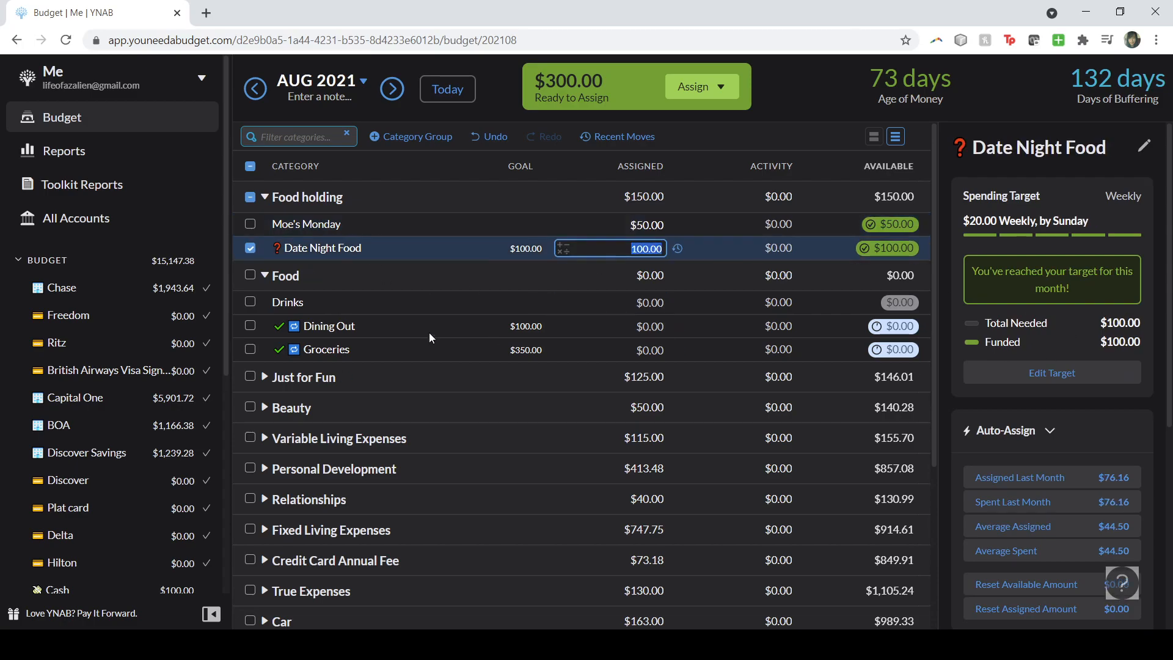
click(246, 246)
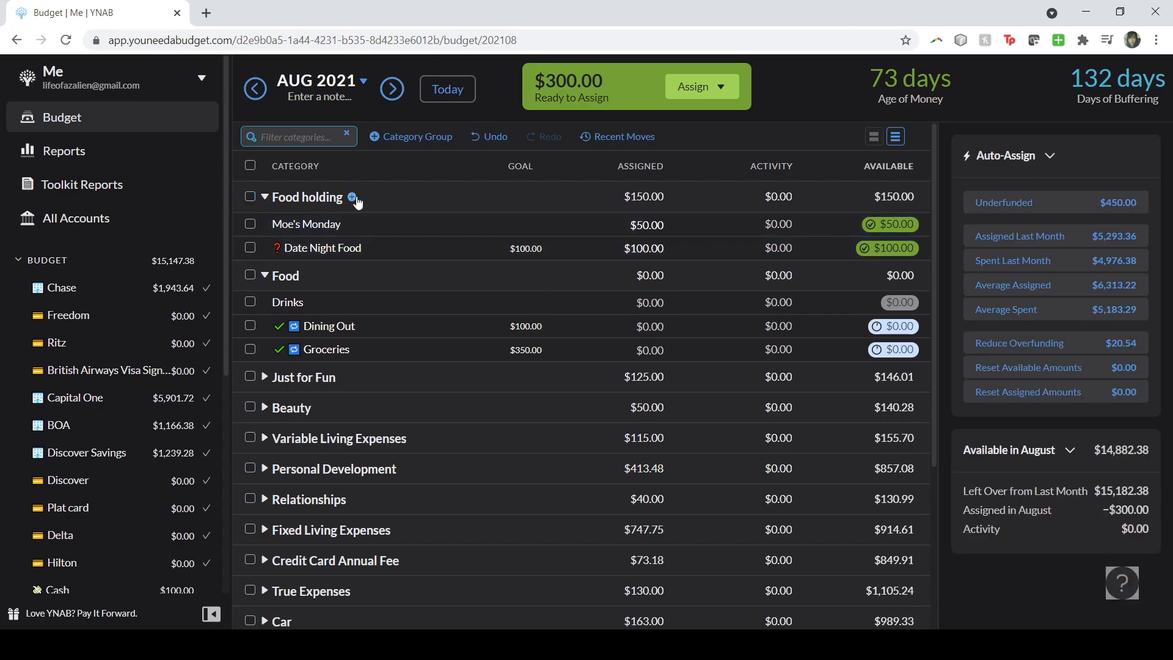
Step: Add the categories Week 1, Week 2, Week 3 and Week 4 to Food holding and arrange them in ascending order
click(353, 197)
text(Week 1)
key(Return)
click(353, 197)
text(Week 2)
key(Return)
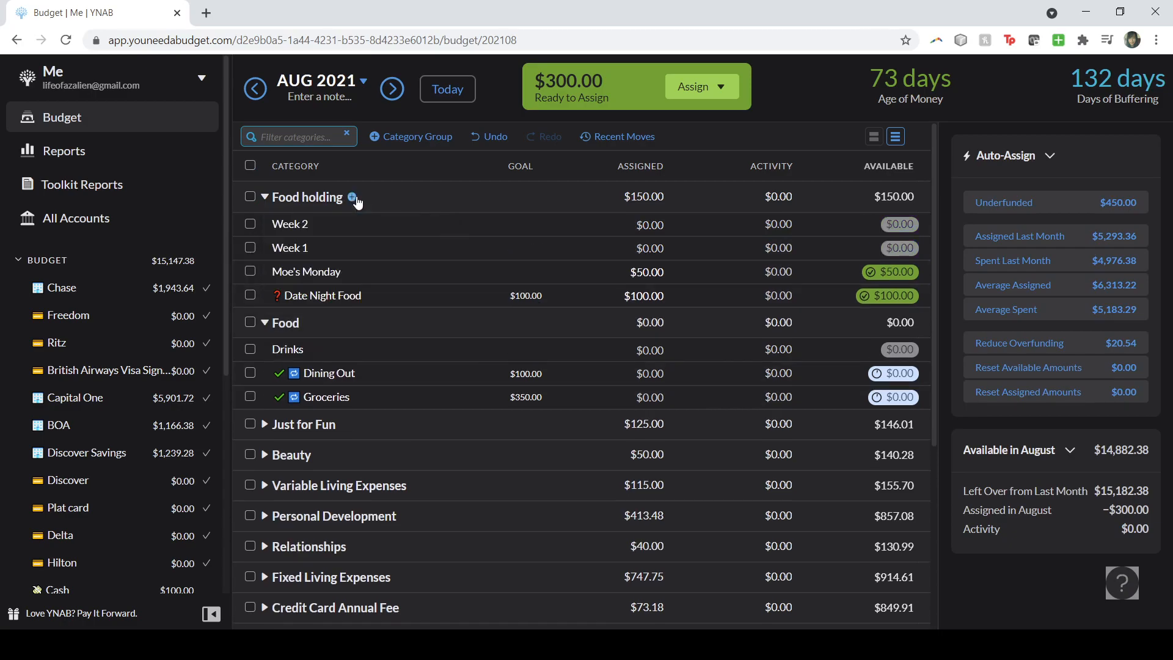
click(356, 197)
text(Week 3)
key(Return)
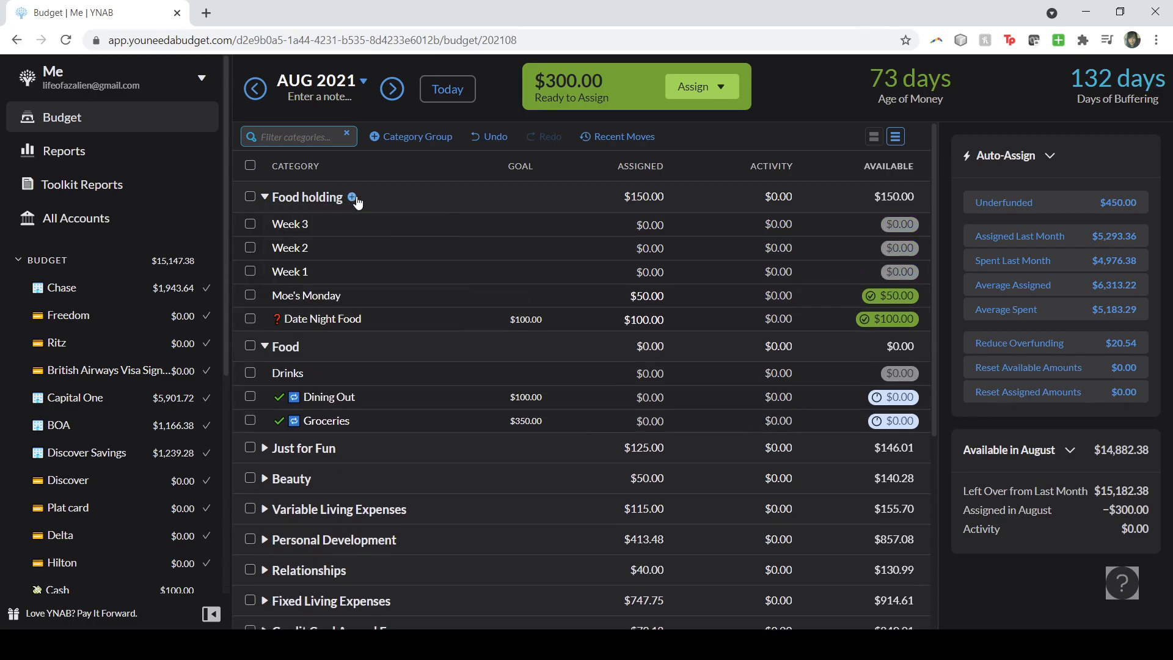
click(354, 197)
text(Week 4)
key(Return)
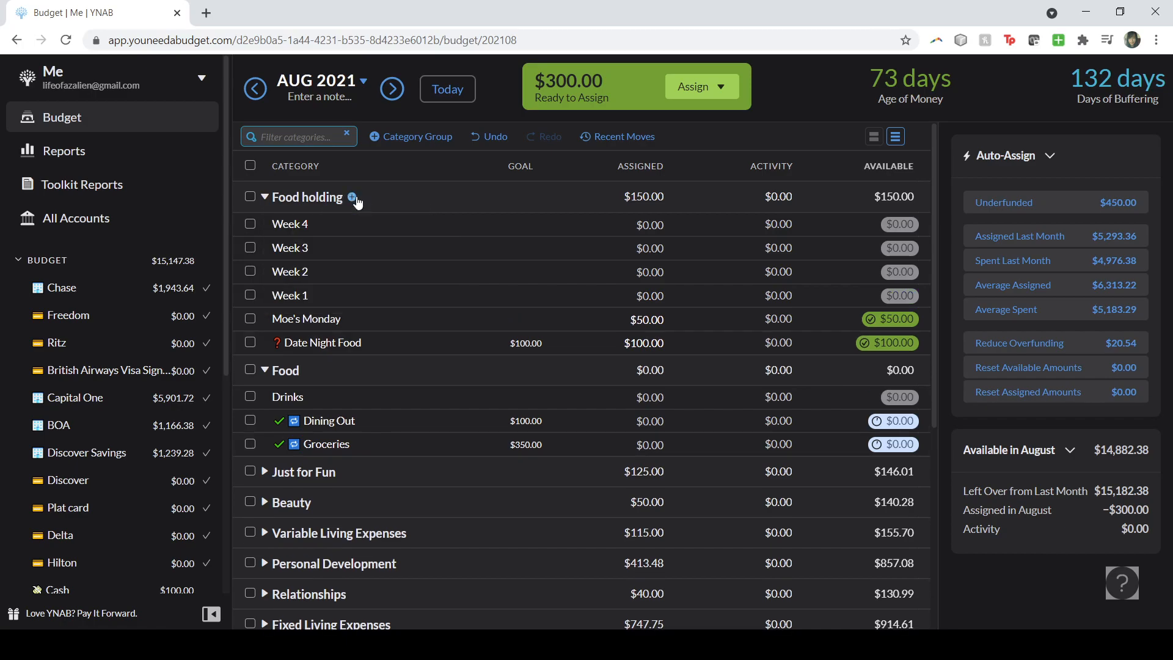
mouse_move(306, 295)
mouse_down()
mouse_move(323, 243)
mouse_move(321, 287)
mouse_move(324, 229)
mouse_move(322, 306)
mouse_move(328, 297)
mouse_up()
Step: Add a category named "Week 5" to Food holding and place it directly below Week 4
click(350, 198)
text(Week 5)
key(Return)
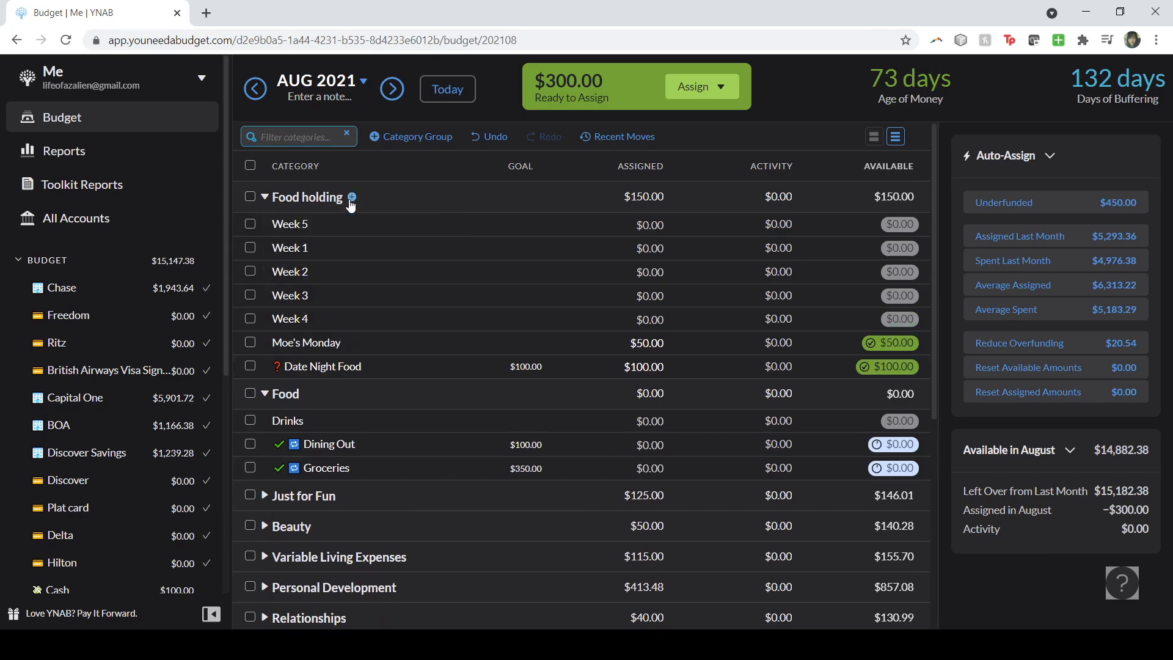
drag(379, 224, 349, 333)
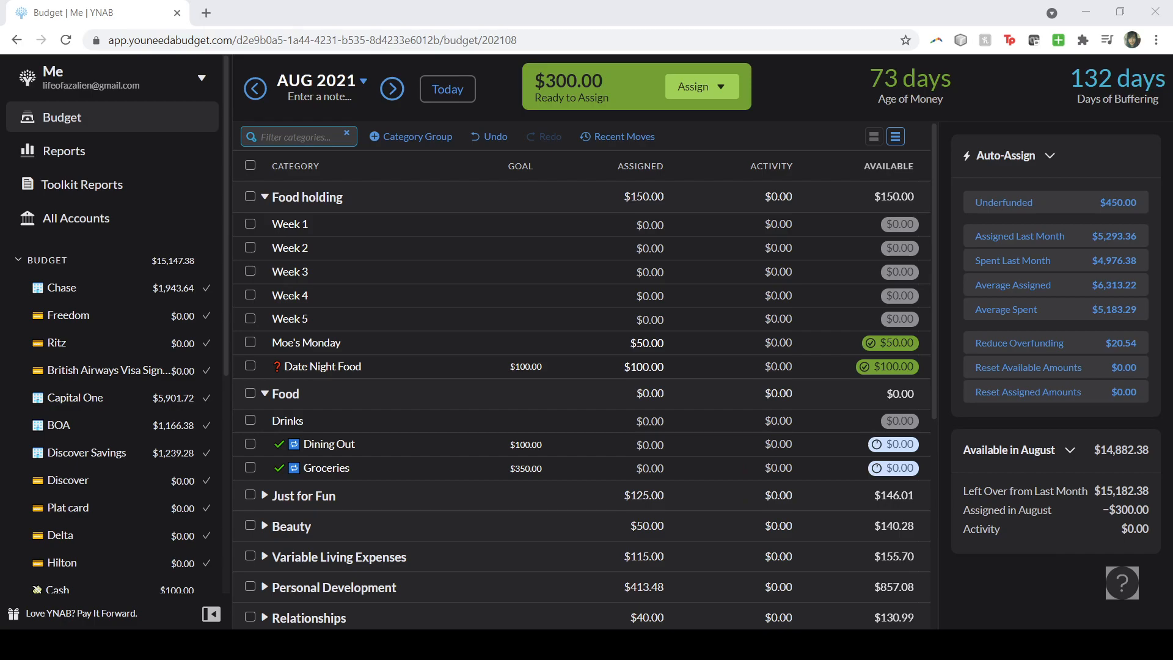
Step: Assign 70 each to Week 1, Week 2, Week 3 and Week 4
click(662, 225)
text(70)
key(Return)
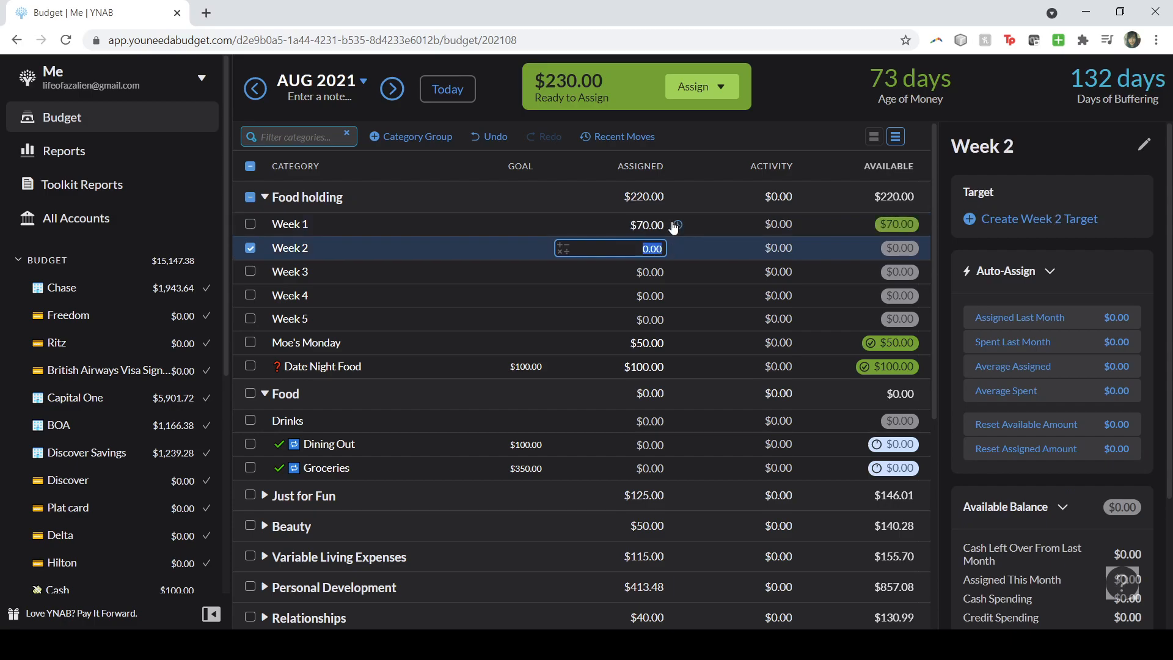
text(70)
key(Return)
text(70)
key(Return)
text(70)
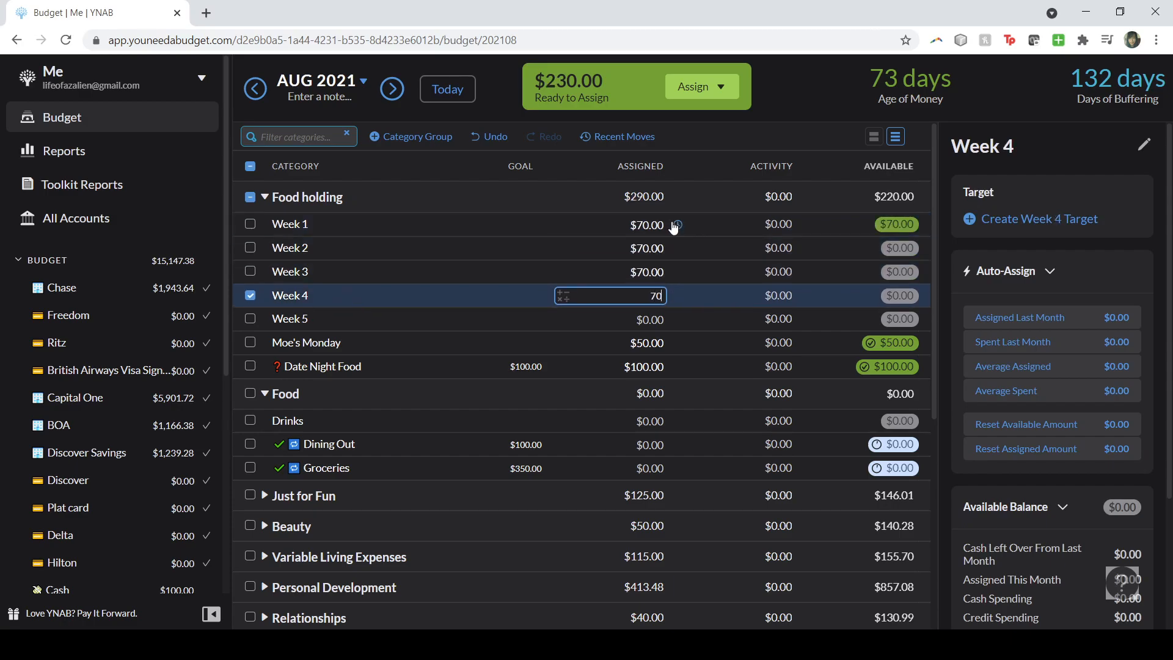
key(Return)
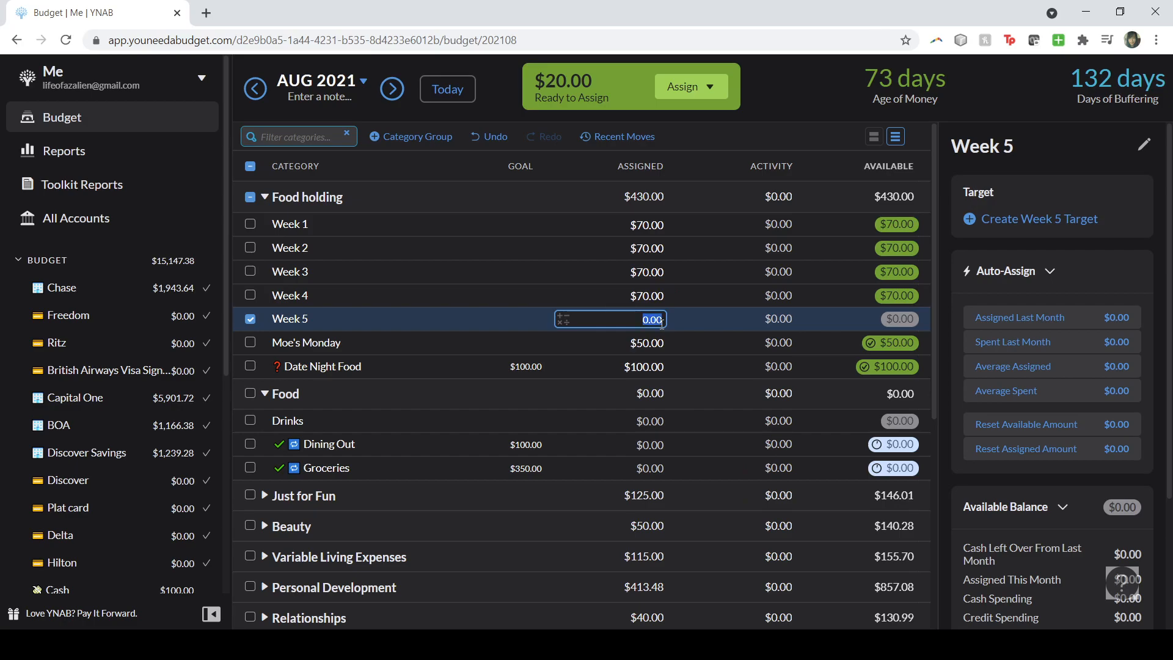
Step: Assign 13 to Week 5
text(13)
key(Return)
key(Escape)
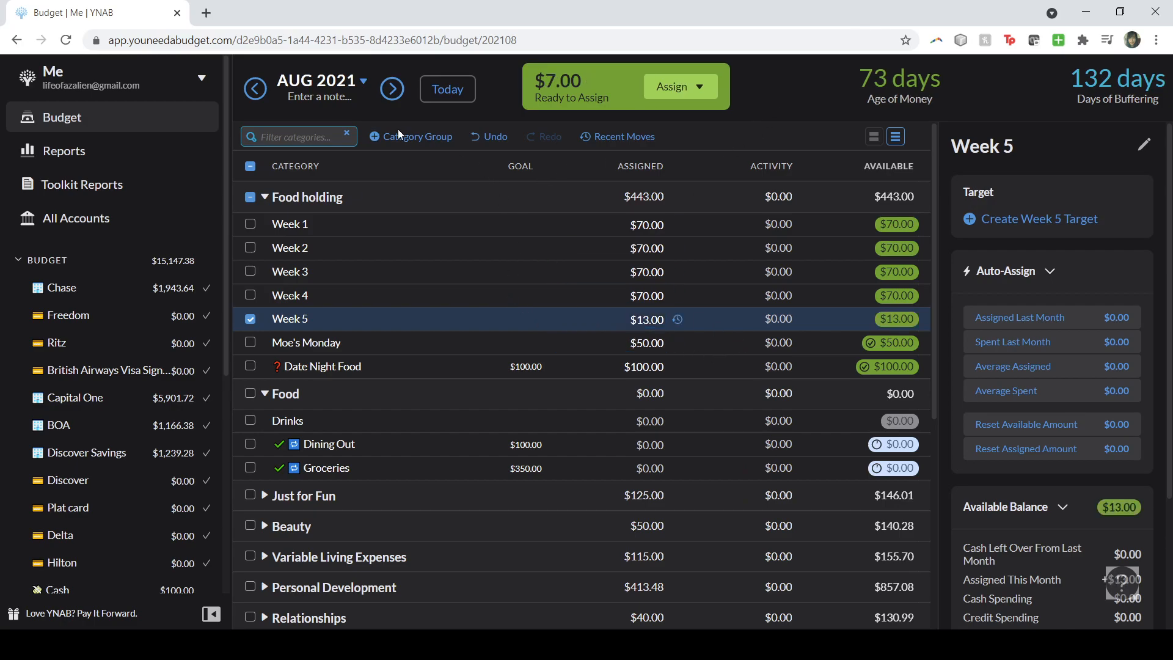
click(398, 140)
text(Holding)
key(Return)
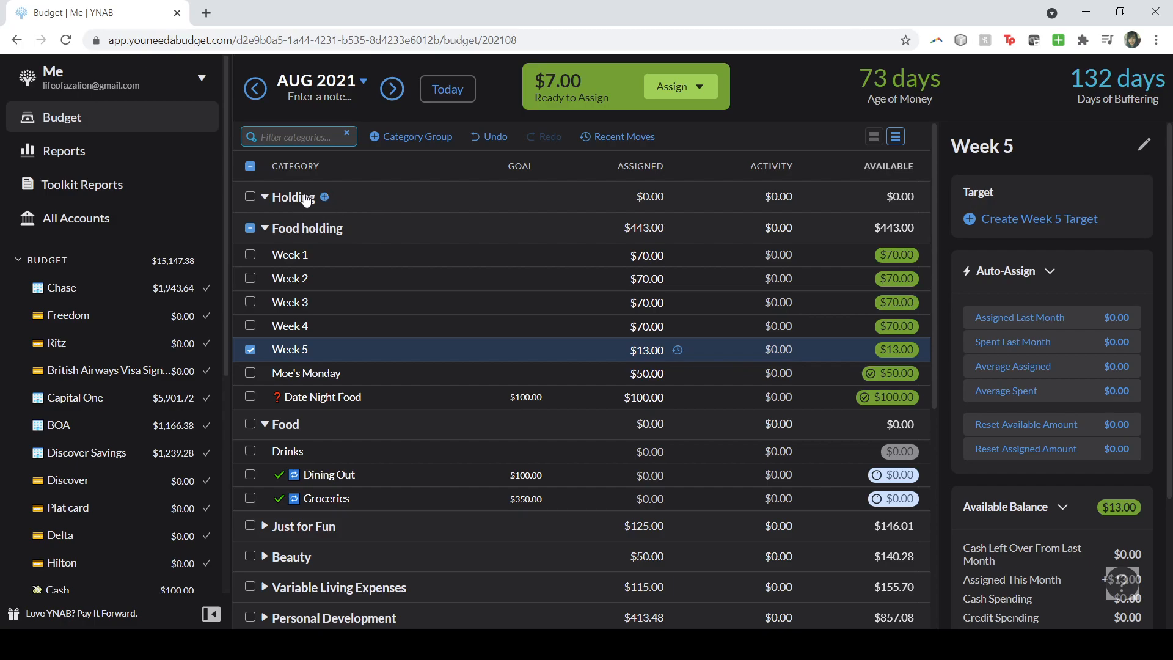
click(250, 228)
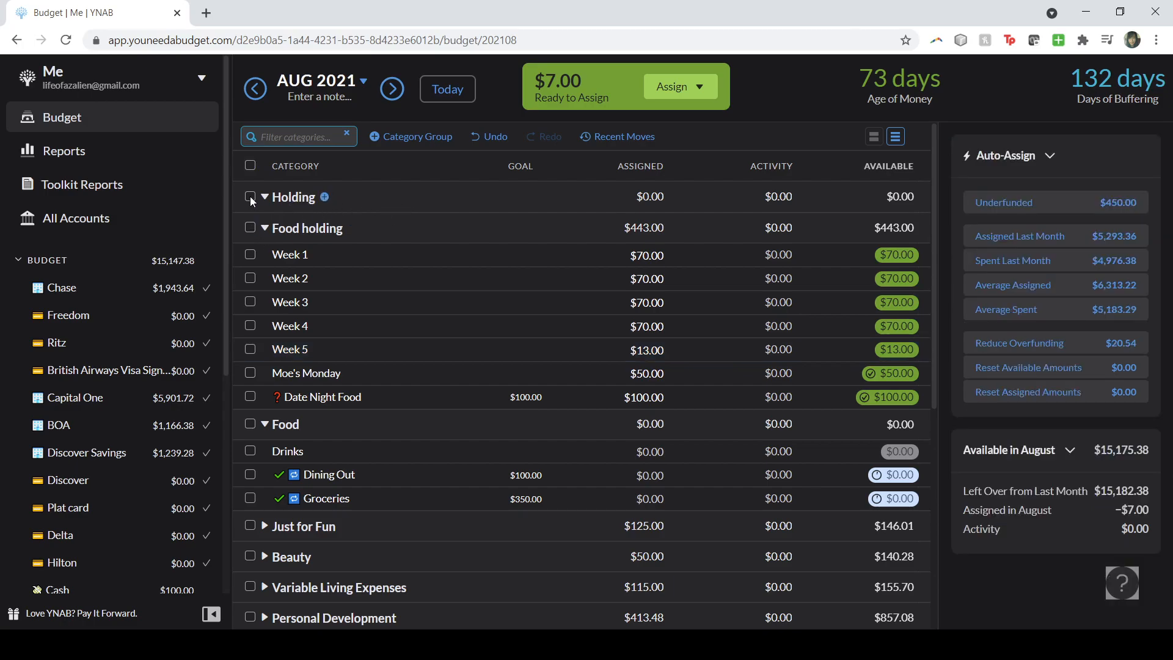
click(287, 197)
click(173, 273)
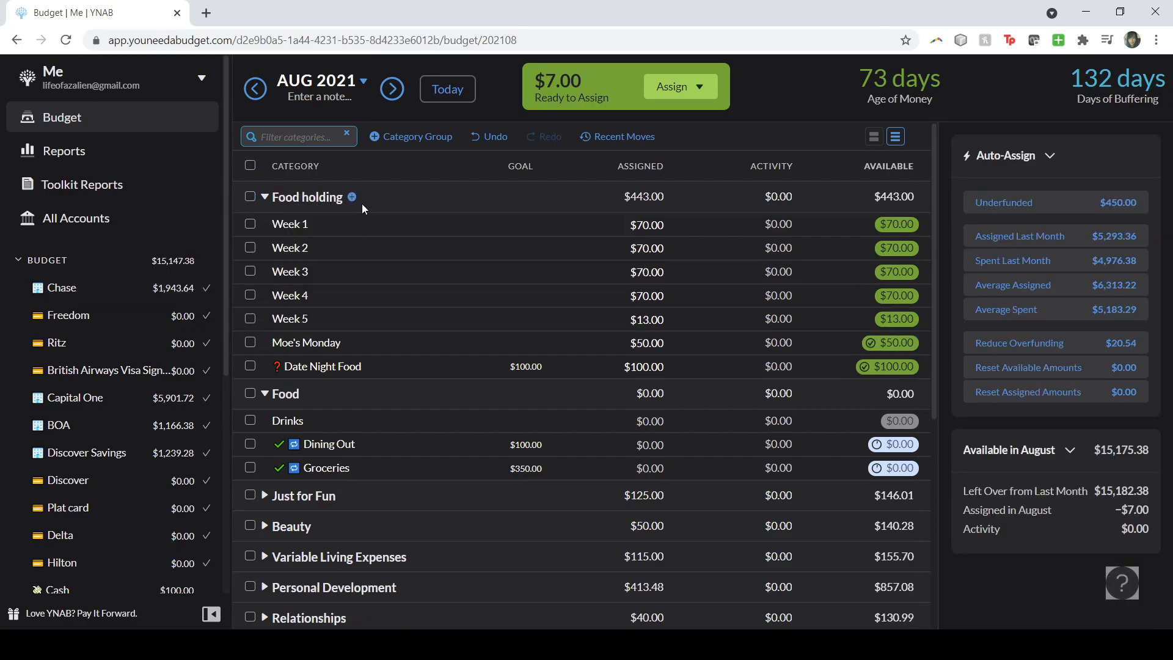
Step: Add a category named "Holding" to the Food holding group and assign 7 to it
click(352, 197)
text(Holding)
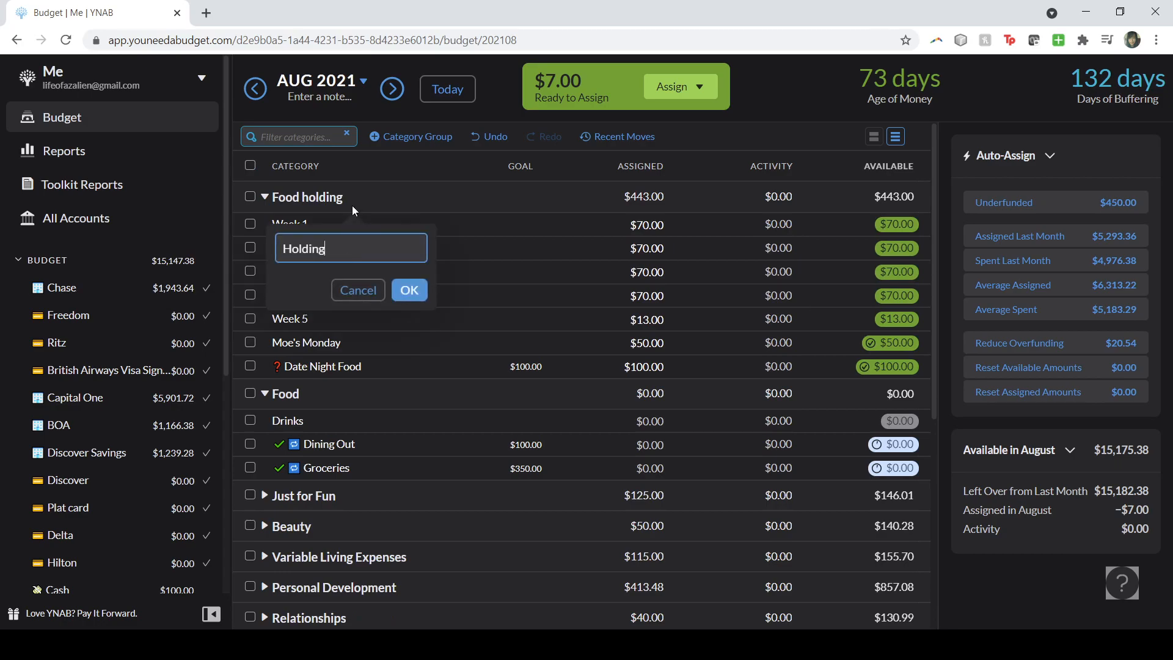
key(Return)
click(675, 225)
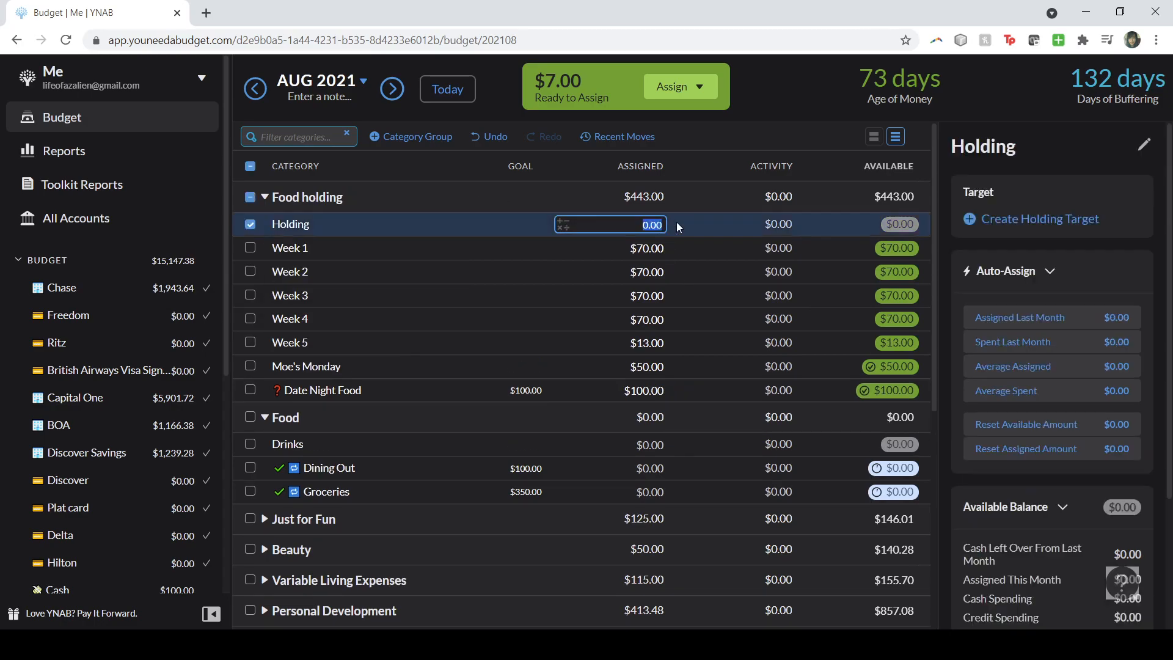
text(7)
key(Return)
key(Down)
key(Down)
key(Escape)
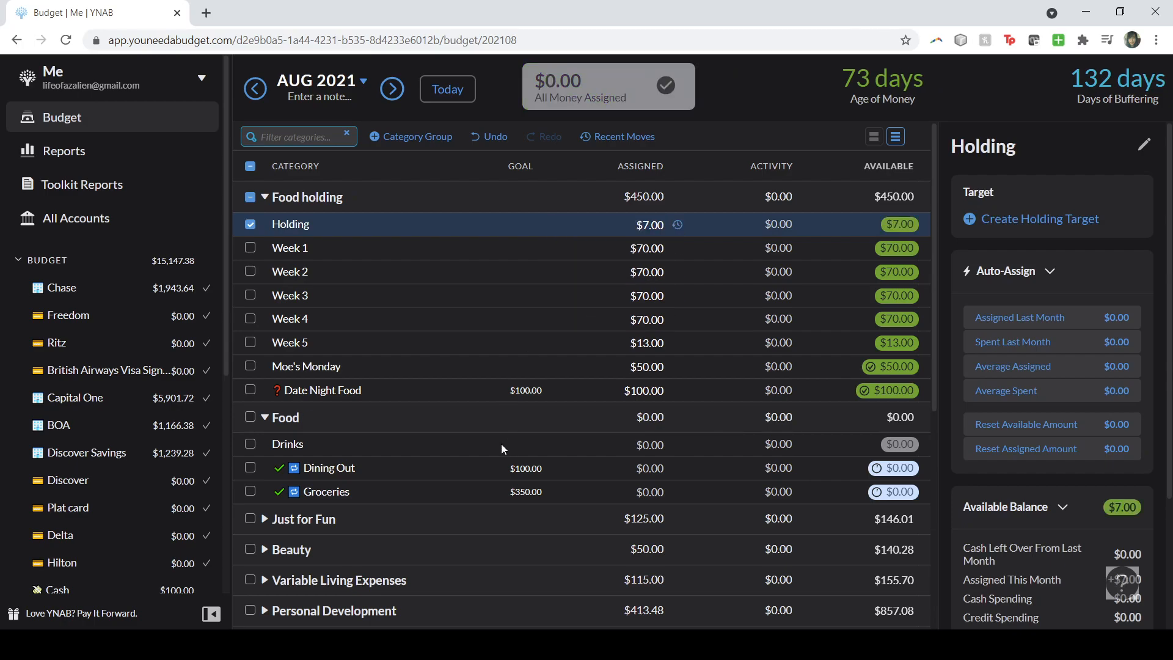
Step: Create a Needed For Spending target of 6 weekly, due every Wednesday, for the Drinks category in the Food group
click(501, 445)
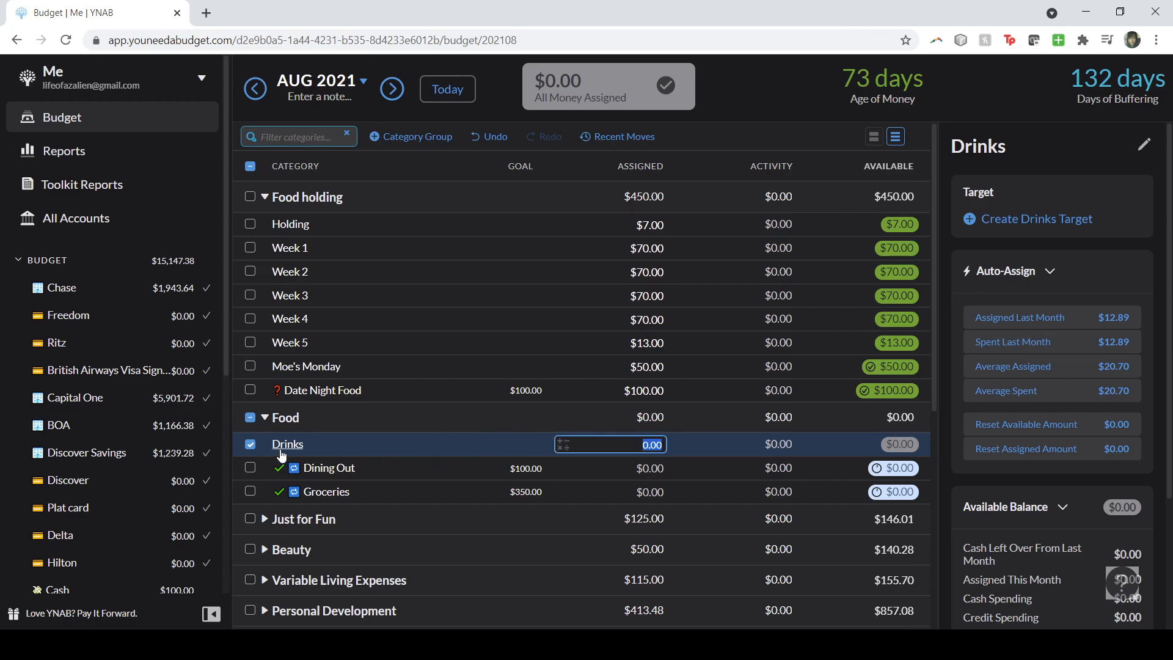
click(252, 445)
click(453, 450)
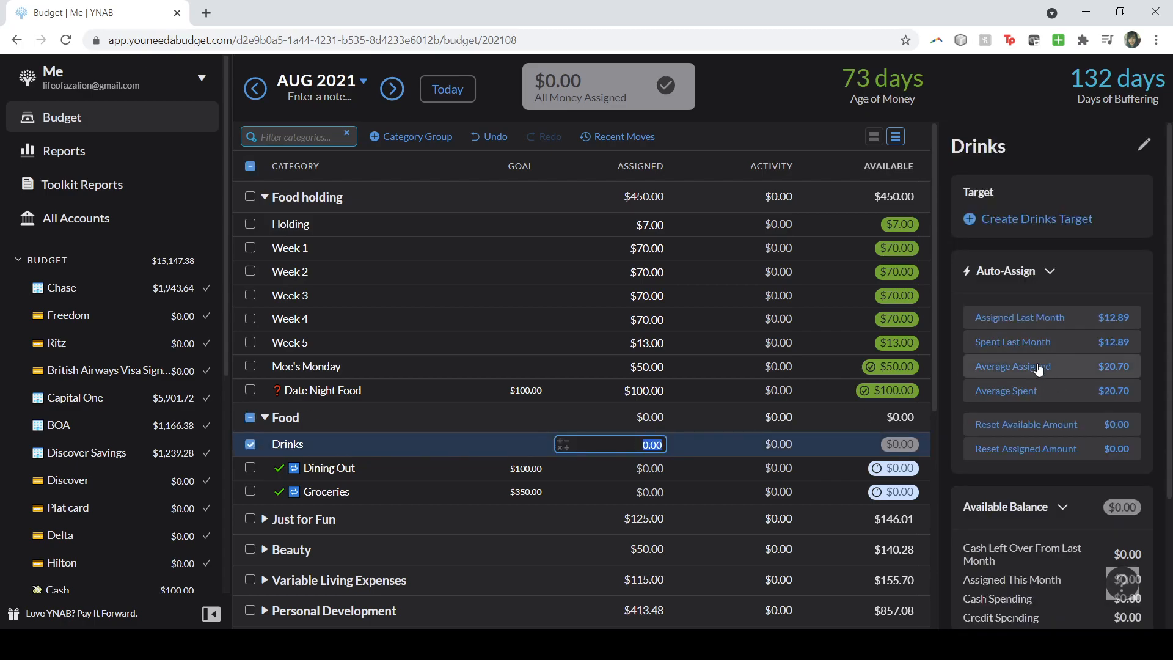
click(1018, 216)
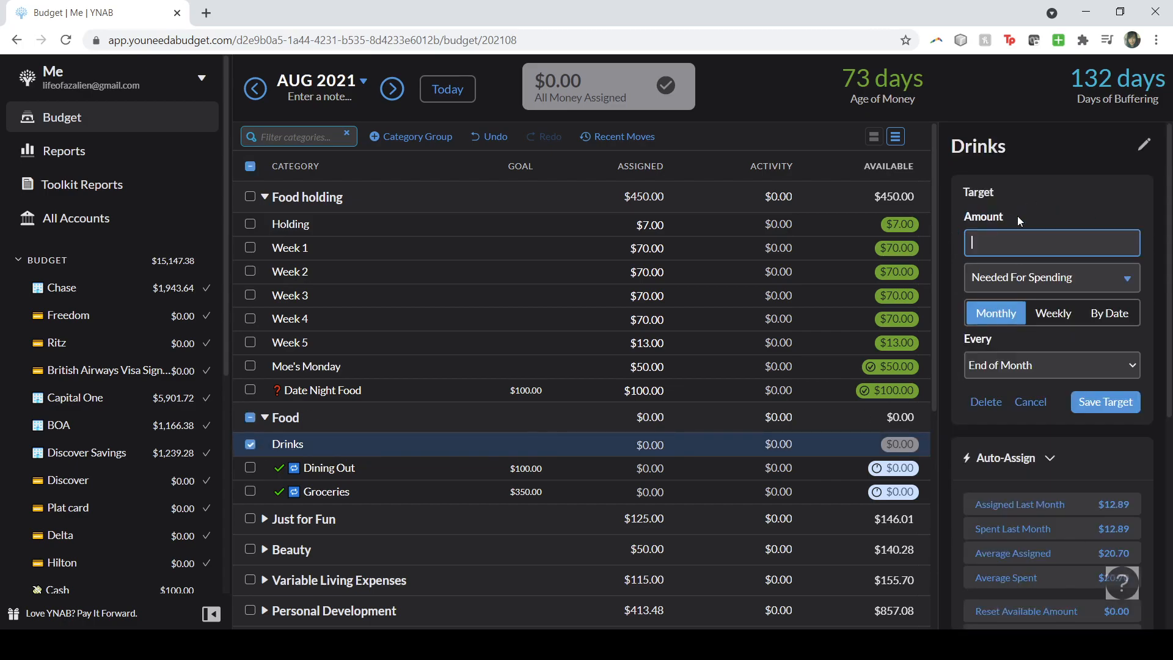
text(6)
click(1063, 314)
click(1069, 270)
click(1066, 269)
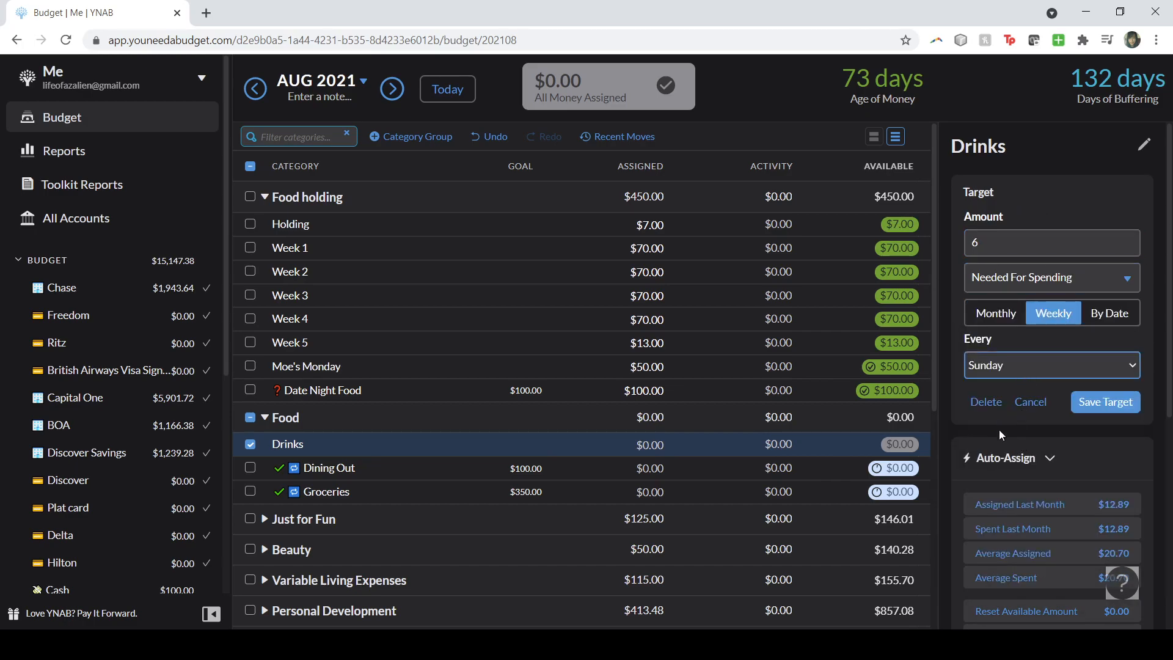
key(w)
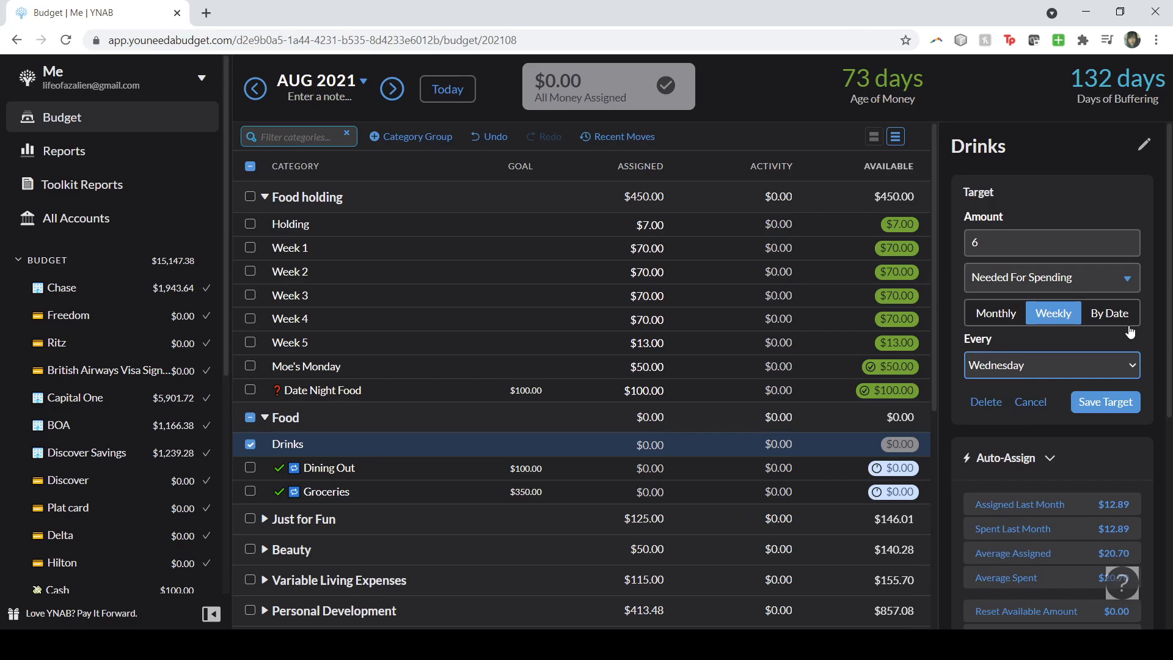
click(1105, 403)
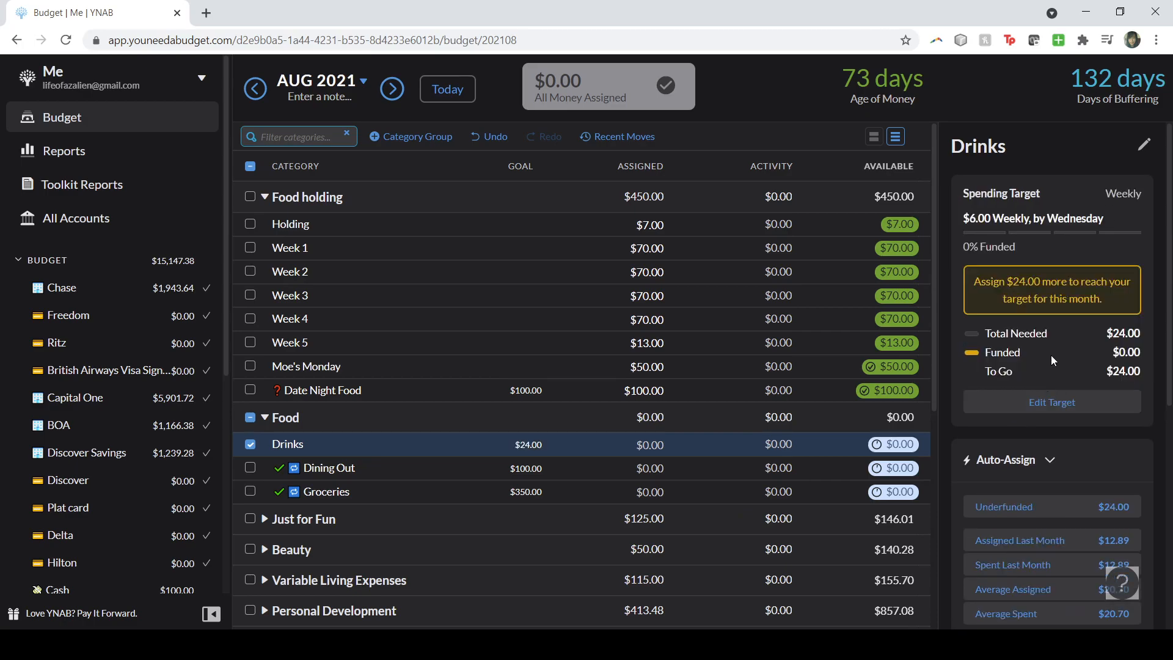
Step: Change the assigned amounts of Week 1, Week 2, Week 3 and Week 4 to 65 each
click(648, 226)
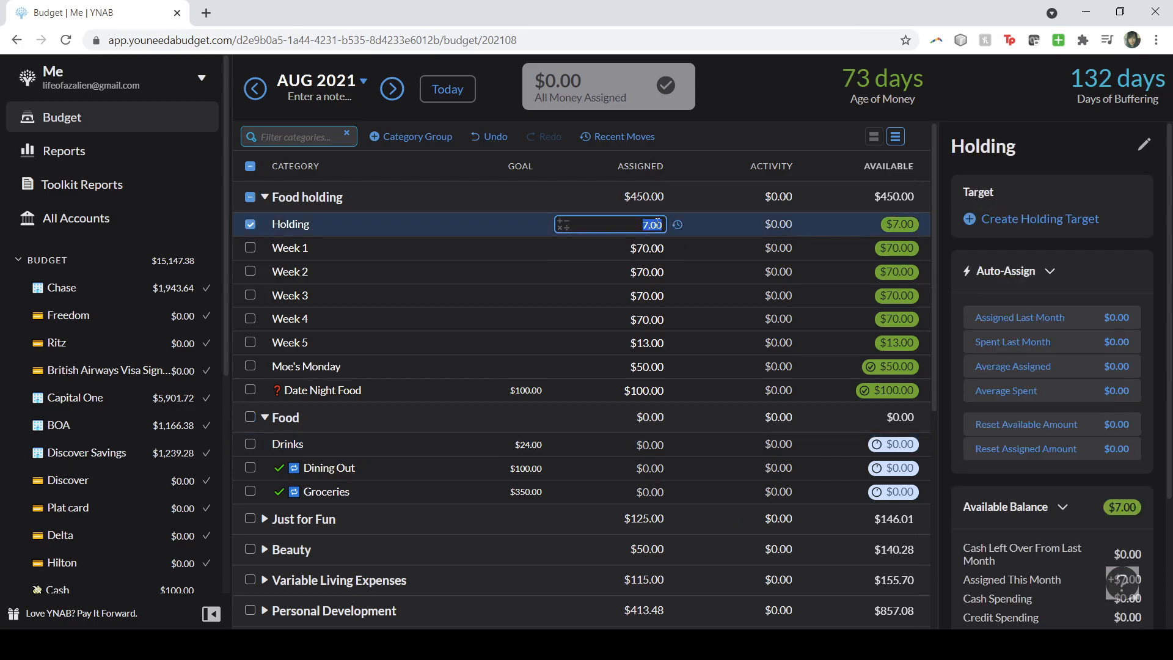
key(Return)
text(65)
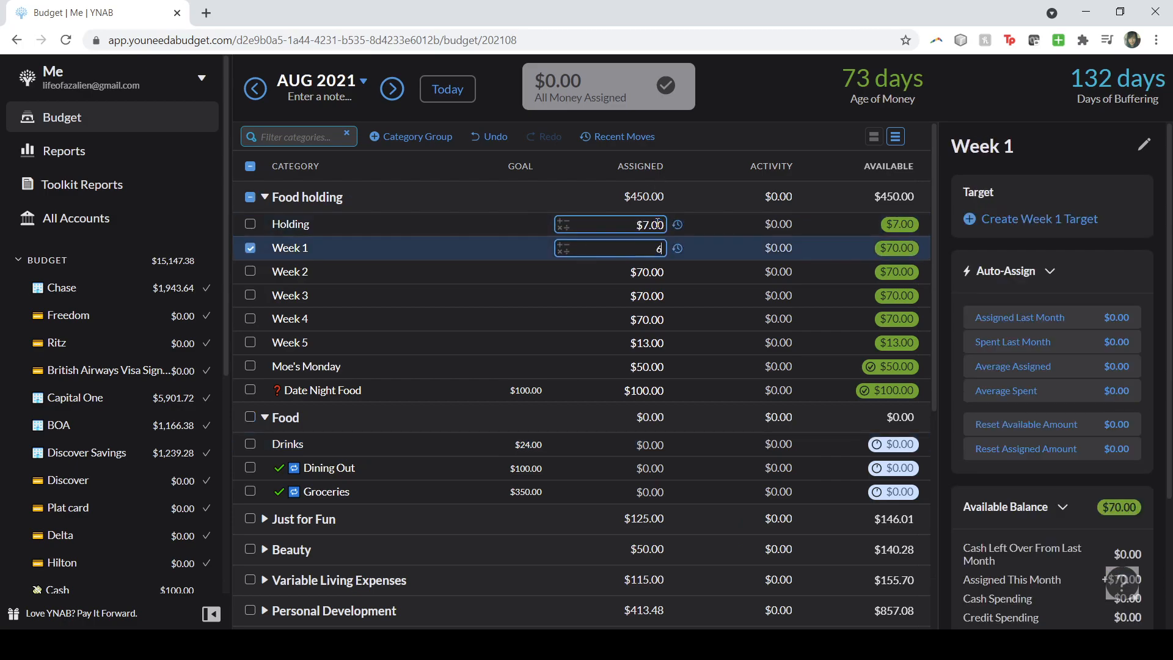
key(Return)
text(65)
key(Return)
text(65)
key(Return)
text(65)
key(Return)
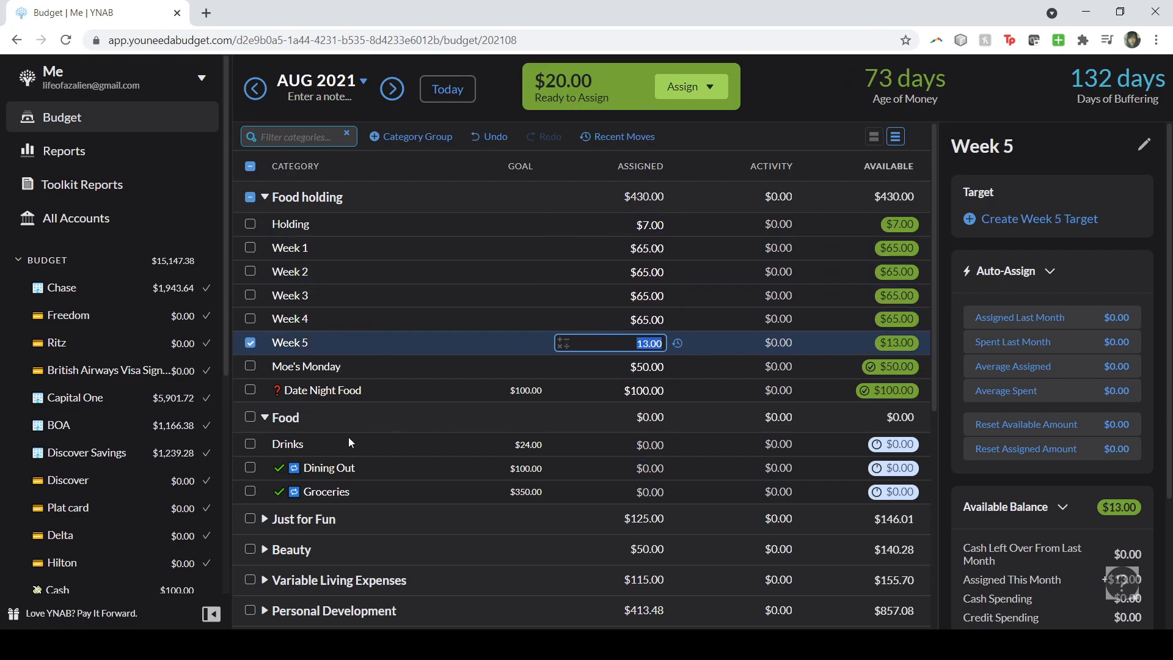
Step: Set the assigned amounts to 0 for Holding, 24 for Drinks and 16 for Week 5
click(315, 439)
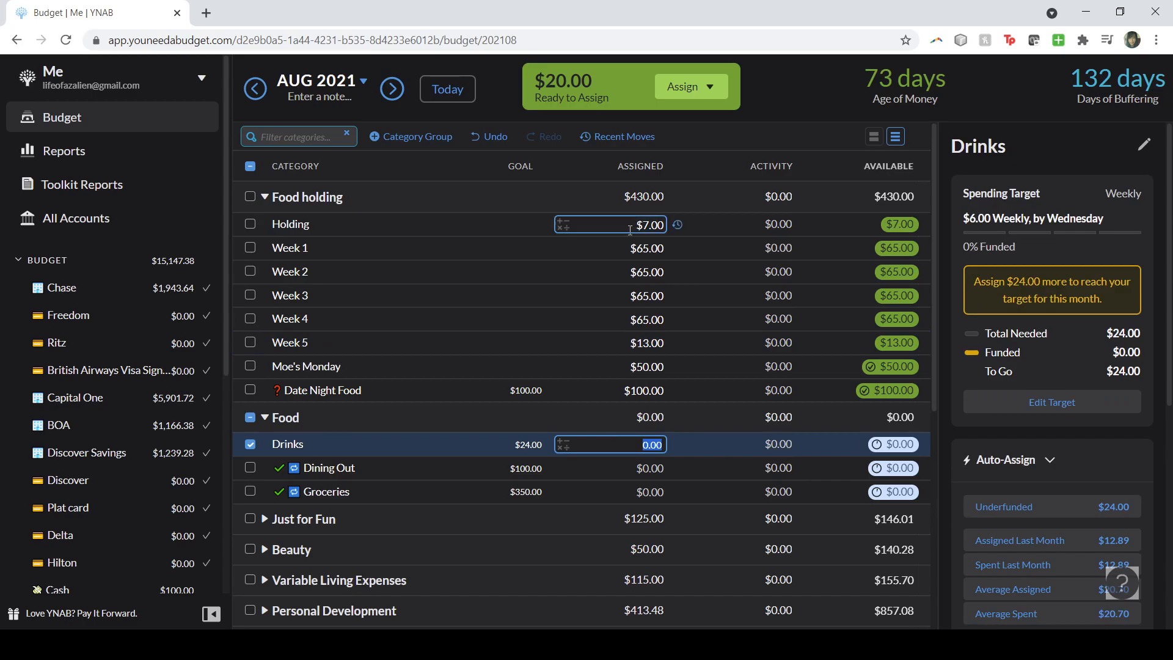
click(659, 225)
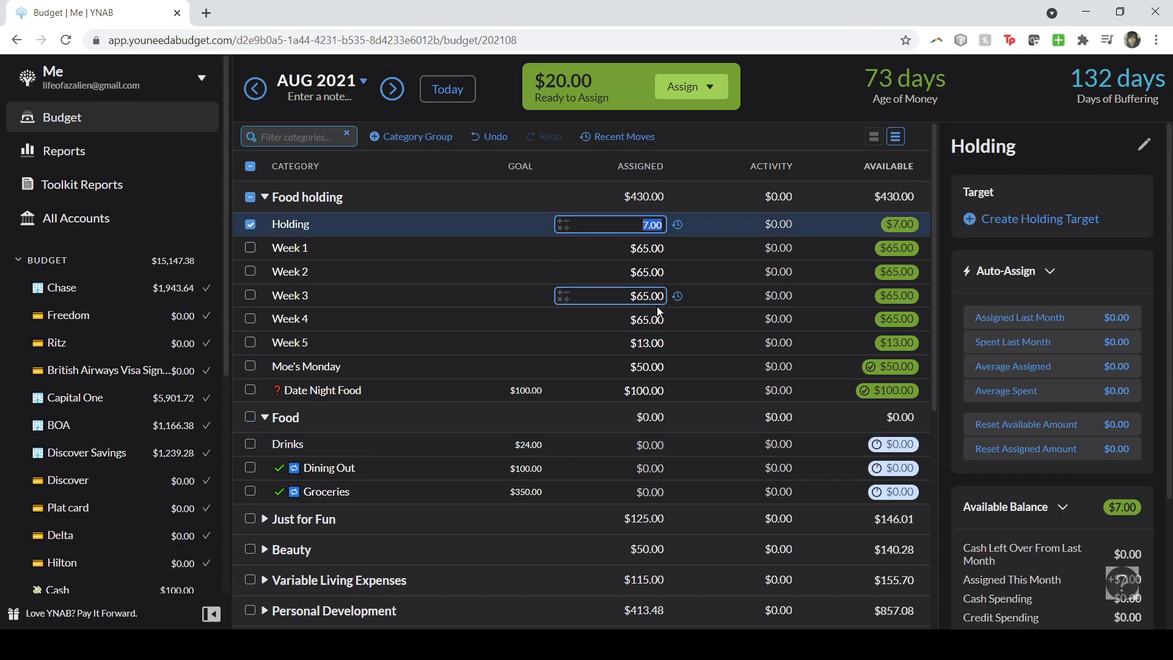
key(BackSpace)
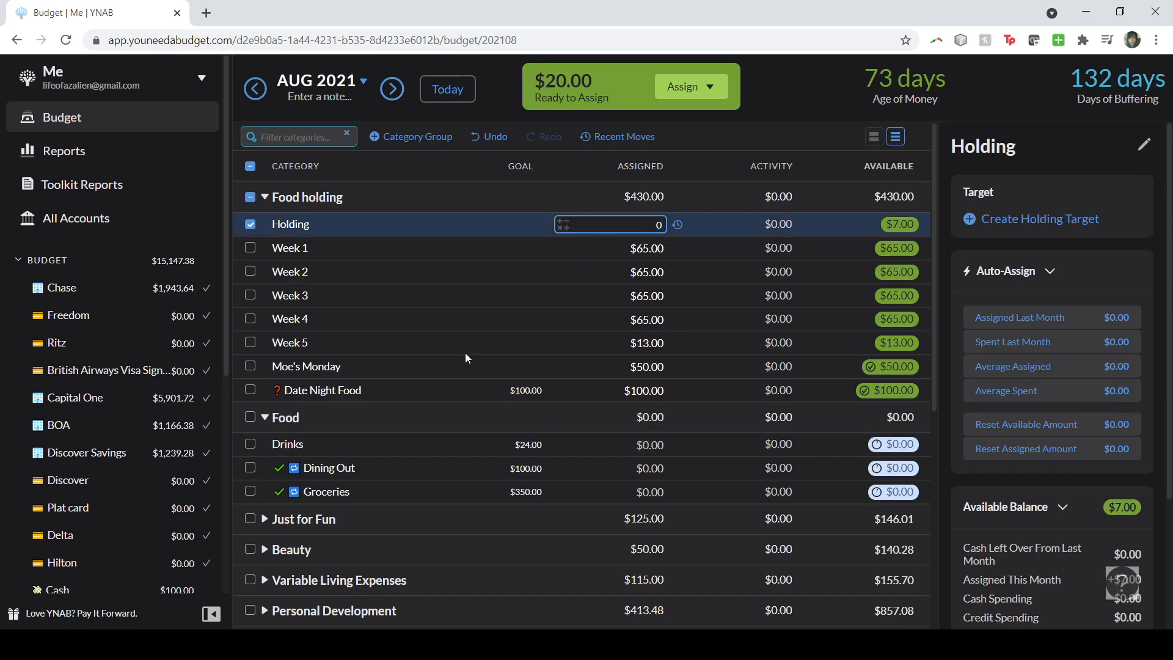
click(643, 444)
text(24)
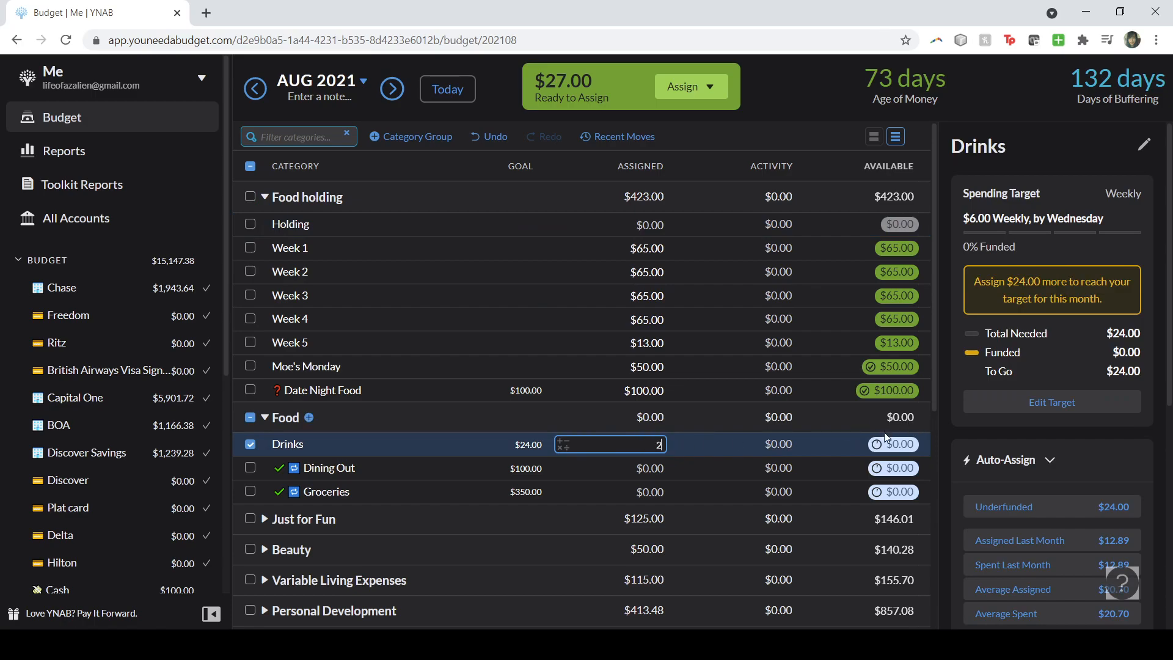
key(Return)
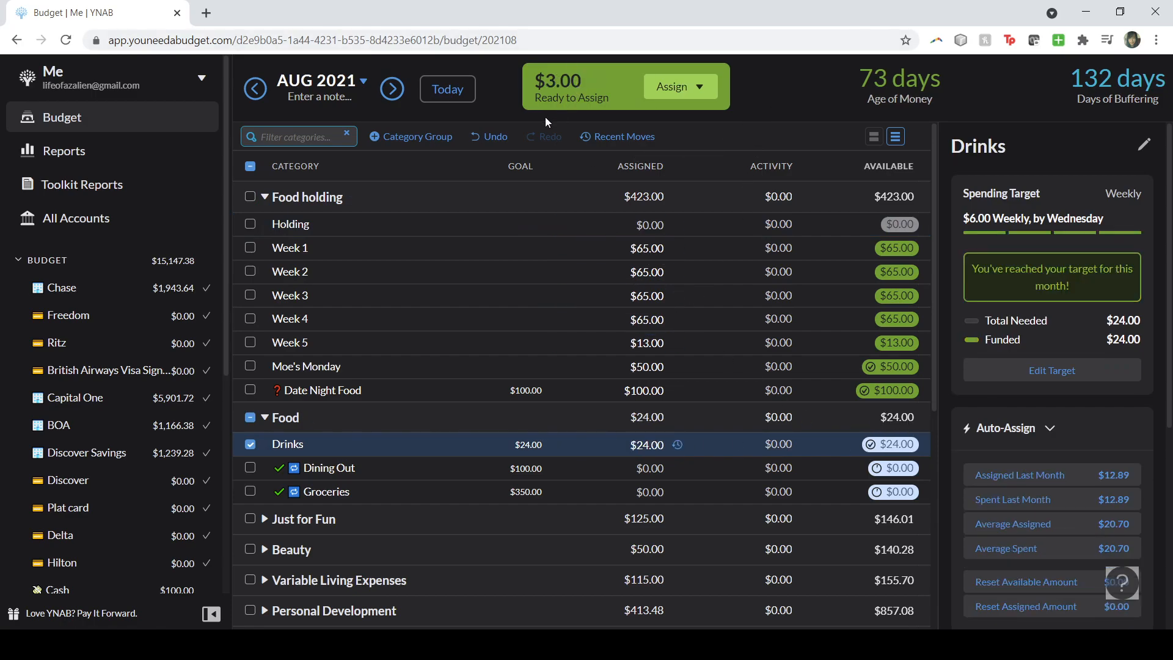
click(652, 342)
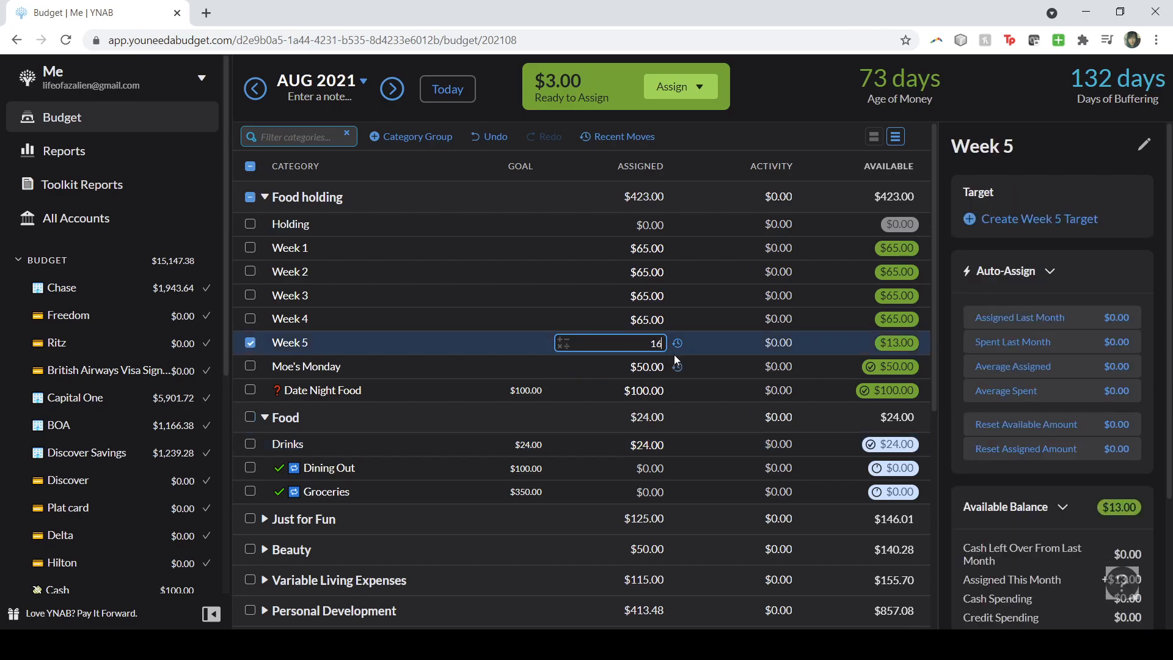
key(Return)
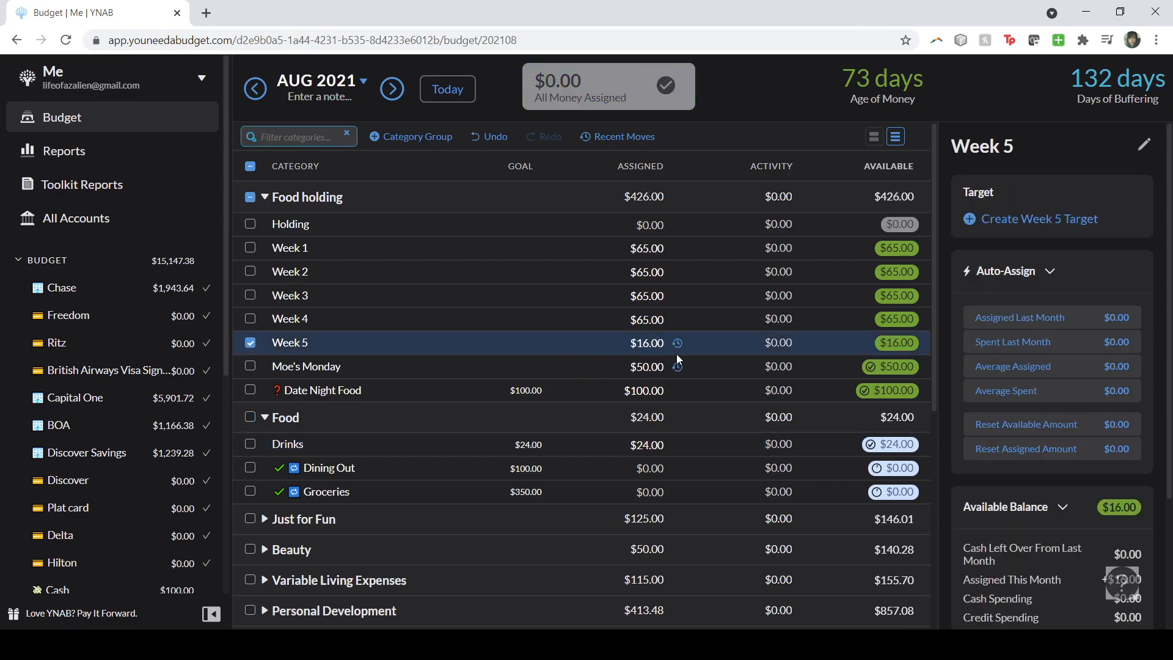
Step: Delete the Holding category from the Food holding group
click(250, 224)
click(251, 342)
click(291, 224)
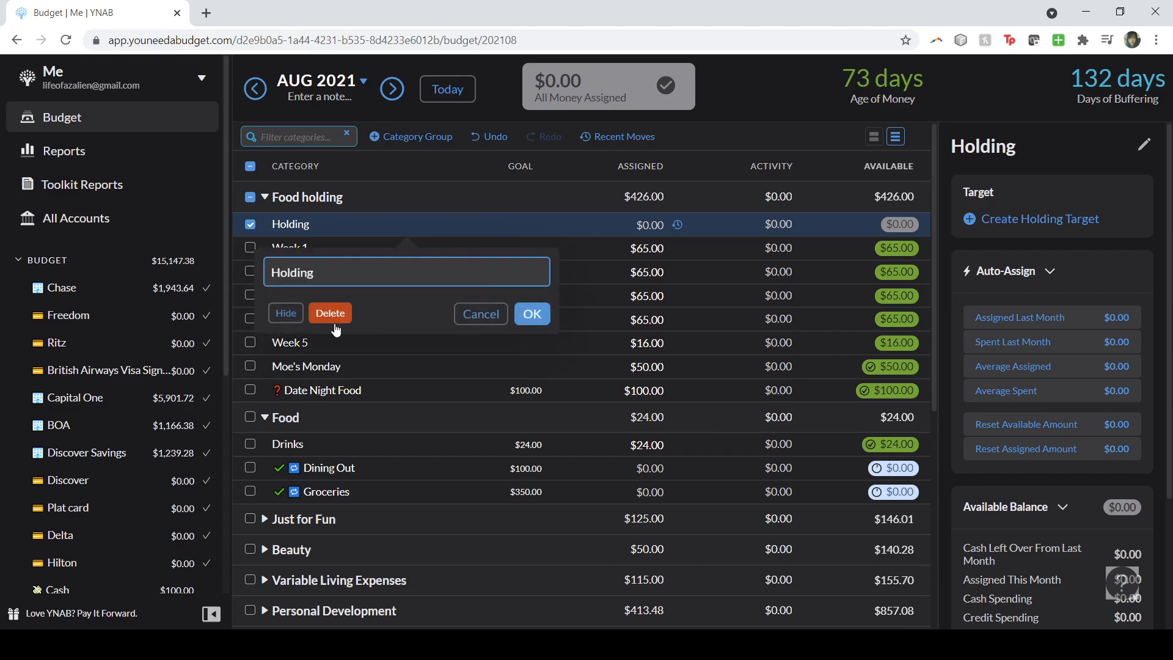
click(329, 314)
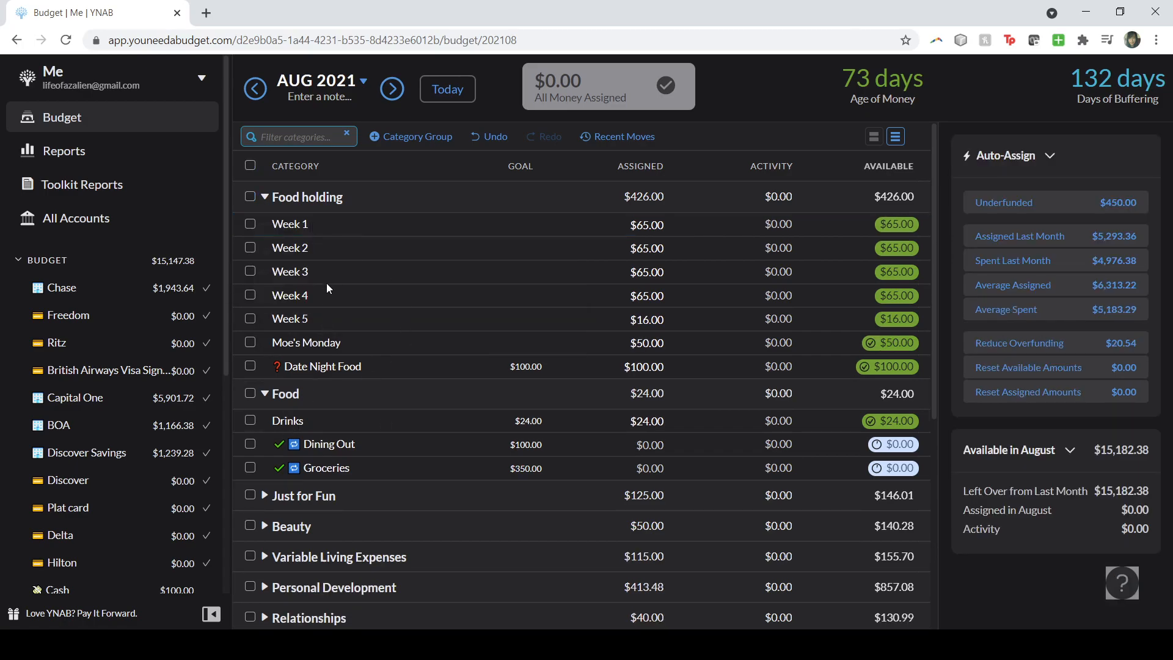
Step: Move the Date Night Food category out of Food holding into the Food group, directly above Drinks
drag(406, 364, 383, 428)
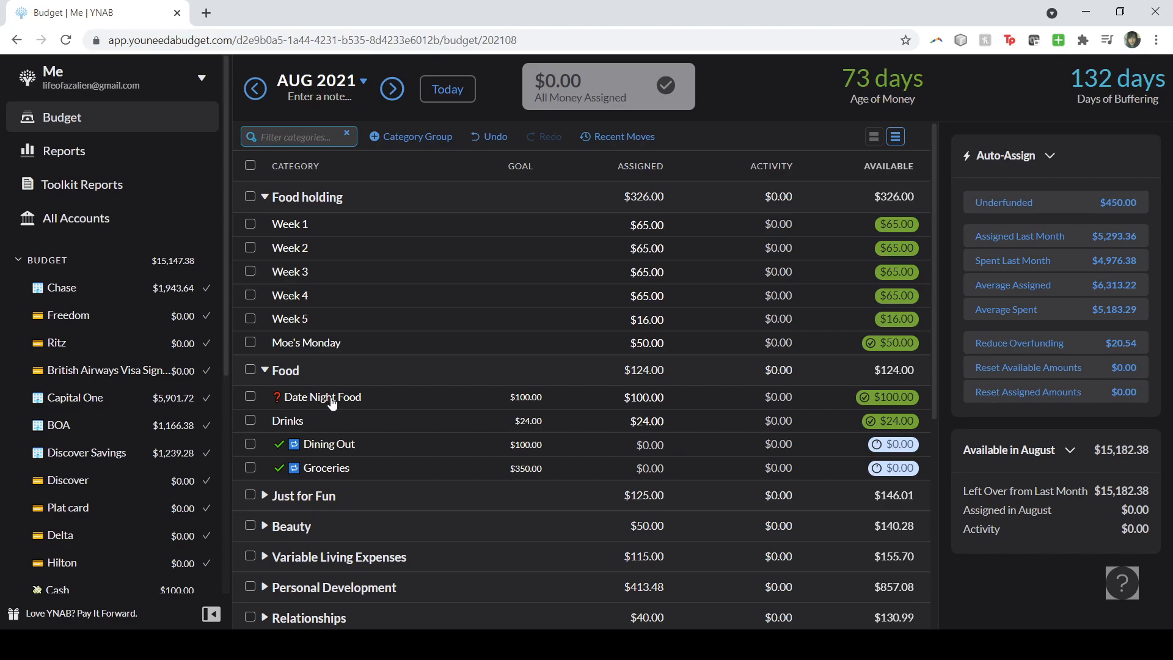
click(402, 138)
click(404, 219)
click(379, 399)
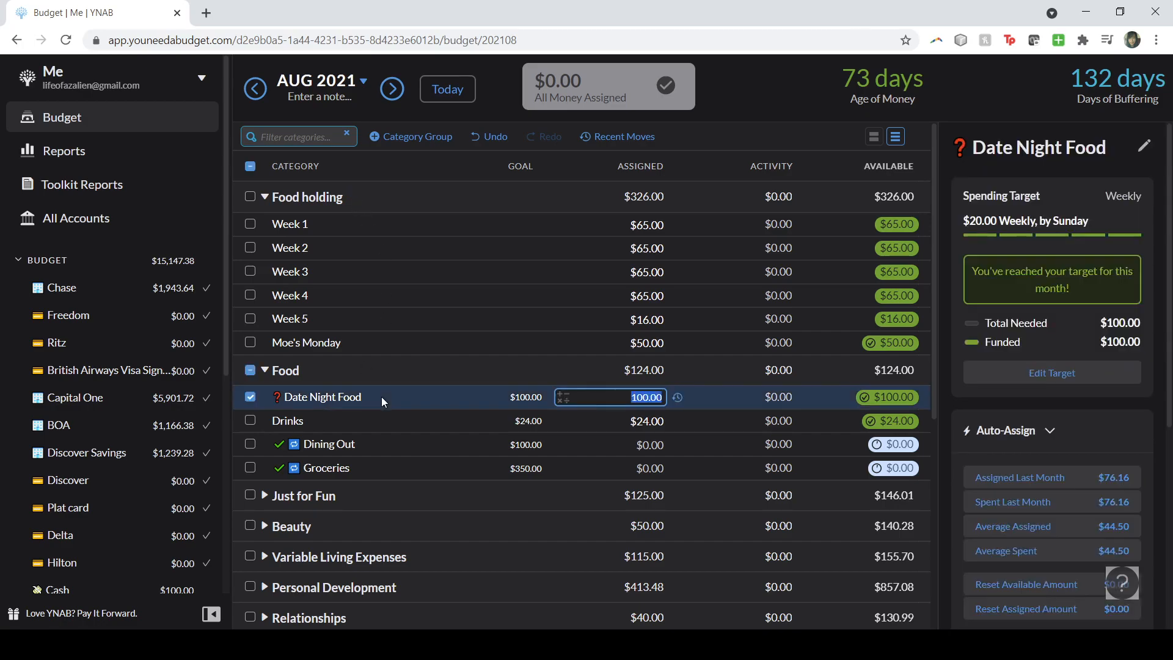
click(236, 396)
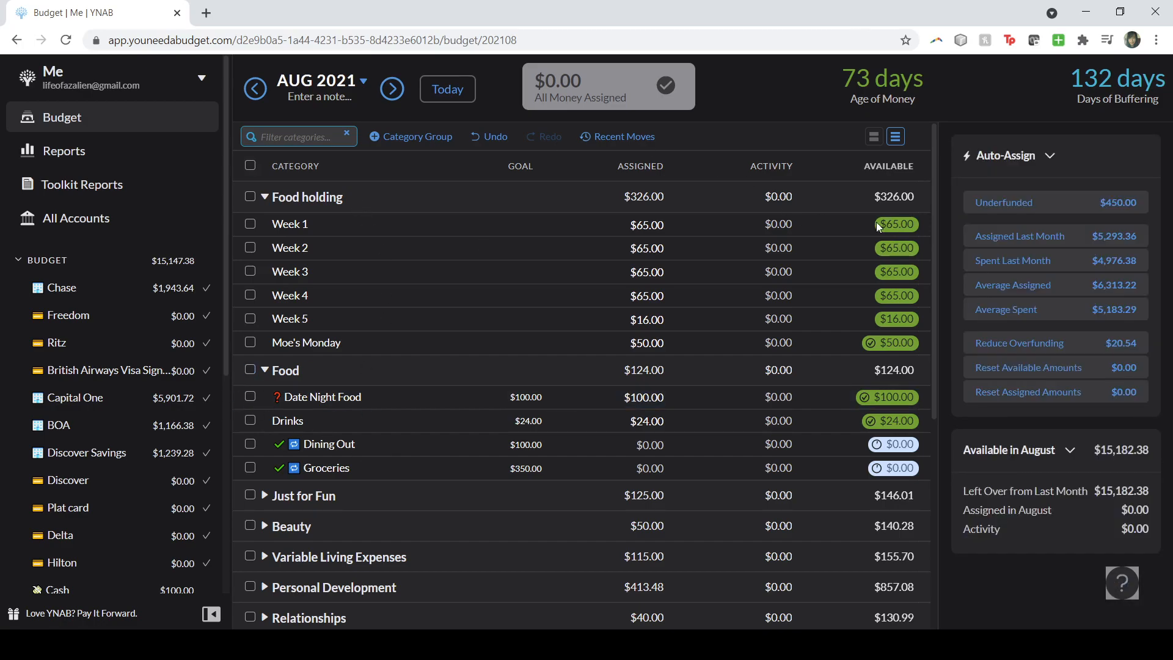
Step: Collapse the Food holding category group
click(557, 442)
key(Escape)
click(265, 197)
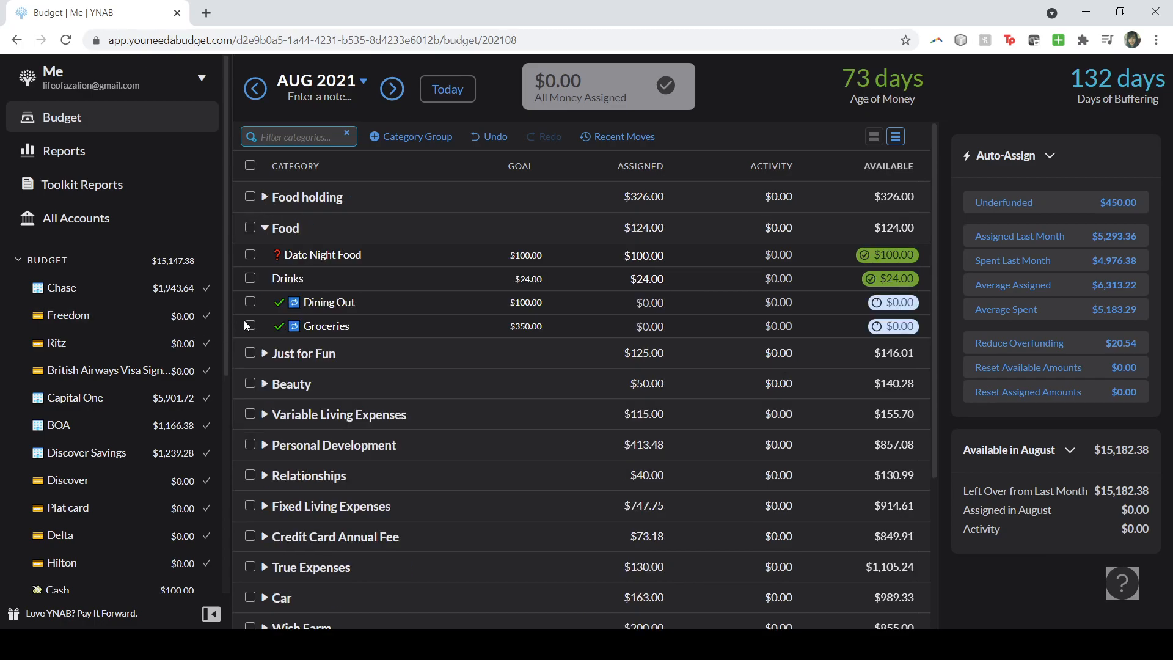
Step: Delete the monthly spending targets of the Dining Out and Groceries categories
click(250, 302)
click(251, 325)
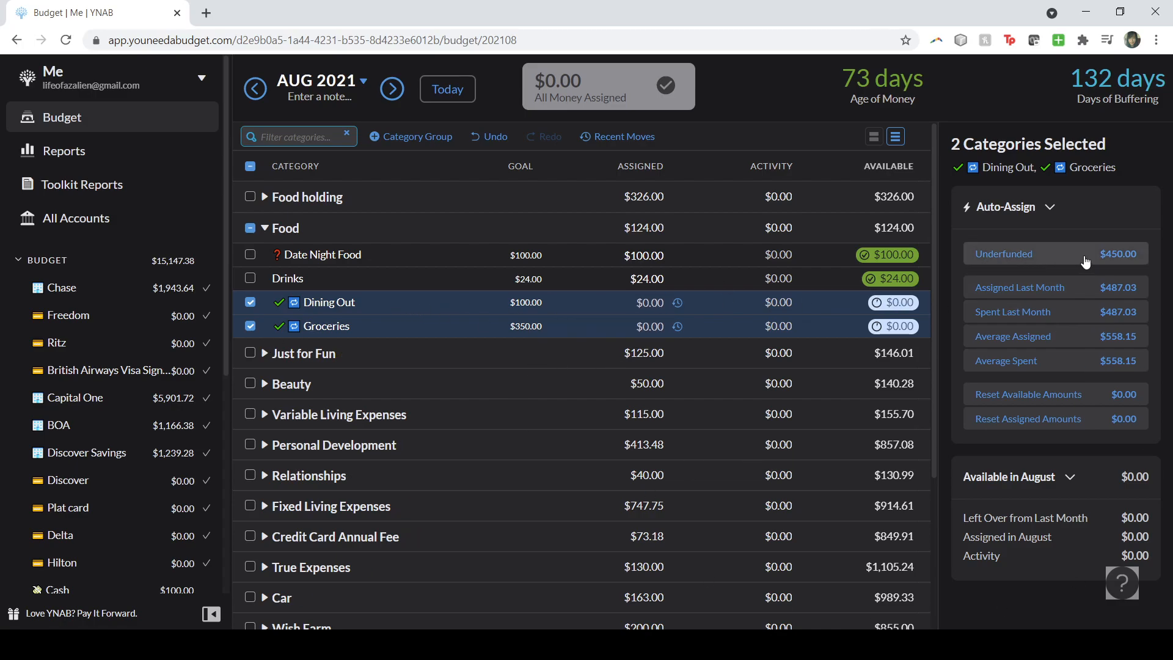
click(249, 326)
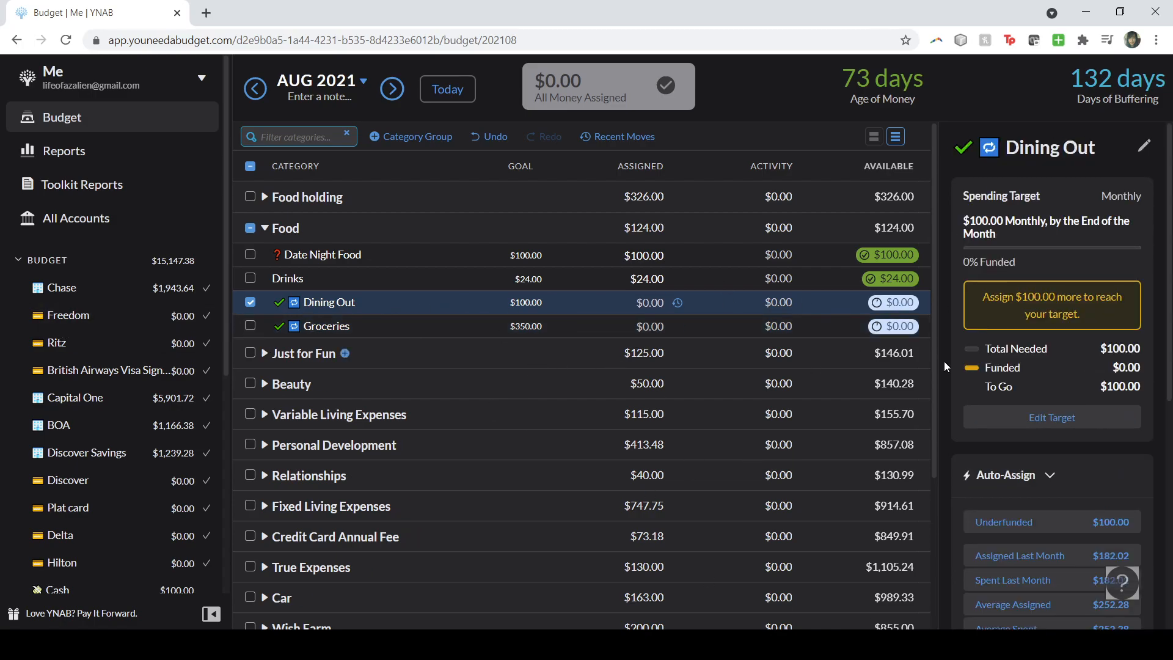
click(1050, 422)
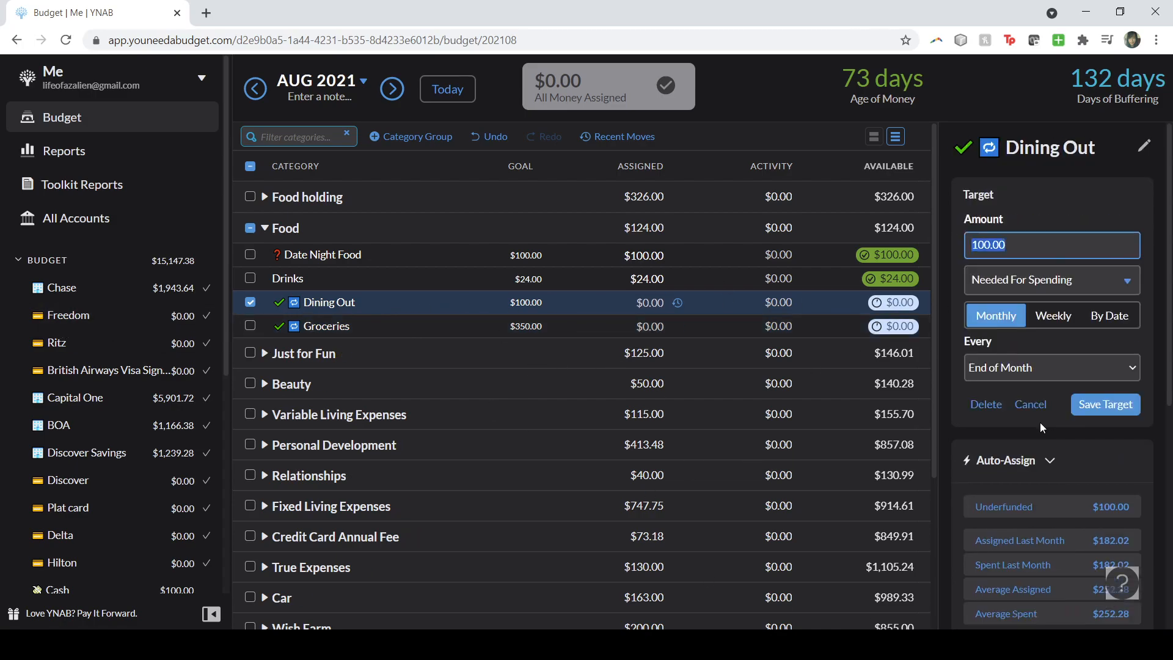
click(985, 405)
click(250, 302)
click(611, 325)
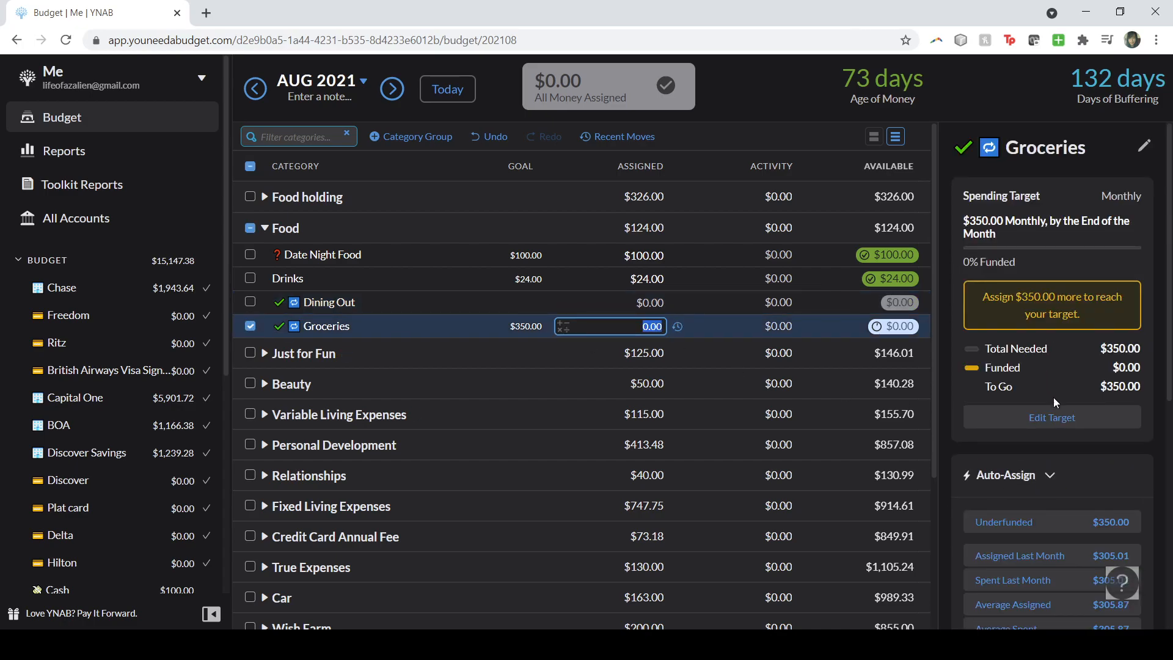
click(977, 418)
click(983, 404)
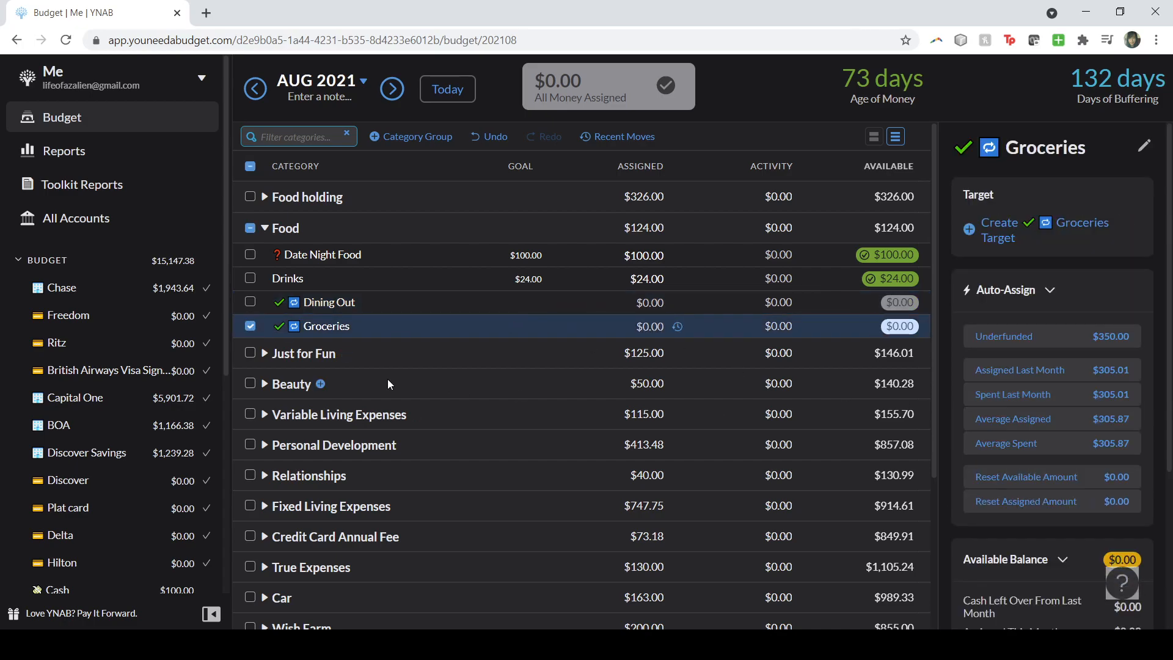
click(250, 326)
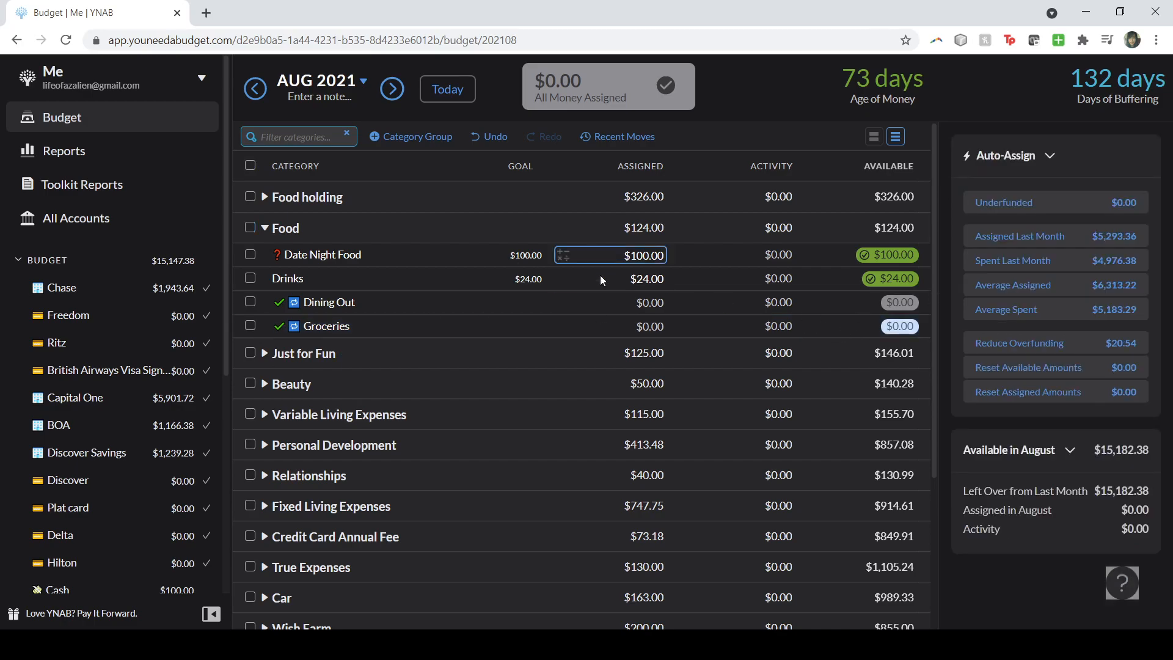
Step: Switch the category progress bars on and back off, and collapse the Food group
click(873, 136)
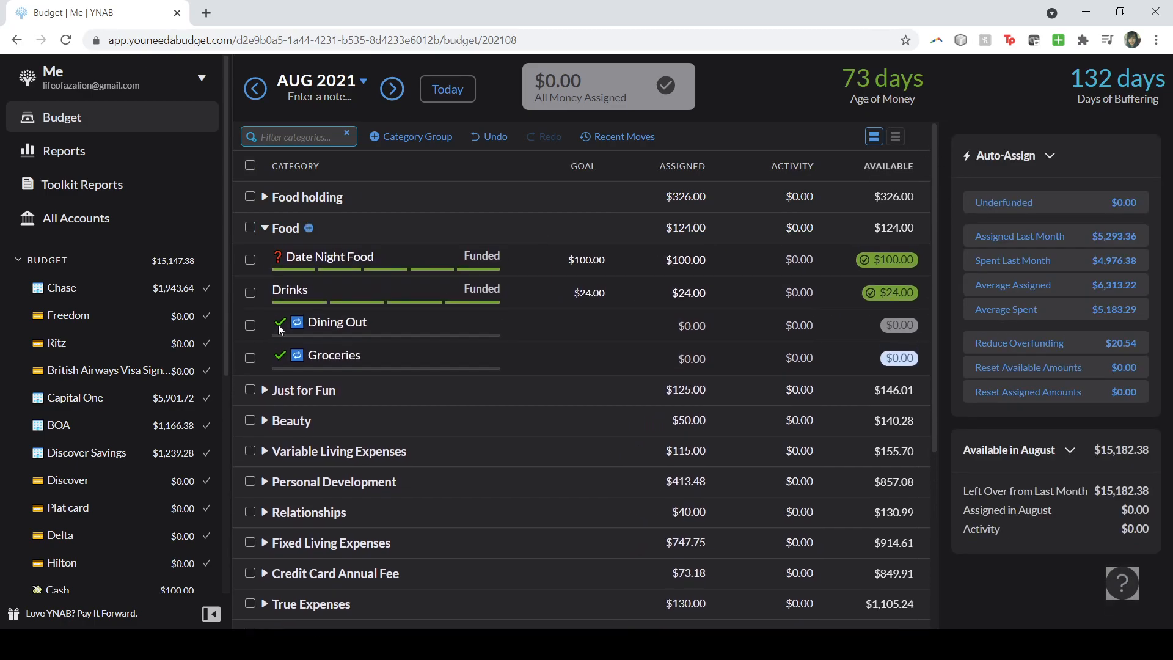
click(895, 136)
scroll(214, 337, down, 1)
click(264, 227)
Step: Move 30.95 from Next Month's Money in the Emergency Fund group to Inflow: Ready to Assign, and collapse the group
scroll(317, 330, down, 1)
scroll(318, 330, down, 1)
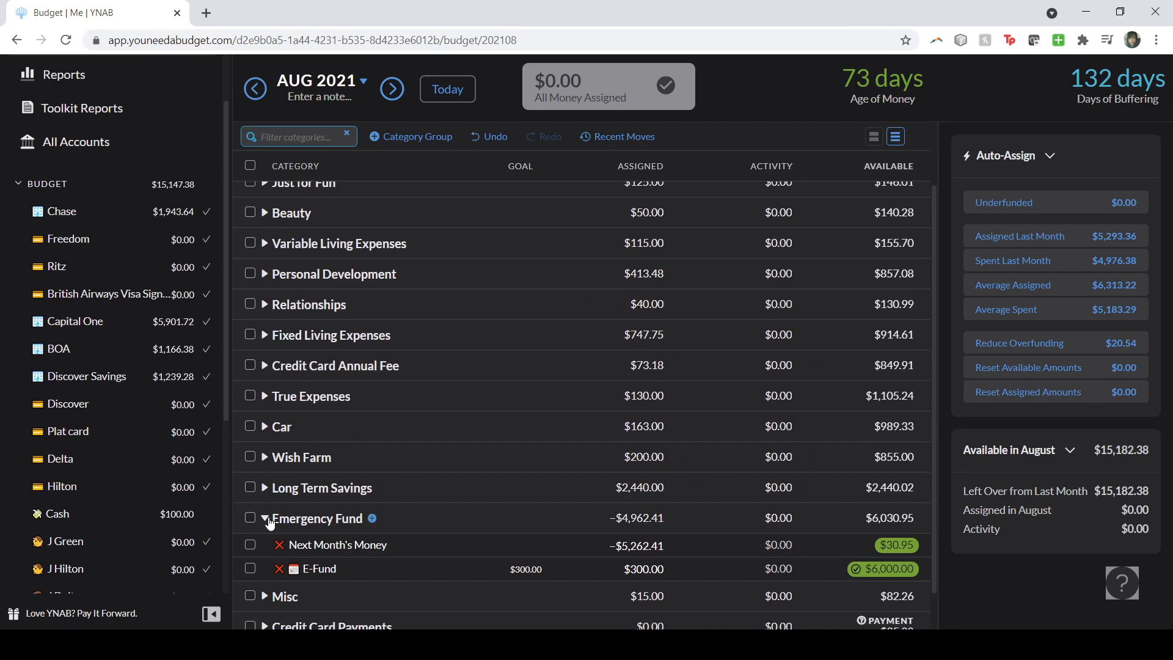
click(895, 545)
click(835, 455)
click(863, 275)
click(972, 502)
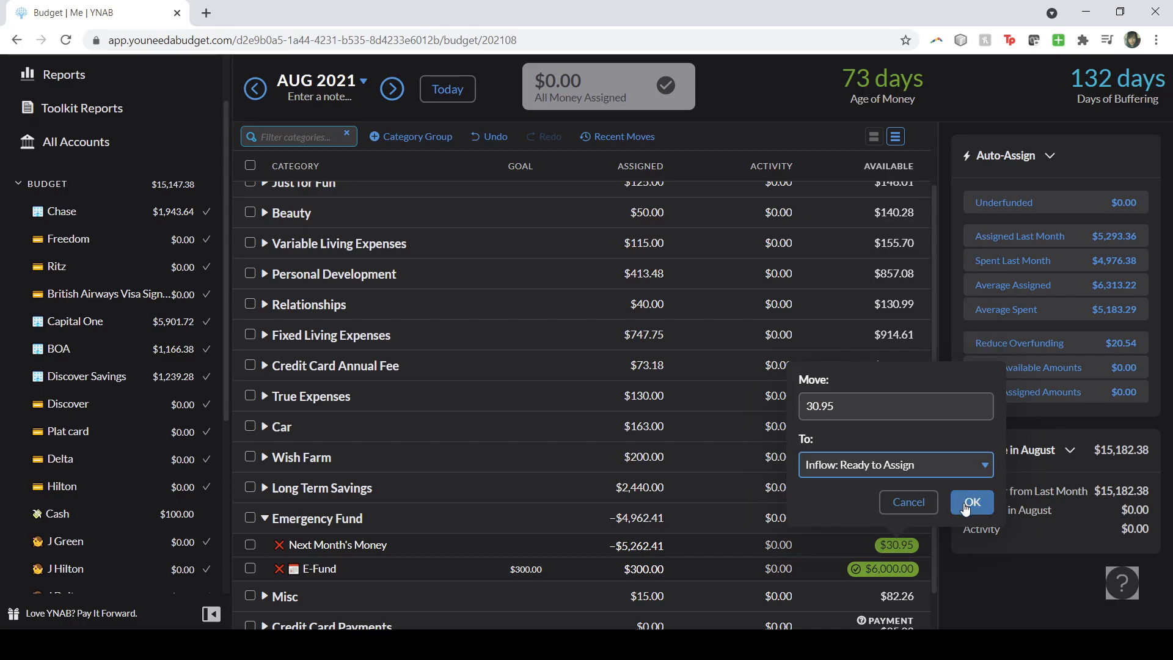
click(265, 519)
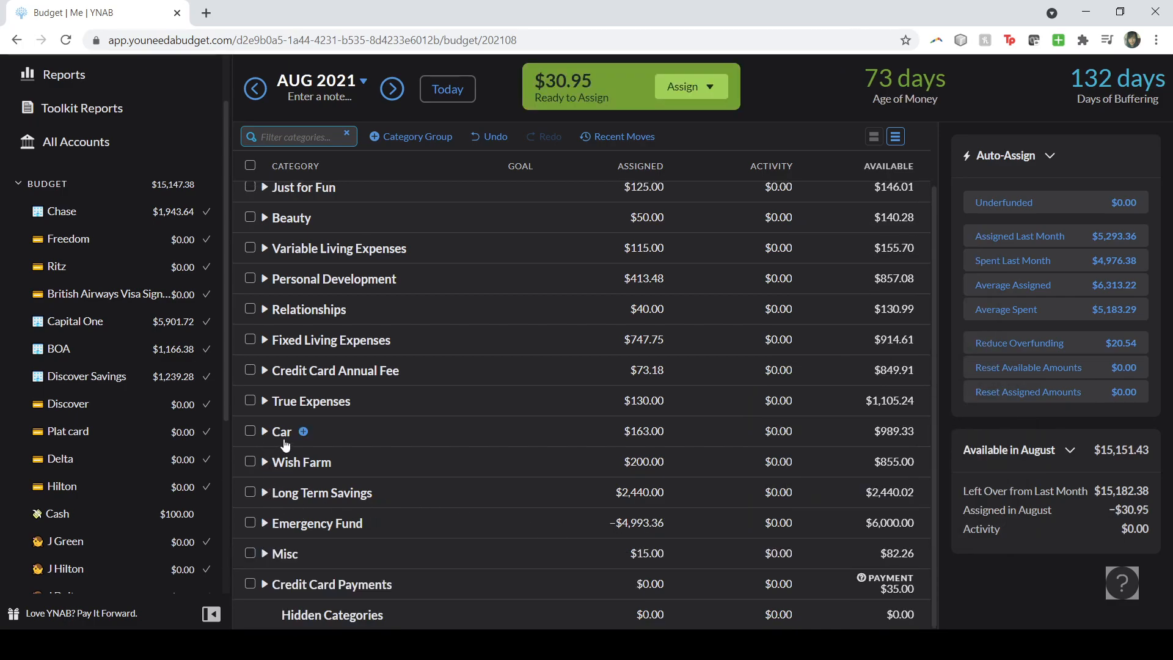
Step: Move 300.00 from Ritz Carlton in the Credit Card Annual Fee group to Inflow: Ready to Assign, and hide the Ritz Carlton category
click(268, 377)
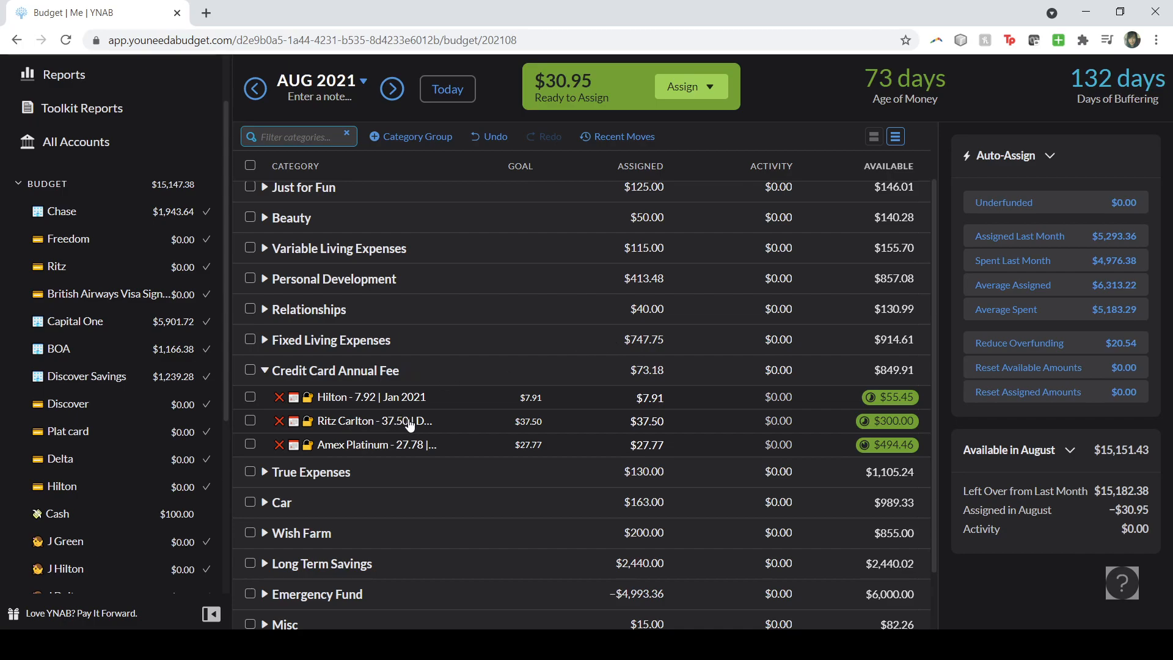
click(889, 422)
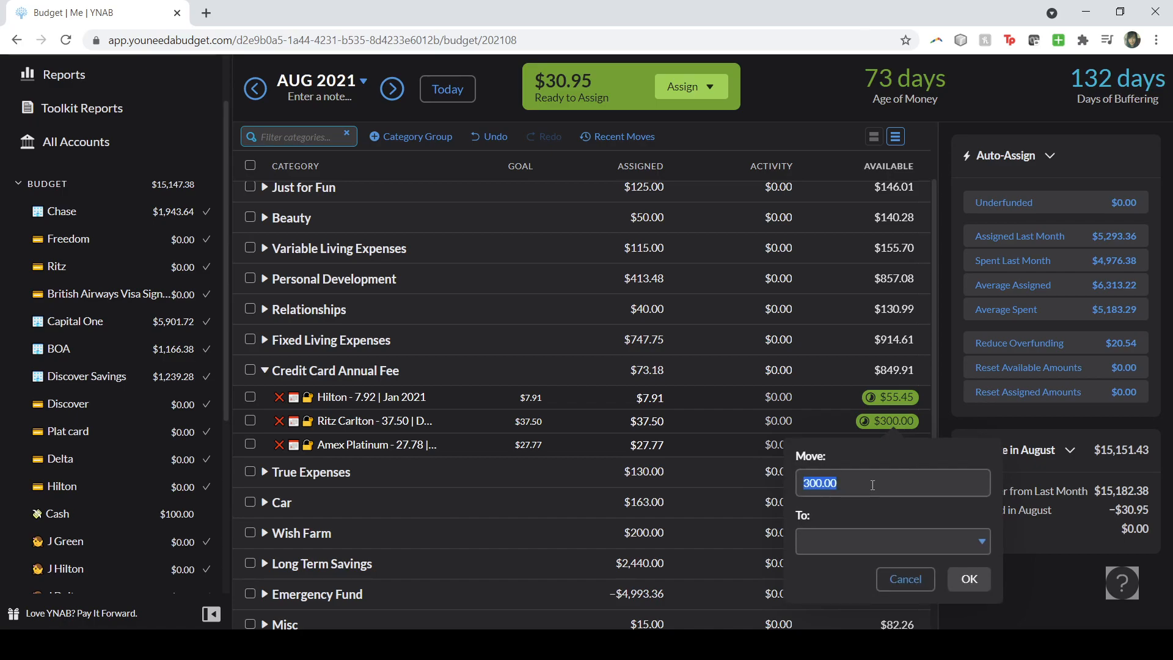
click(817, 552)
click(882, 290)
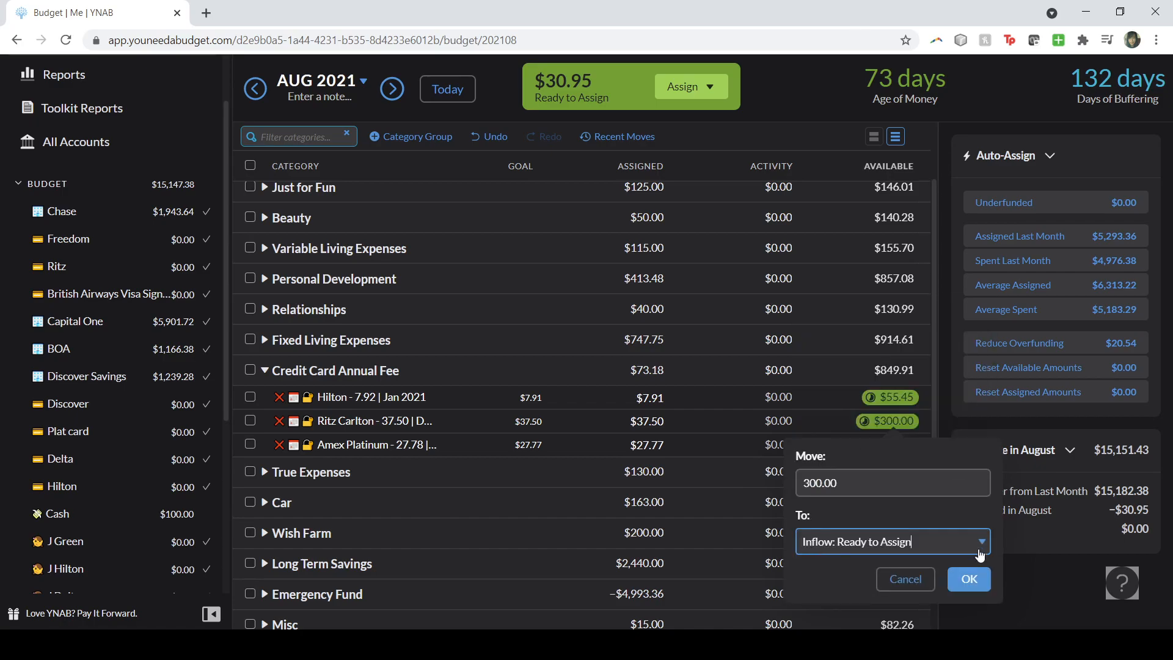
click(968, 579)
click(253, 421)
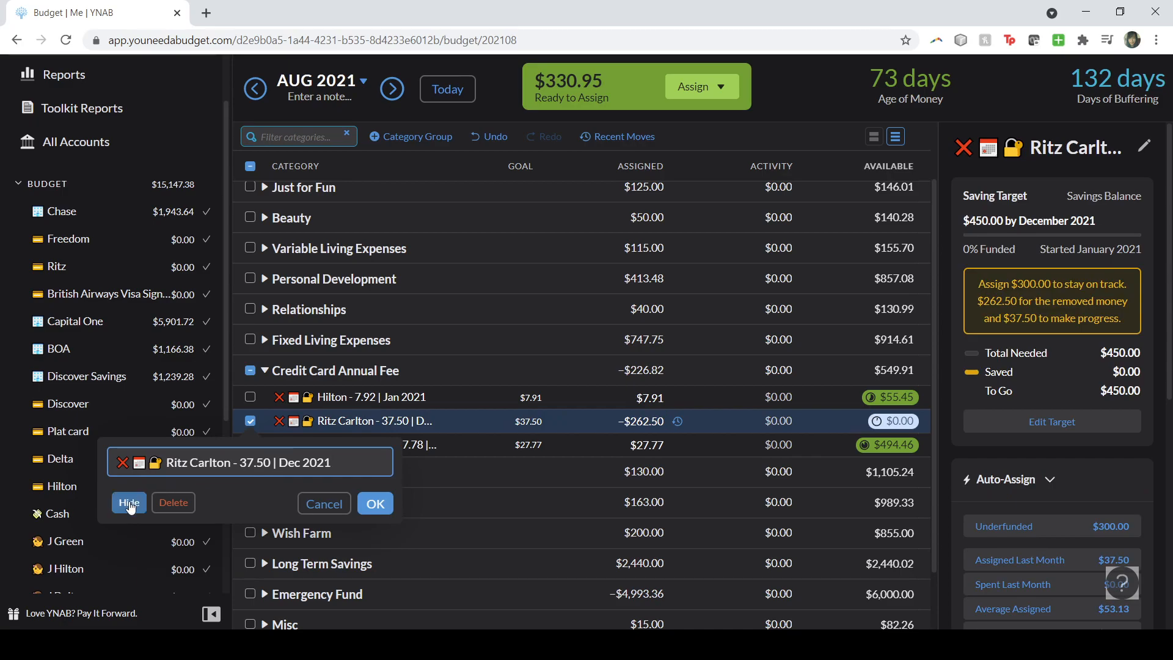
click(129, 505)
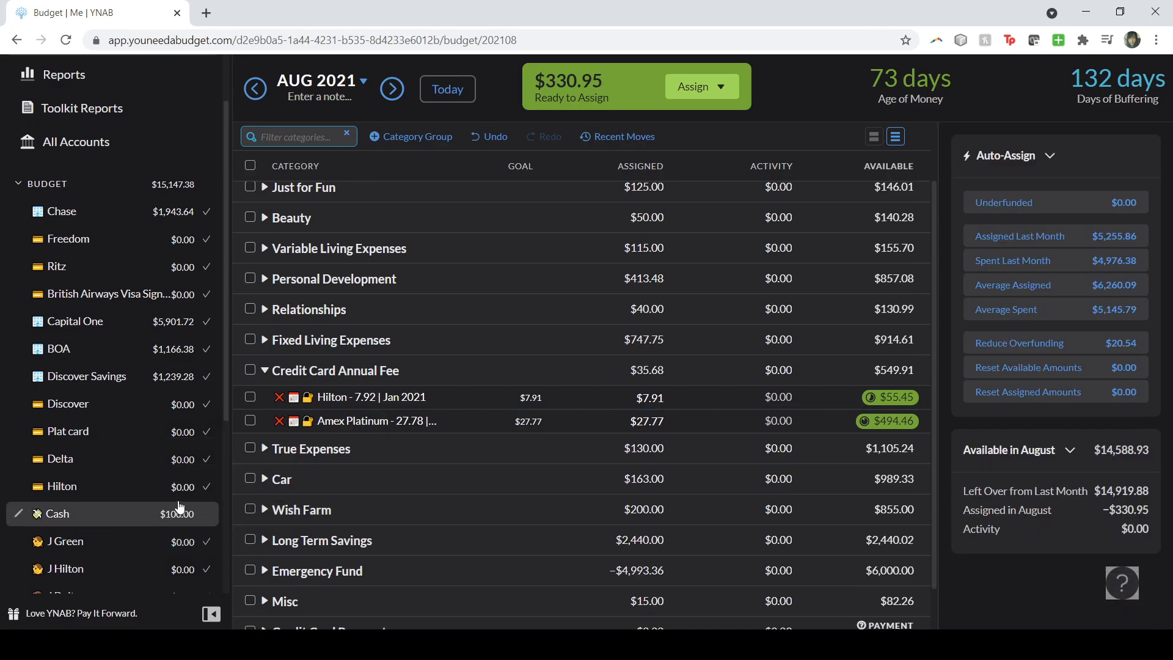
Step: Move 55.45 from the Hilton annual fee category to Inflow: Ready to Assign
click(460, 400)
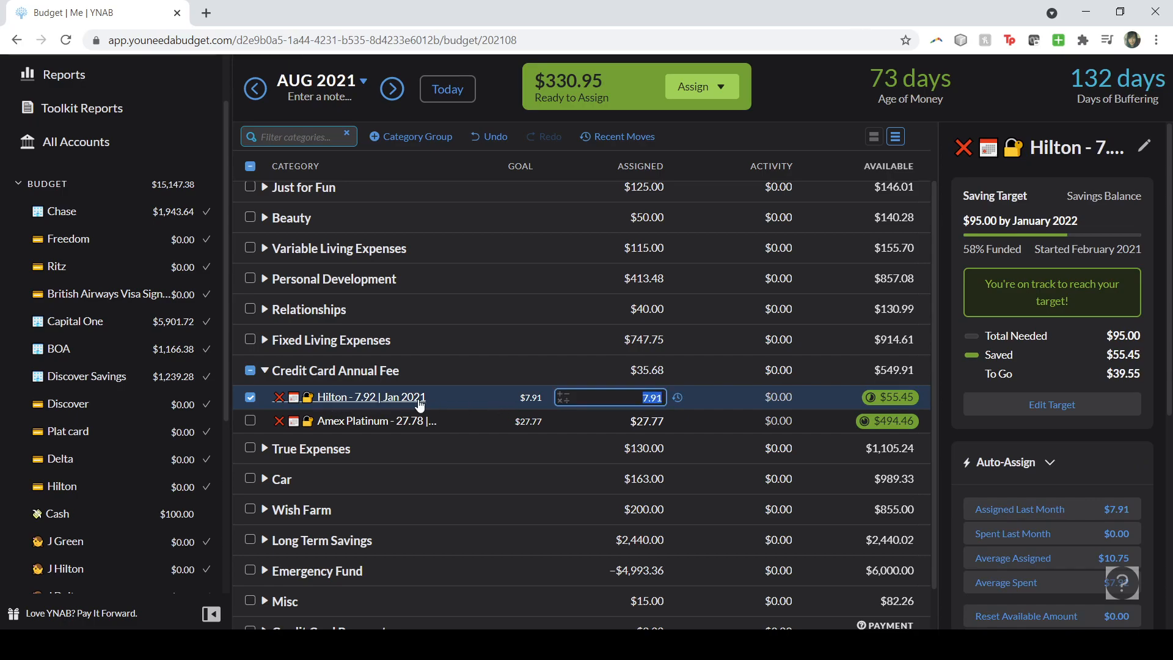
click(250, 398)
click(249, 398)
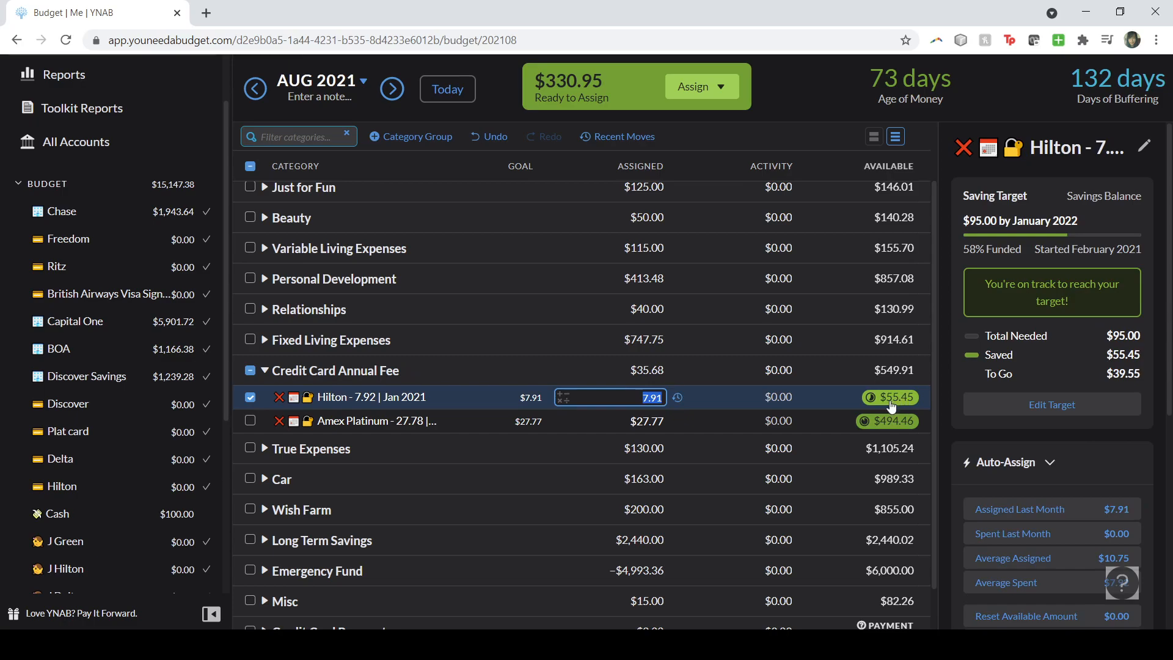
click(251, 398)
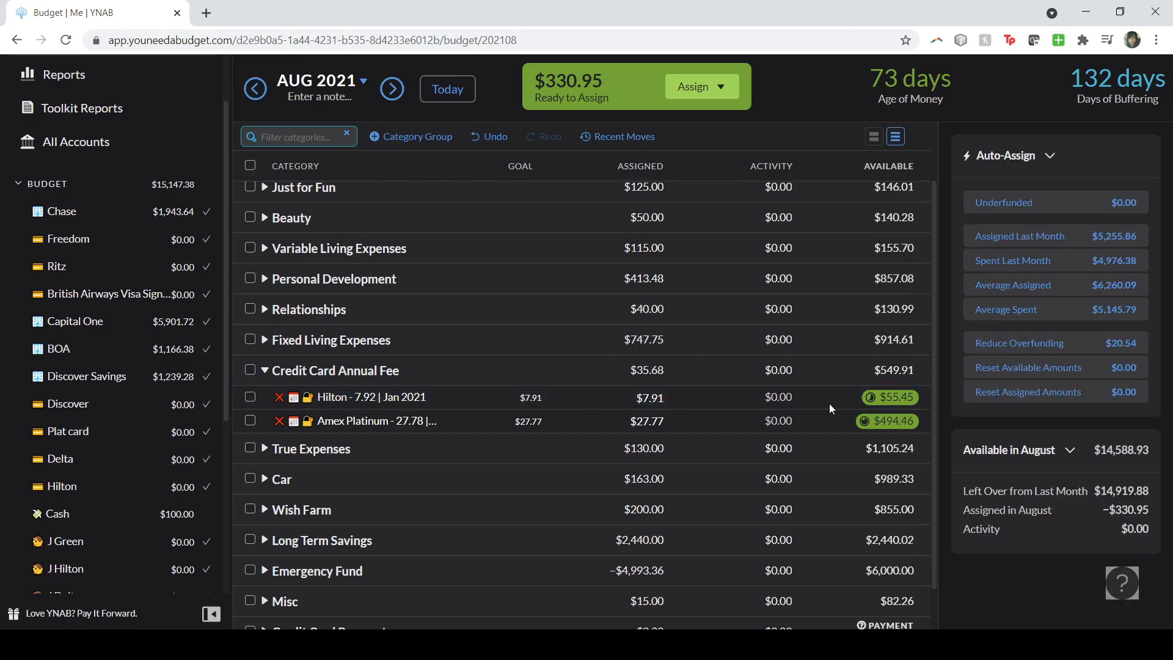
click(888, 397)
key(Tab)
click(888, 263)
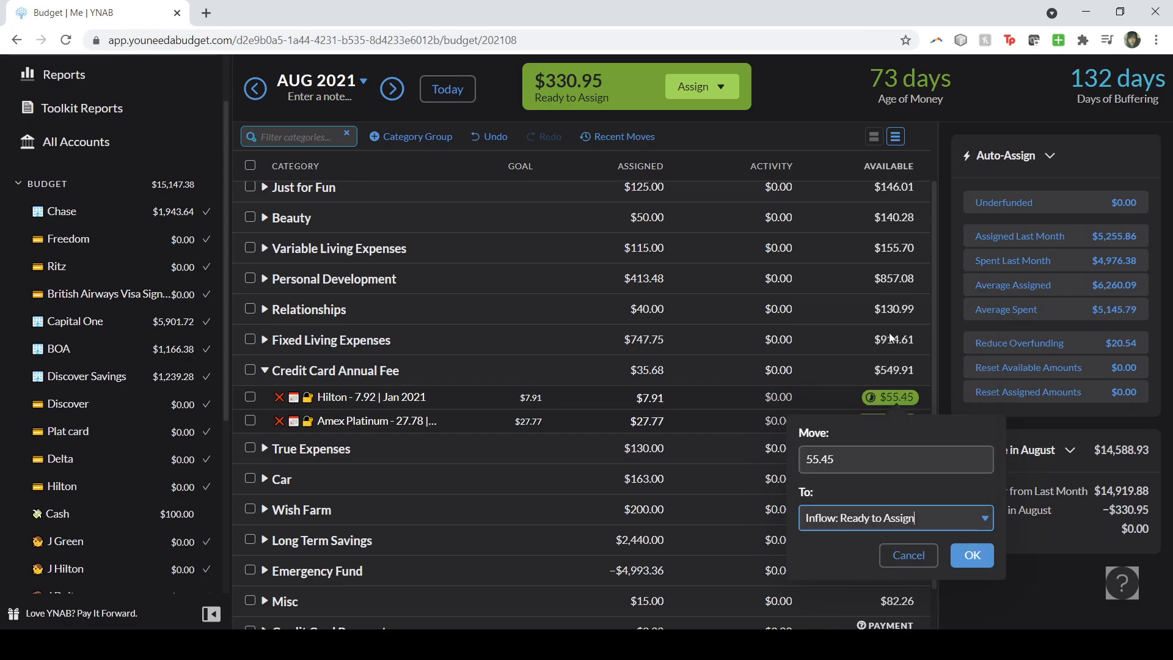
click(972, 555)
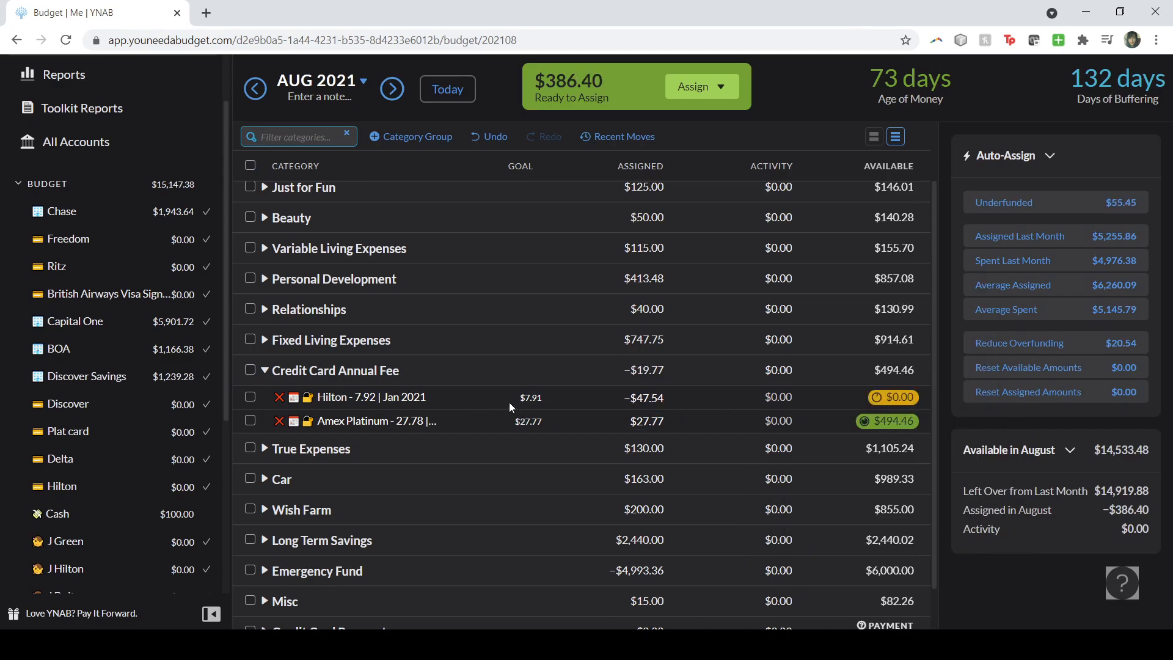
Step: Delete the savings target of the Hilton annual fee category and hide the category
click(523, 397)
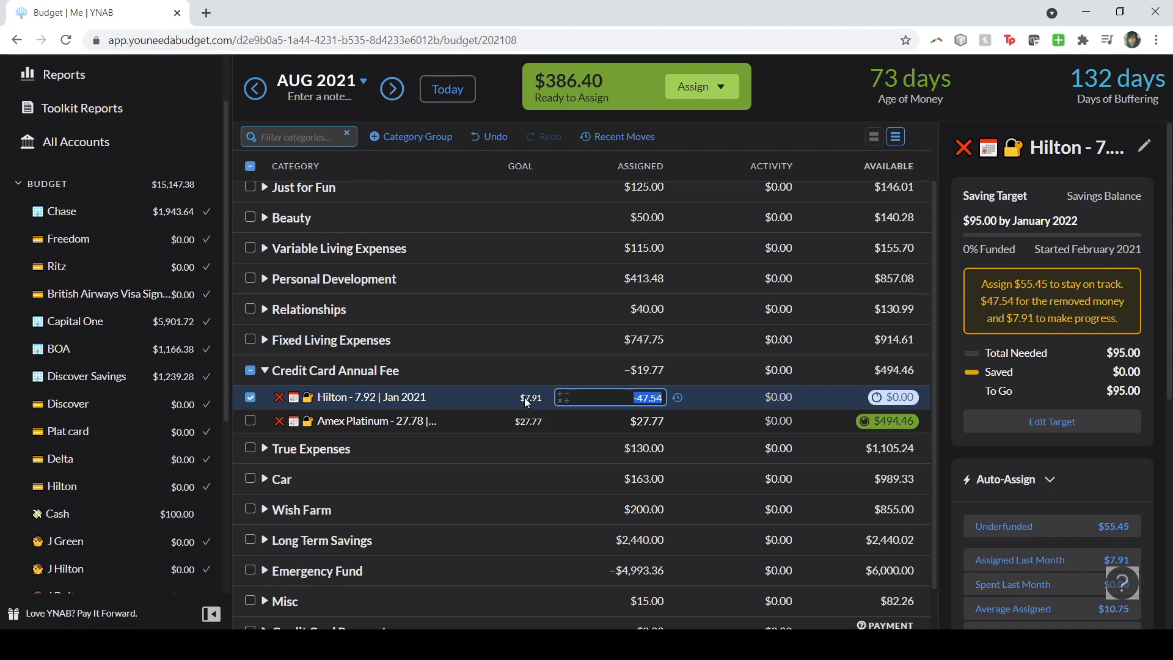
click(1037, 433)
click(986, 376)
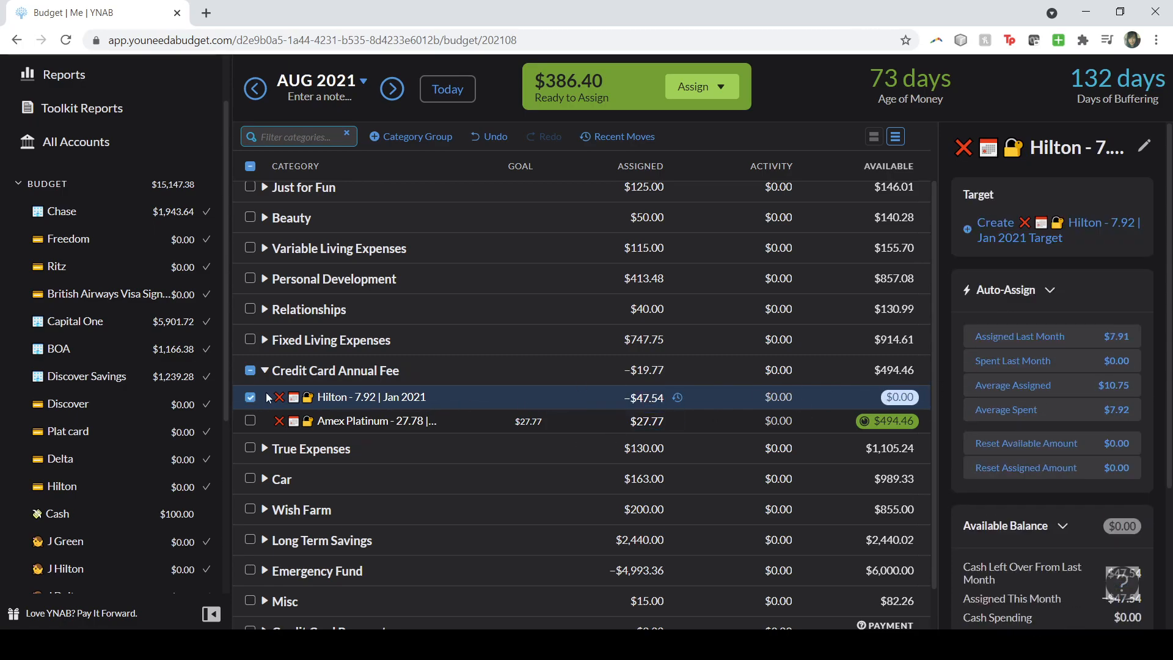
click(326, 403)
click(143, 485)
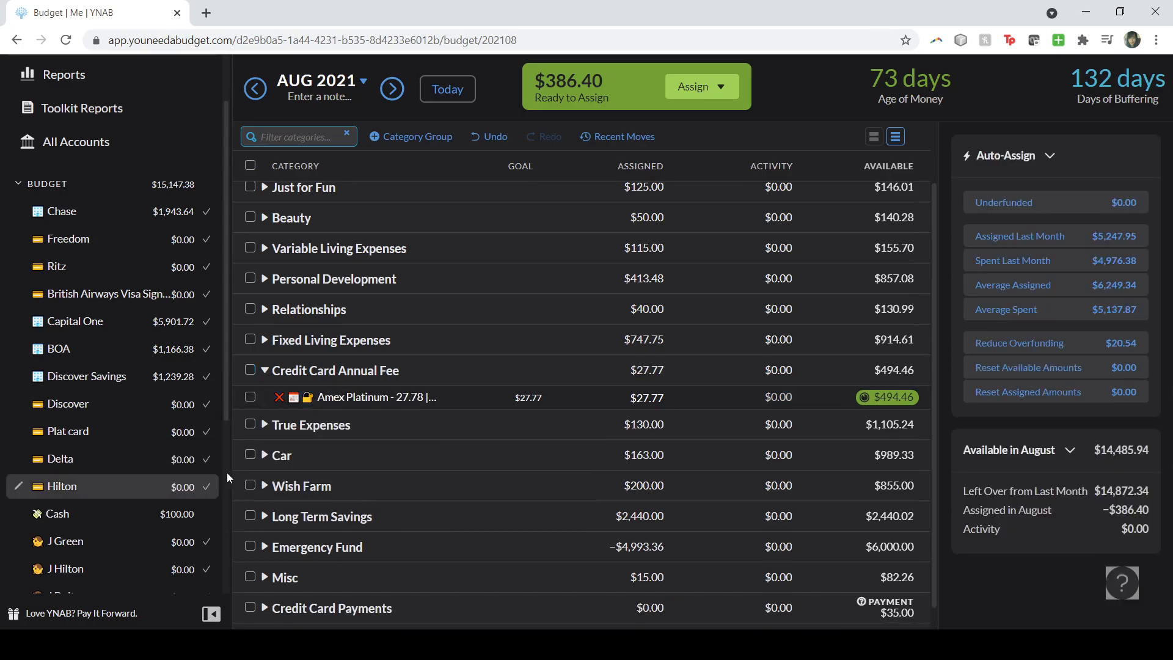
Step: Unhide the Ritz Carlton category from the hidden categories
click(306, 616)
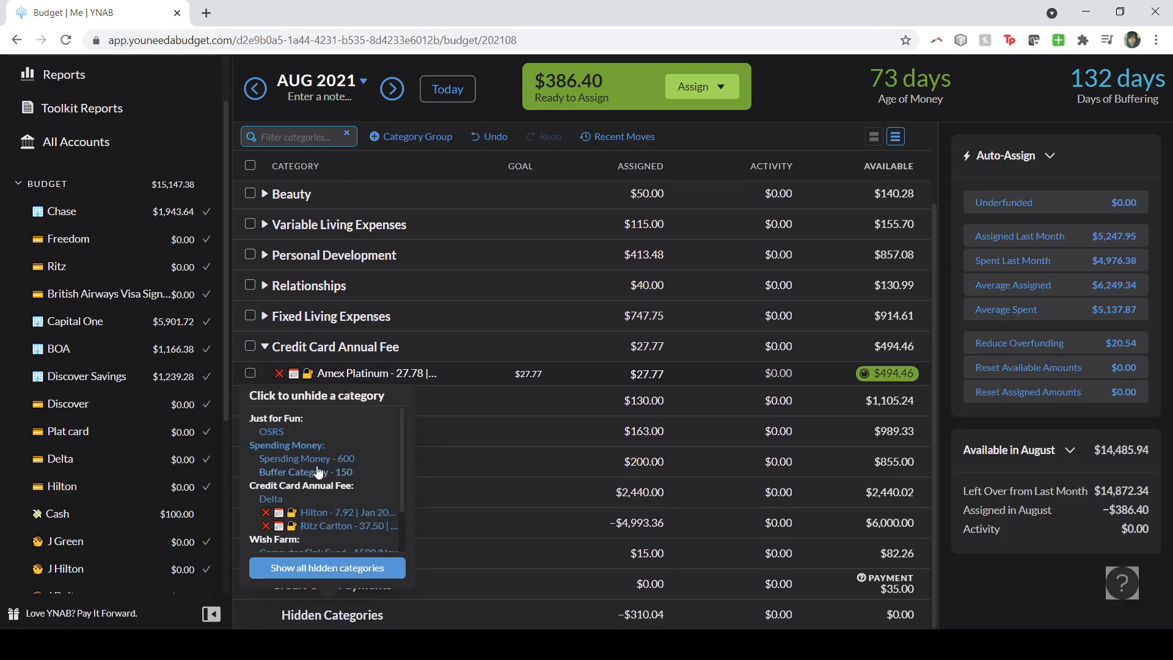
scroll(324, 468, down, 1)
click(329, 469)
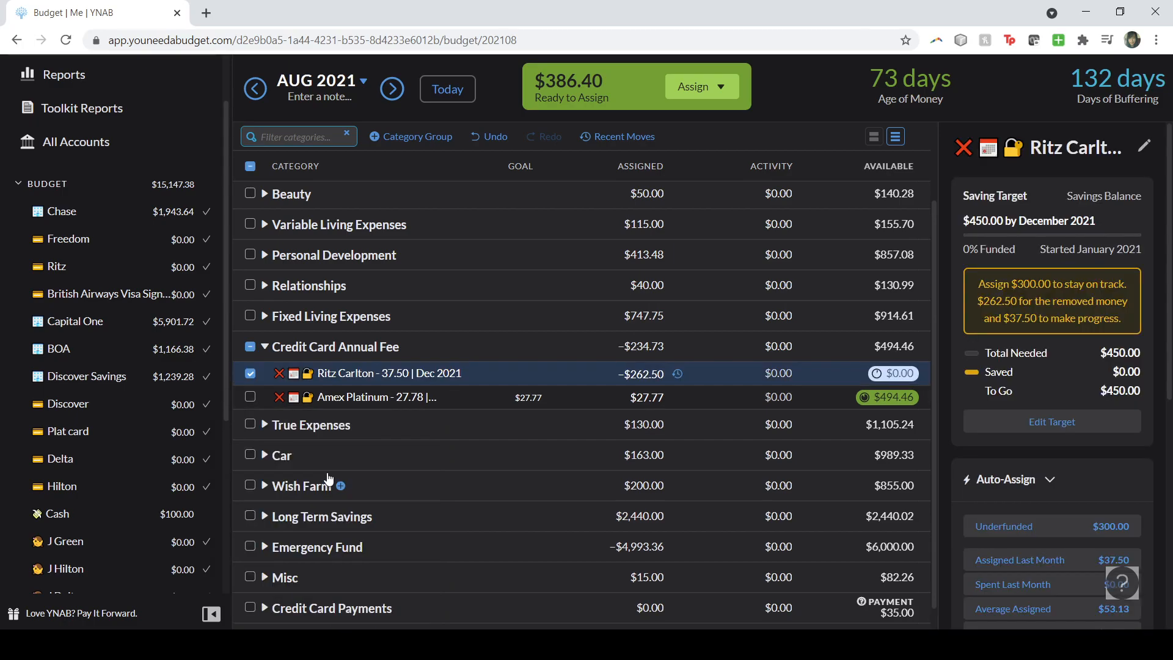
Step: Delete the Ritz Carlton category's savings target and hide the category again
click(525, 373)
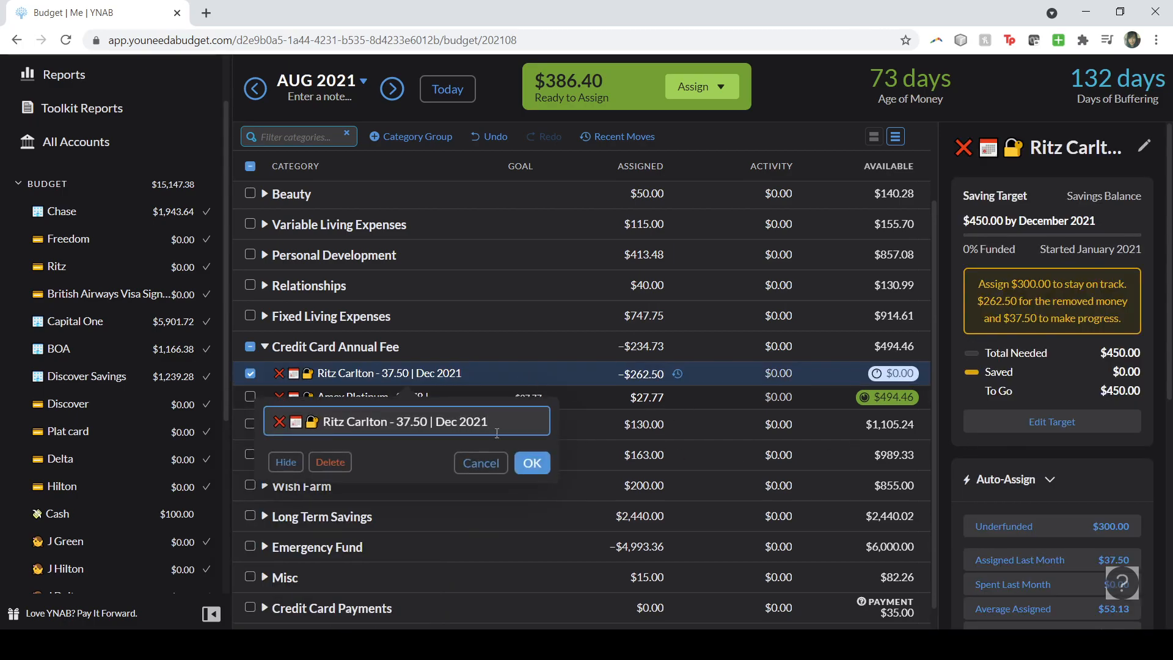
click(1087, 427)
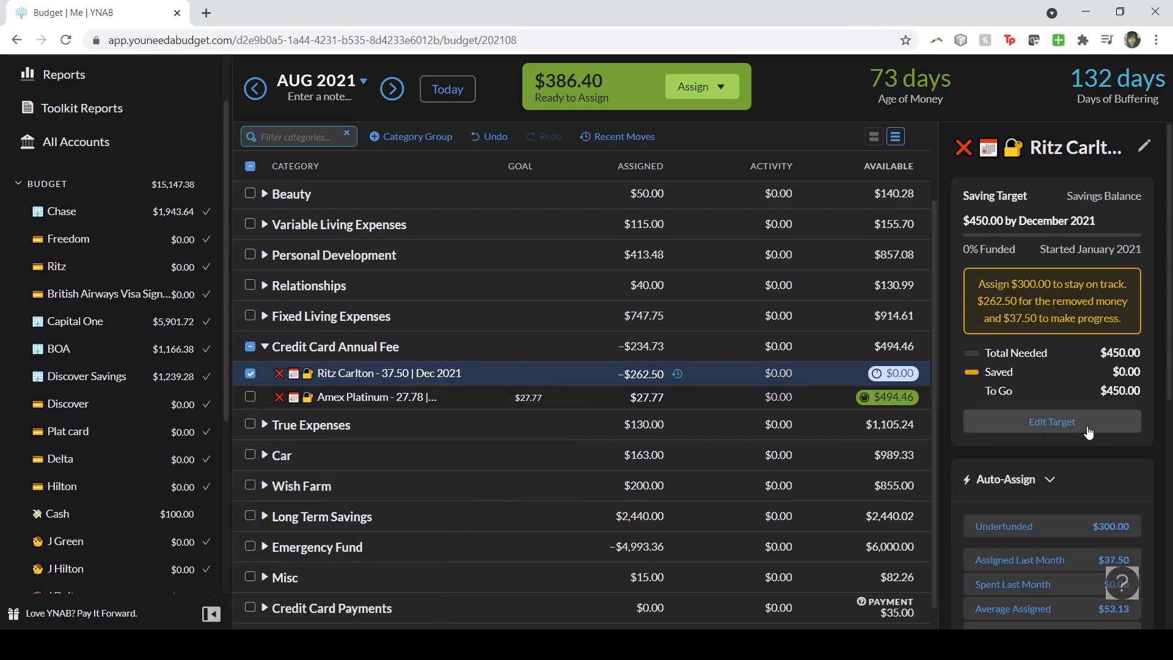
click(1002, 428)
click(984, 375)
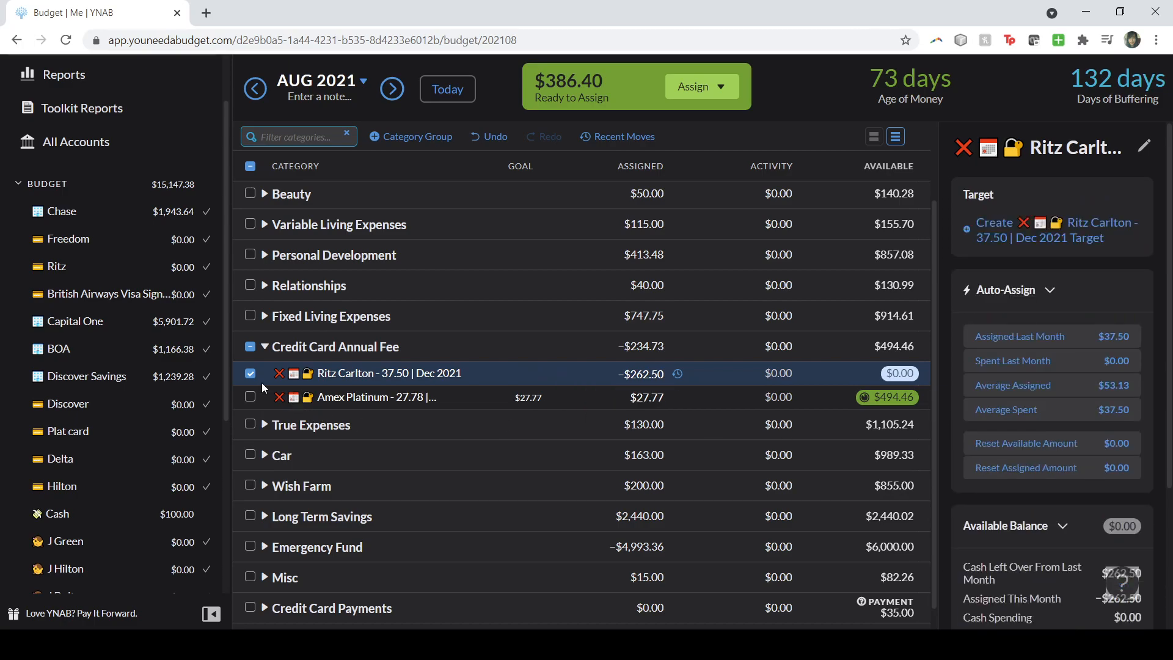
click(245, 374)
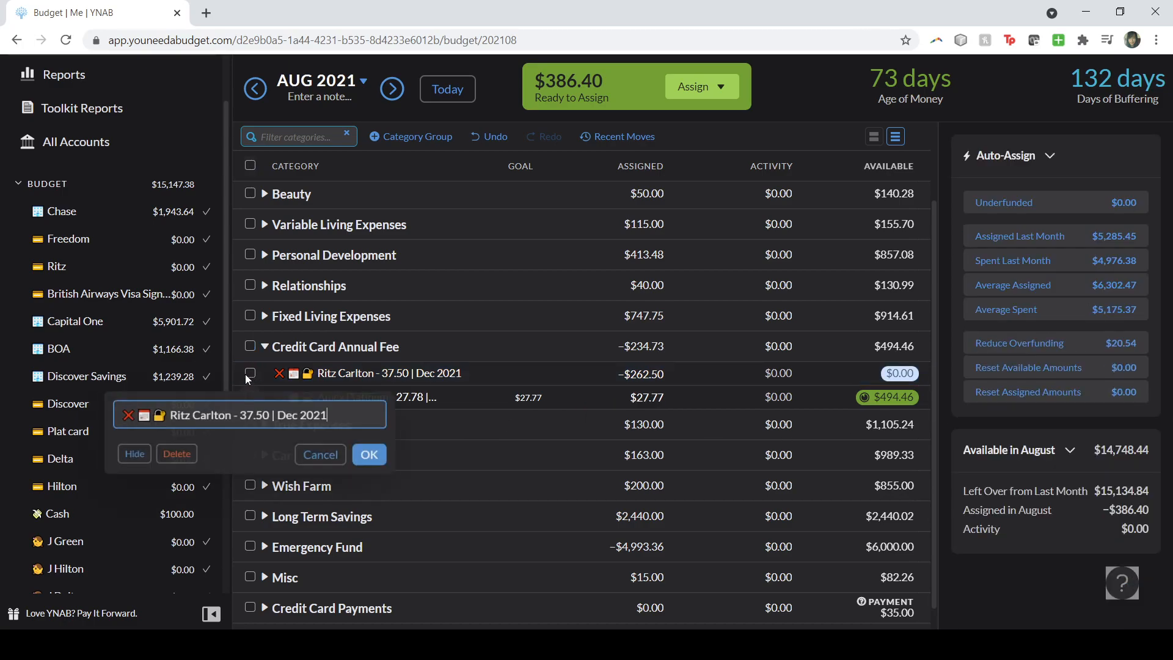
click(134, 455)
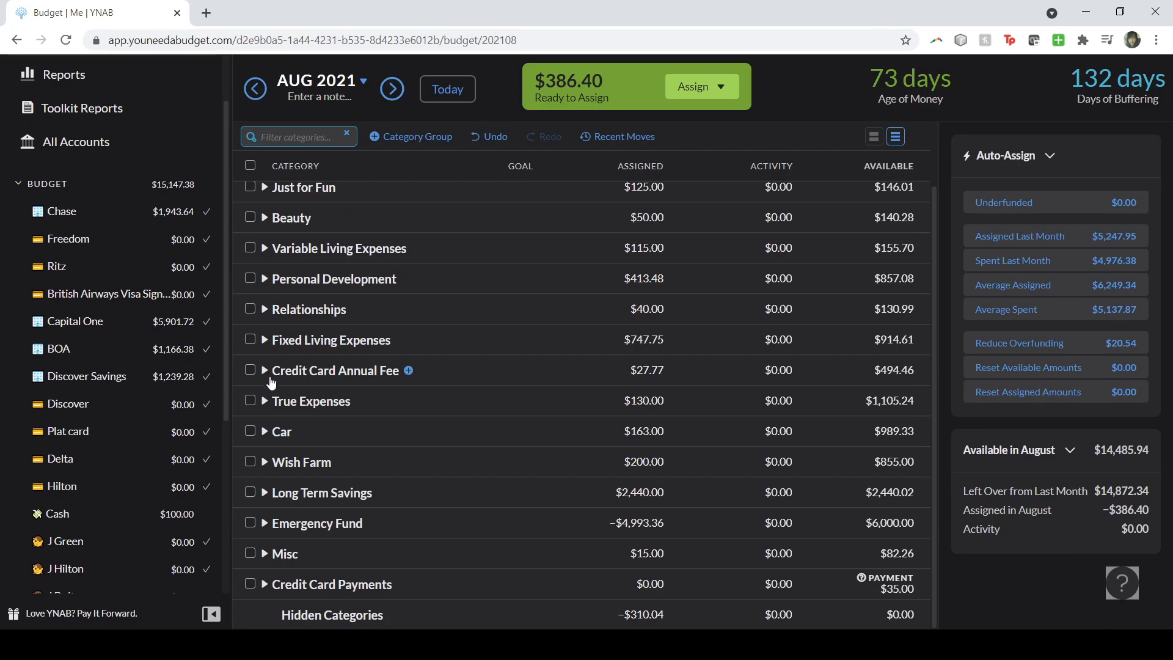
Step: Move the Amex Platinum category from Credit Card Annual Fee into the True Expenses group
scroll(449, 373, up, 2)
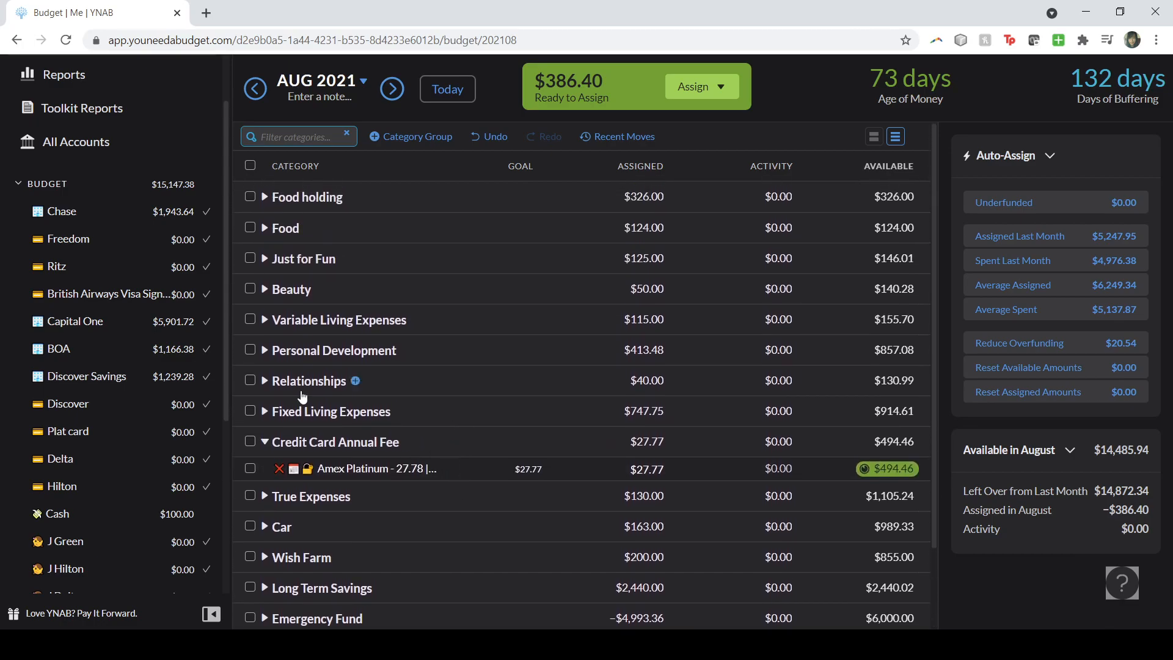
click(266, 411)
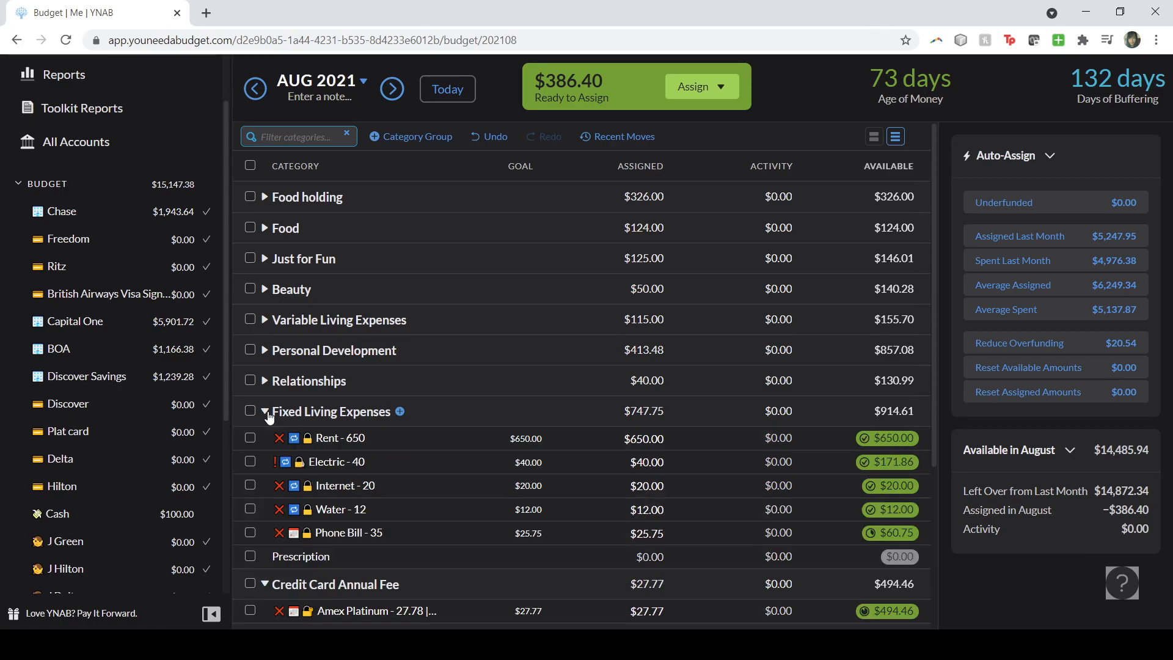
click(266, 412)
scroll(267, 418, down, 2)
click(266, 421)
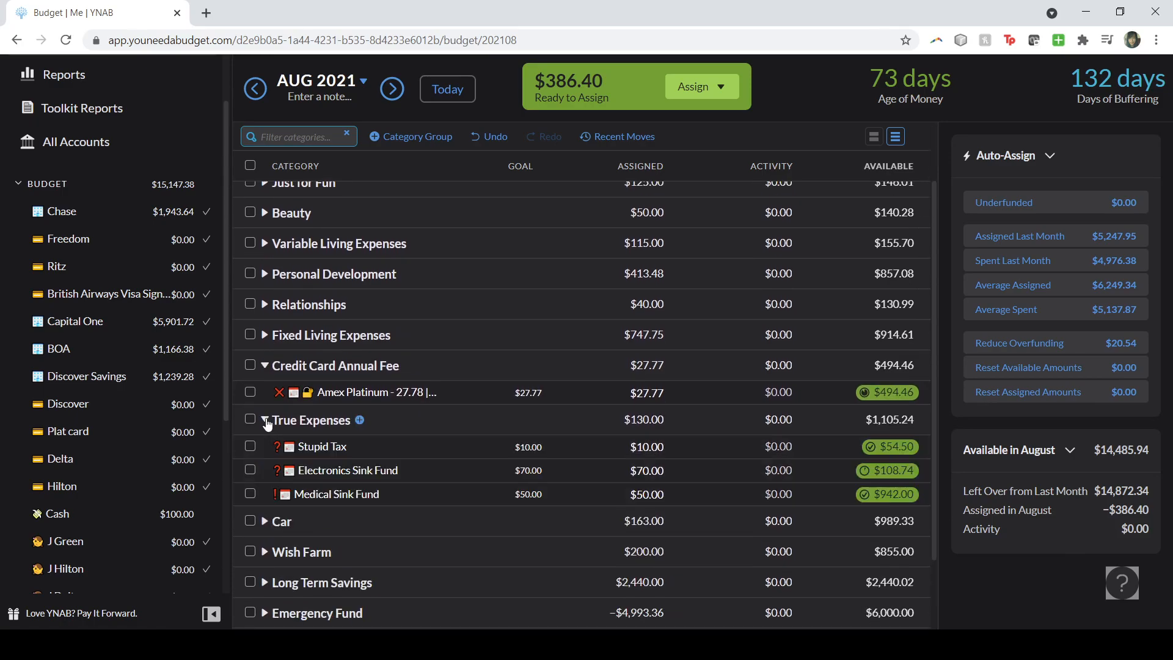
drag(471, 392, 321, 428)
Step: Hide the emptied Credit Card Annual Fee category group
click(269, 367)
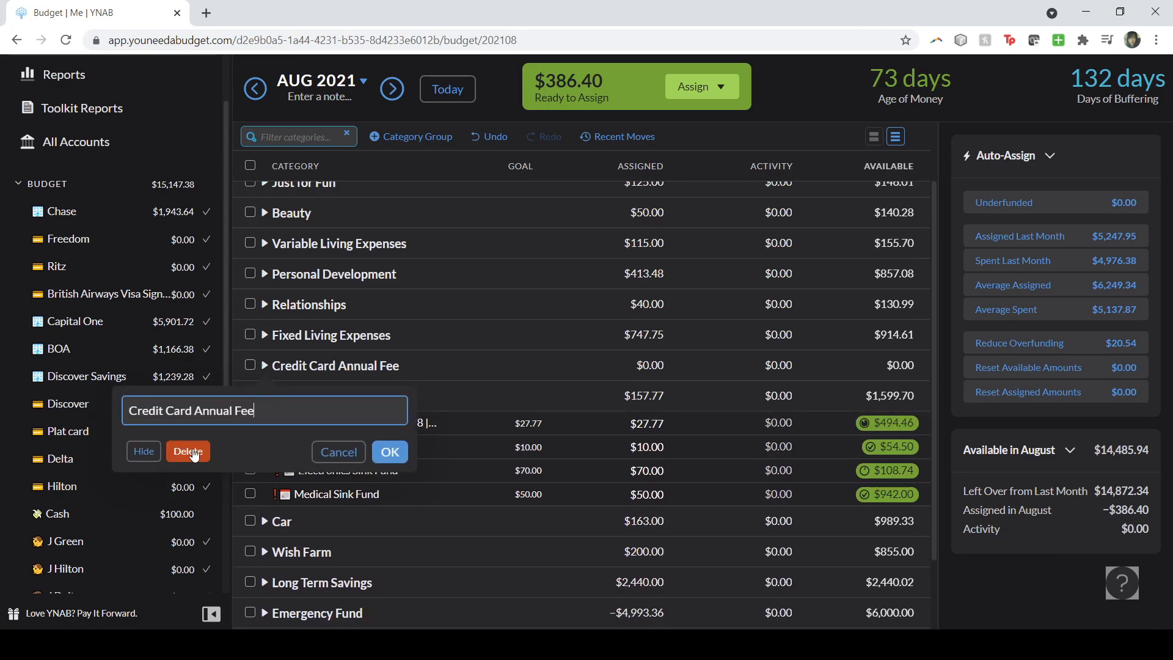
click(143, 451)
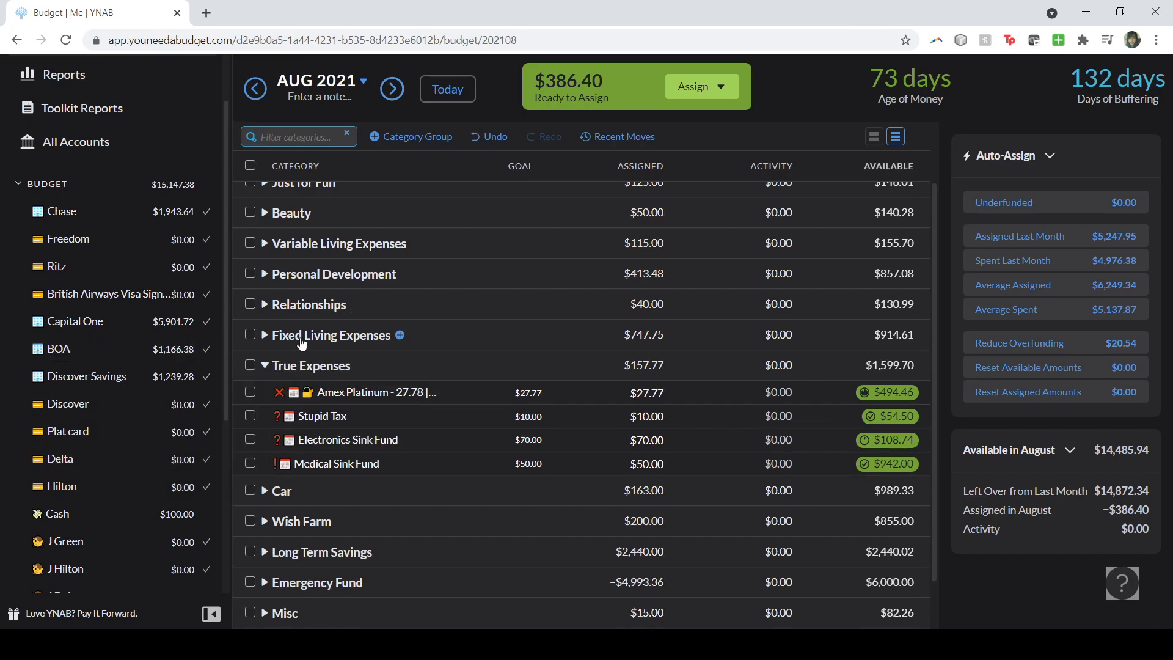
Step: Move the Amex Platinum category below Prescription in the Fixed Living Expenses group, and collapse the True Expenses and Fixed Living Expenses groups
click(265, 335)
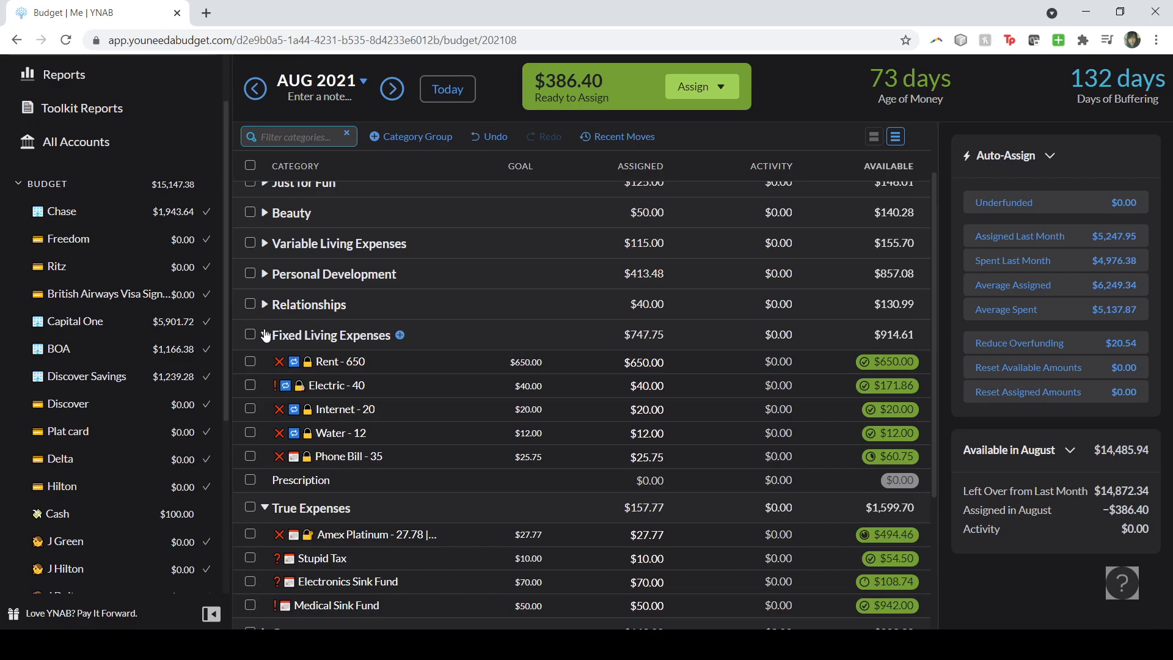
click(265, 335)
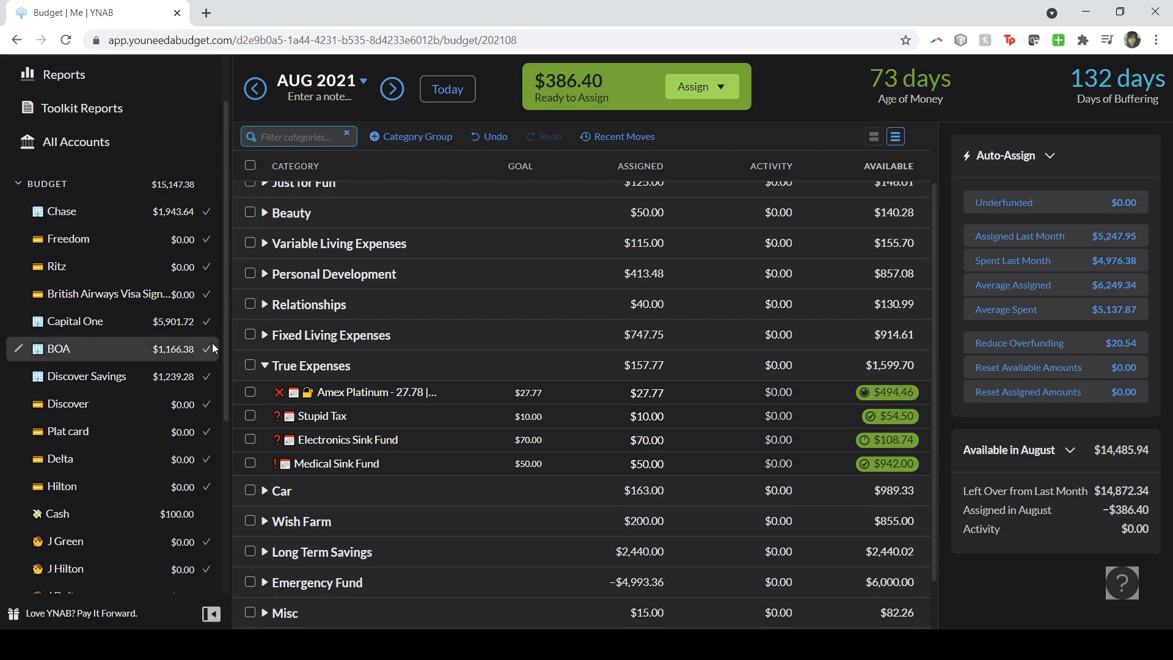
click(264, 334)
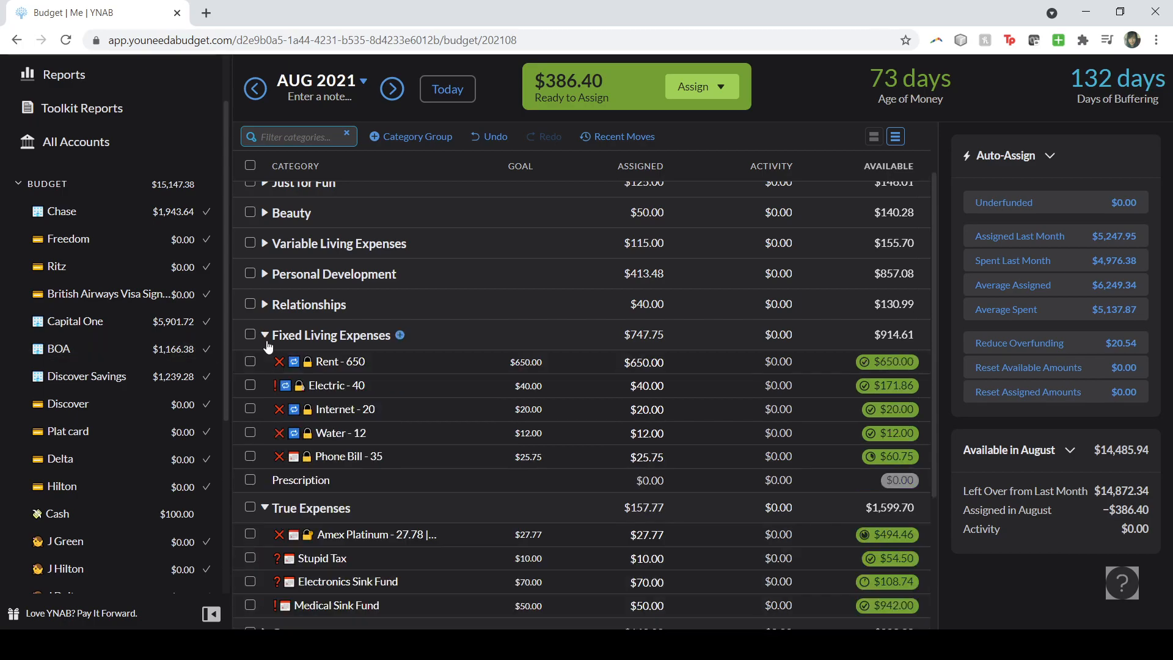
scroll(434, 482, down, 1)
drag(459, 466, 422, 431)
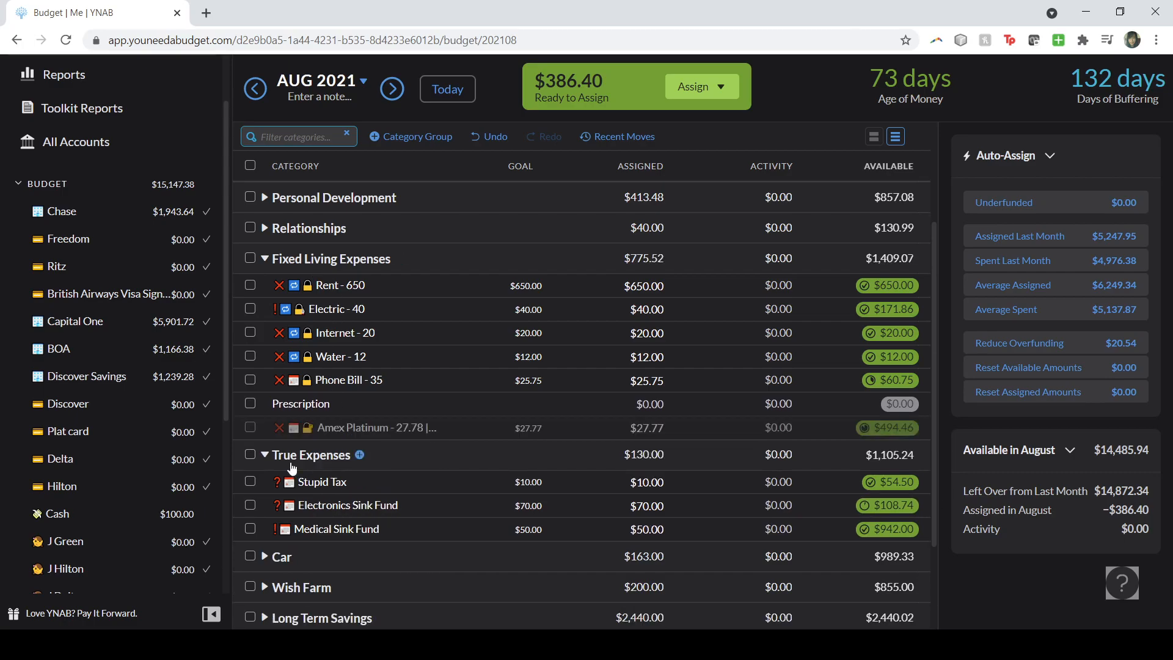
click(265, 455)
scroll(443, 522, down, 1)
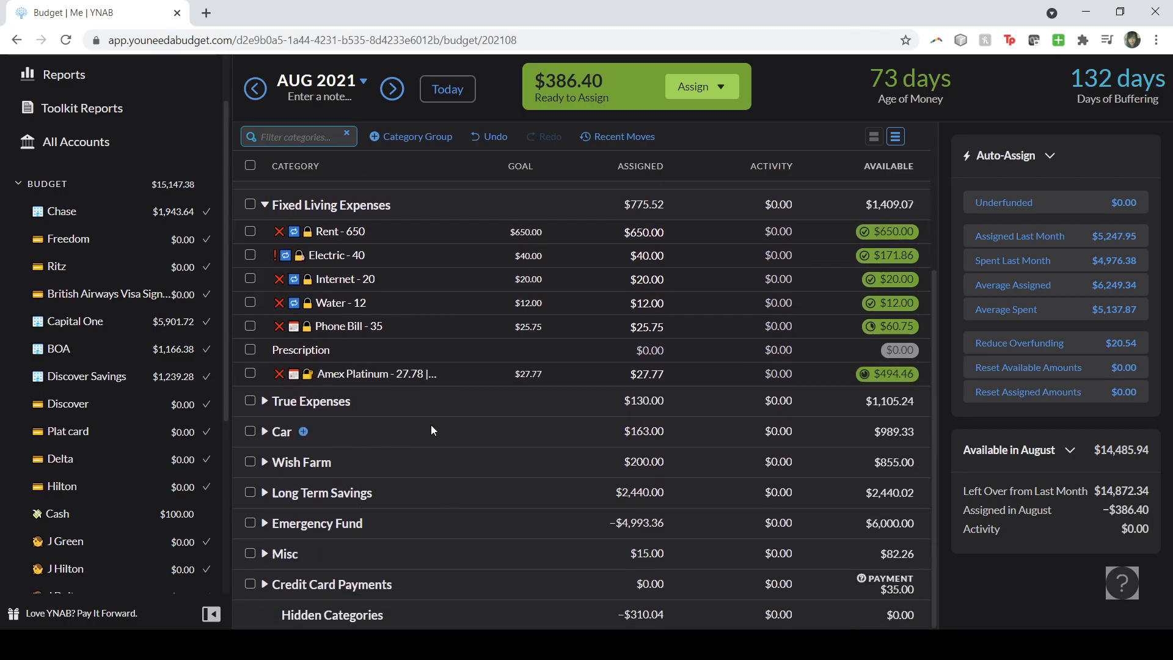
scroll(361, 448, up, 4)
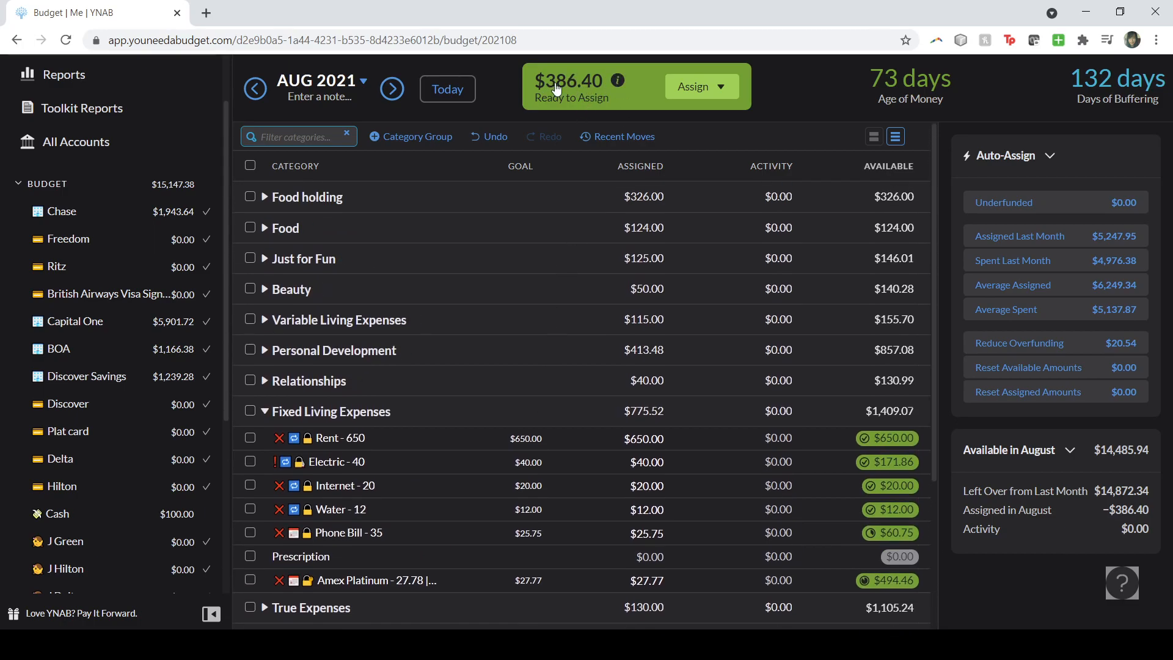
click(265, 412)
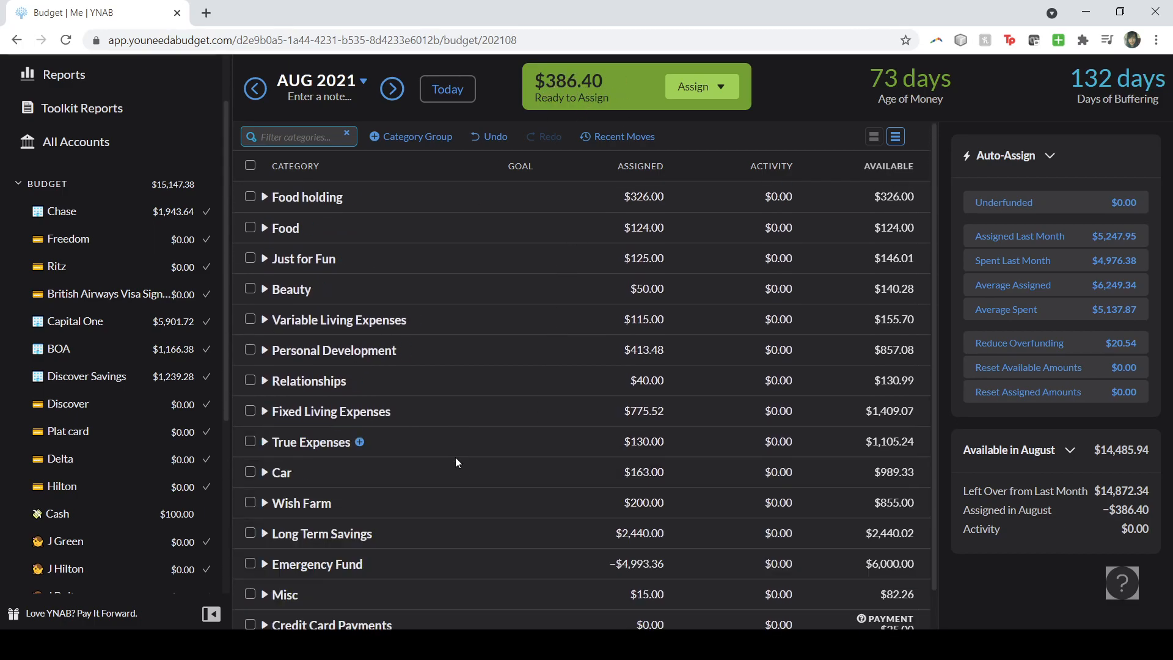
Step: Look through the categories in the Misc group and collapse it again
scroll(456, 459, down, 1)
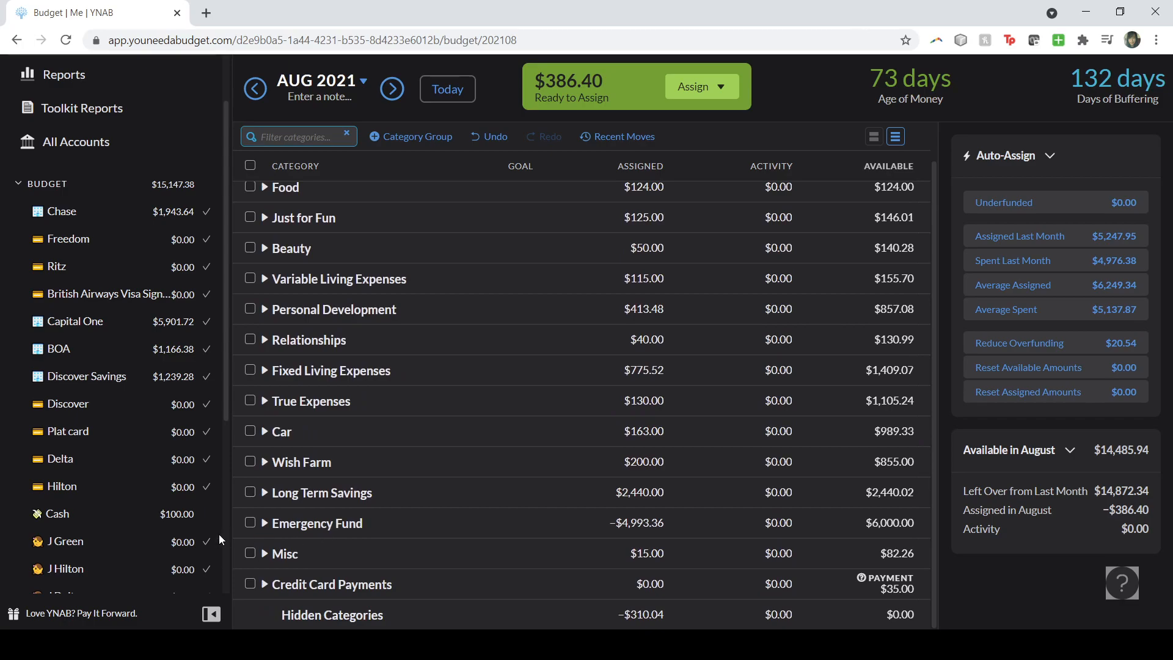
click(265, 554)
scroll(275, 485, down, 5)
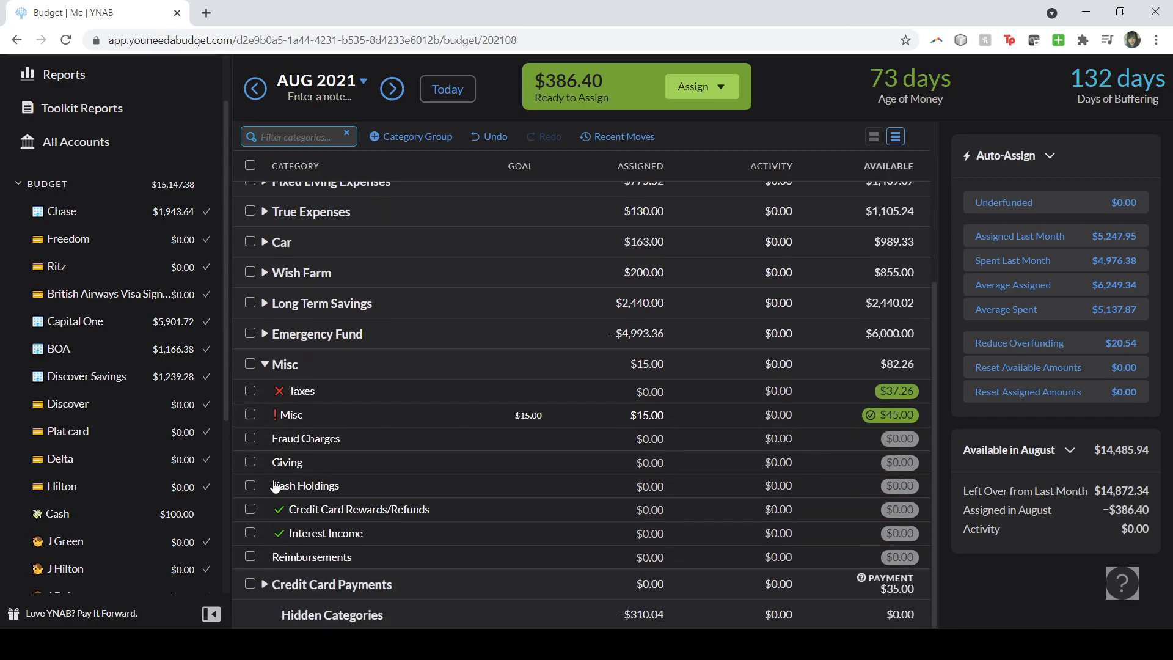
click(265, 364)
Step: Expand the Emergency Fund group and select the E-Fund category
click(265, 523)
scroll(496, 497, down, 1)
click(423, 526)
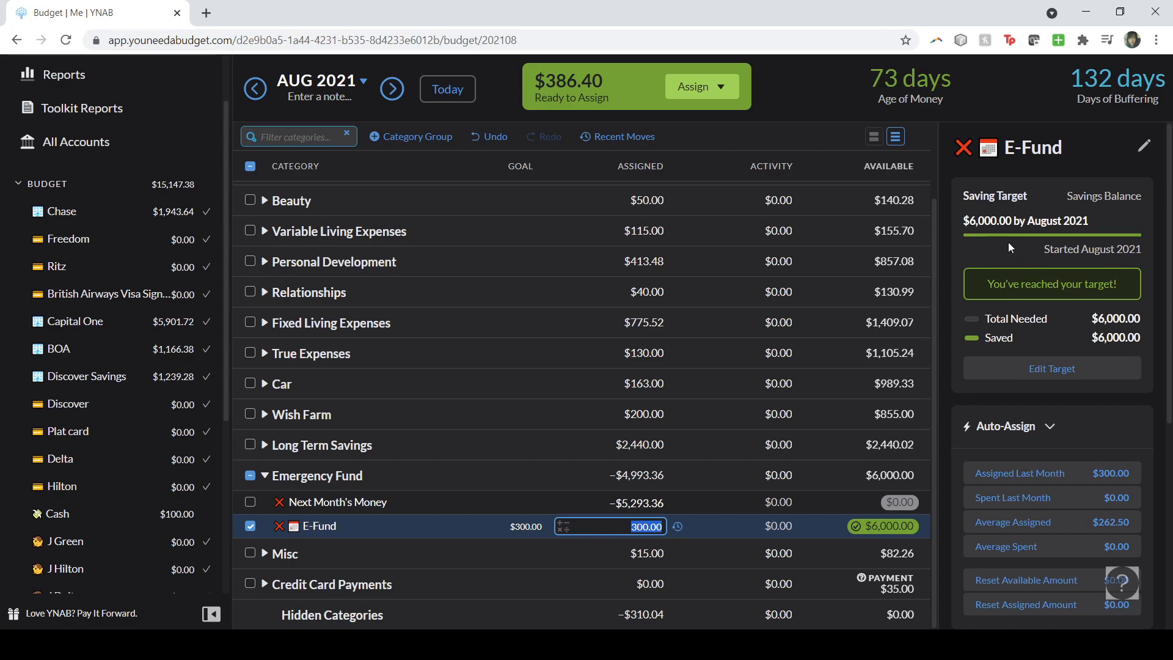
Step: Try to raise the E-Fund savings balance target to $10,000 and change its target month
click(1023, 376)
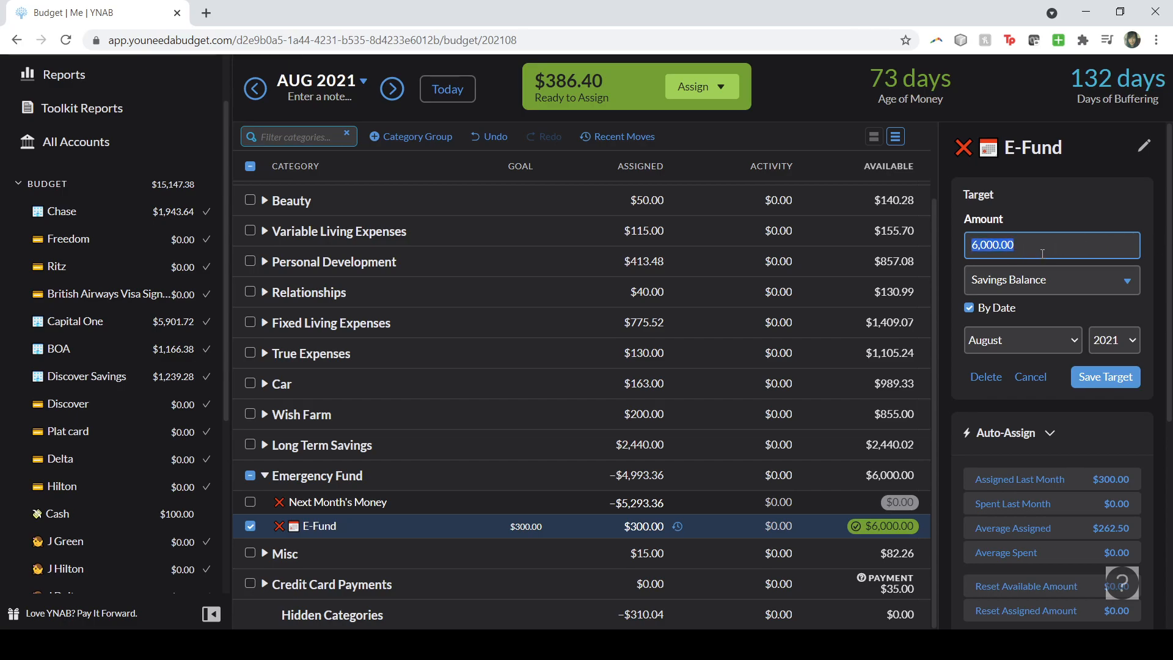
text(10000)
click(1056, 213)
click(1054, 352)
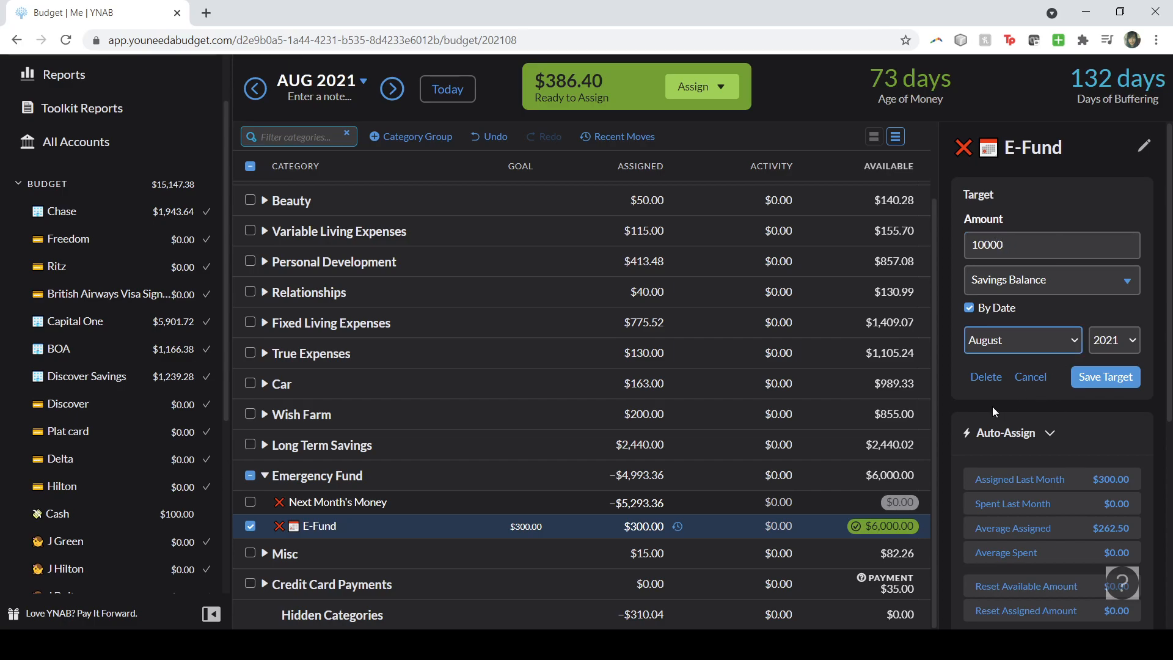
key(a)
click(1101, 381)
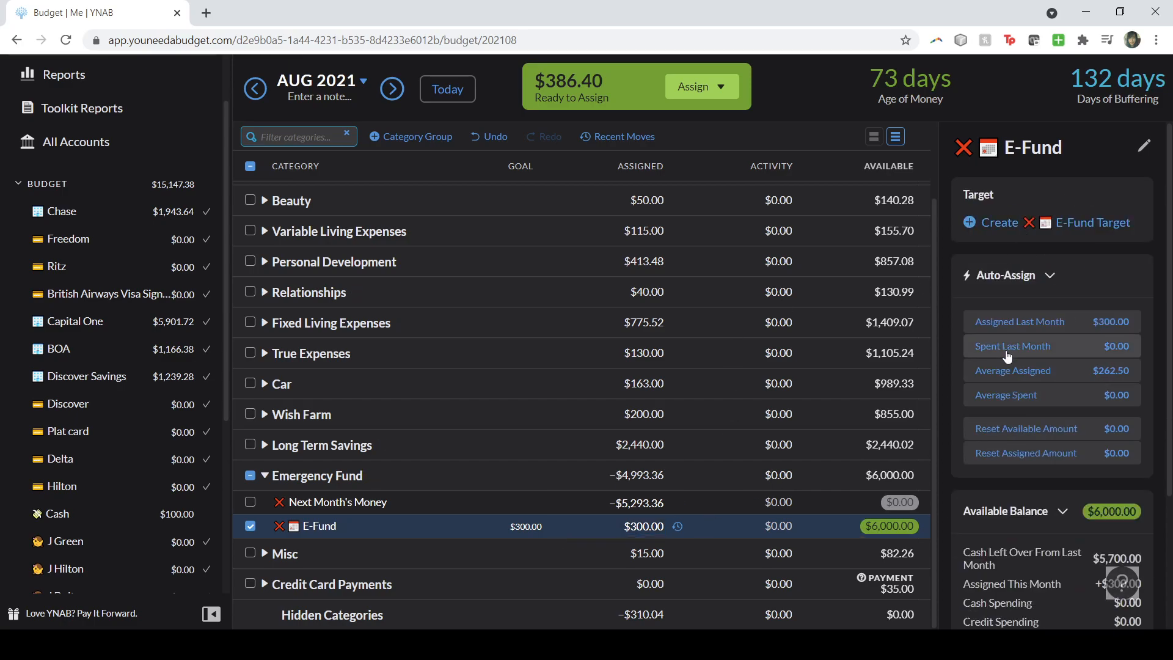
Step: Create a Savings Balance target of $10,000 by April 2022 for the E-Fund category
click(997, 223)
text(10000)
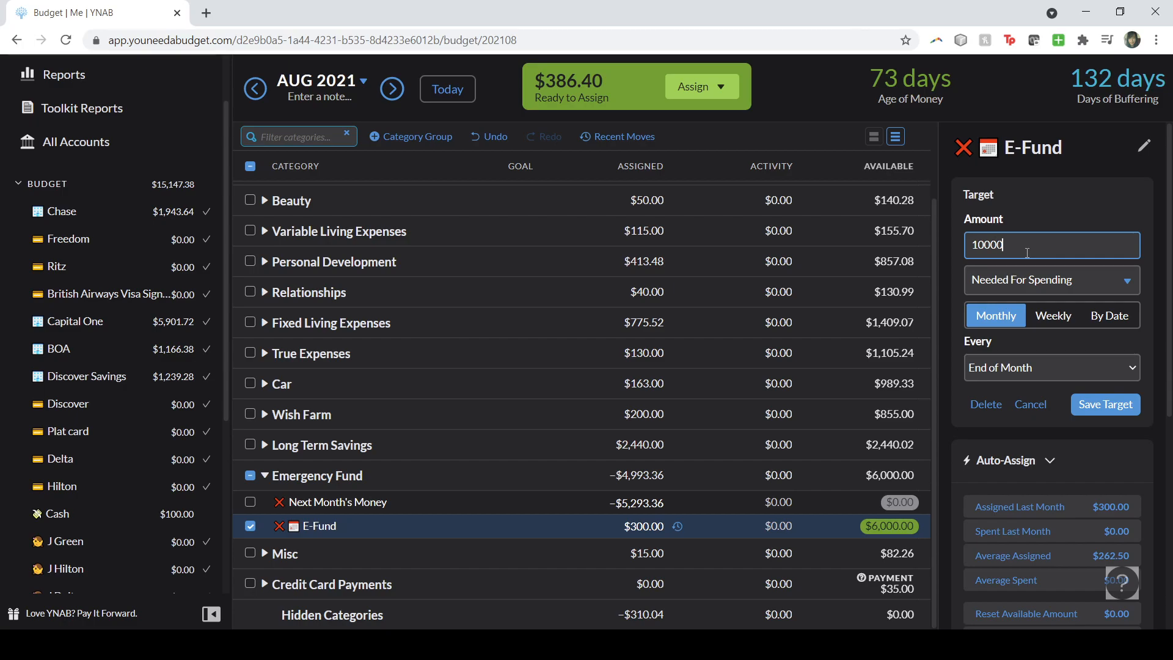
click(1020, 282)
scroll(1043, 411, down, 3)
click(1033, 461)
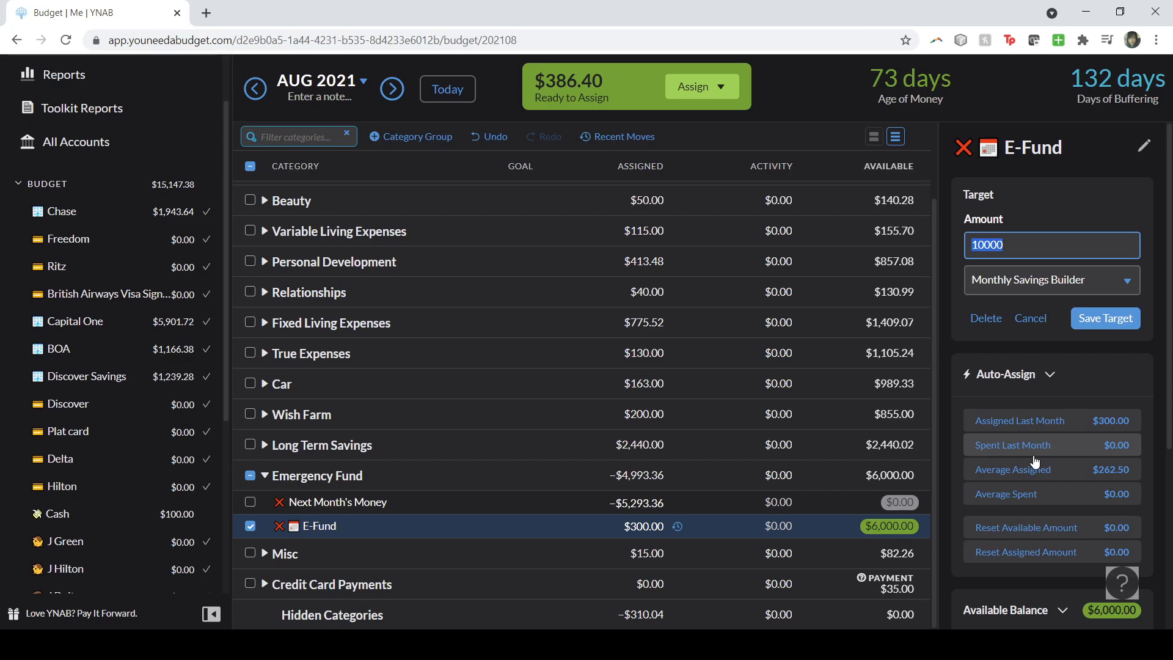
click(1054, 283)
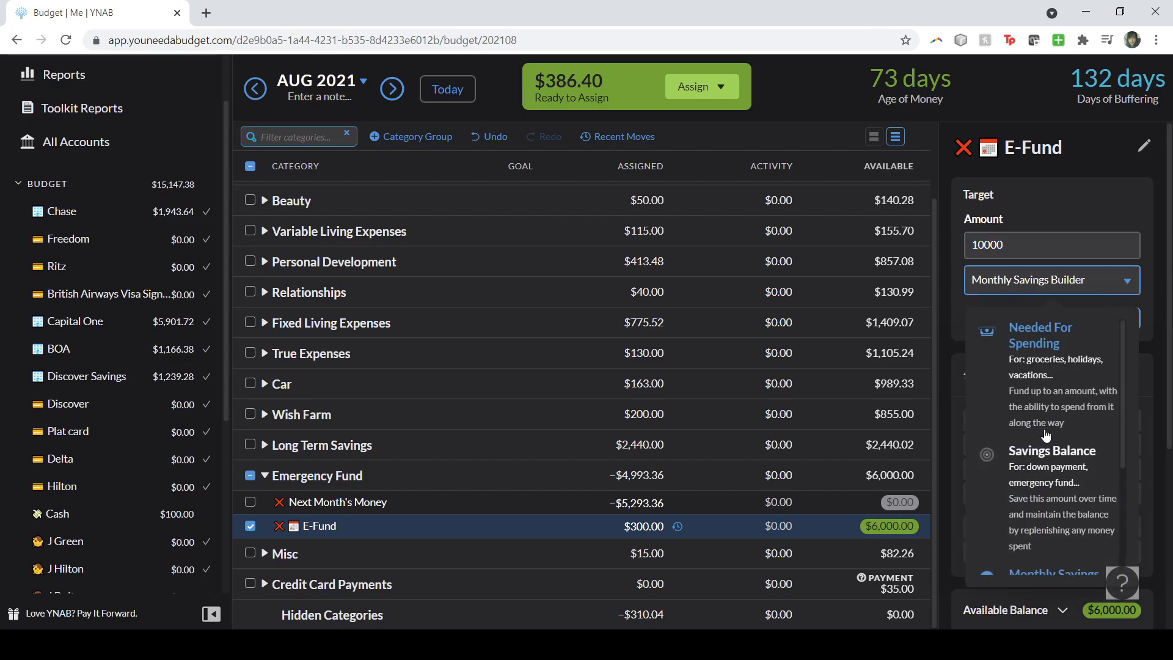
click(1047, 455)
click(999, 342)
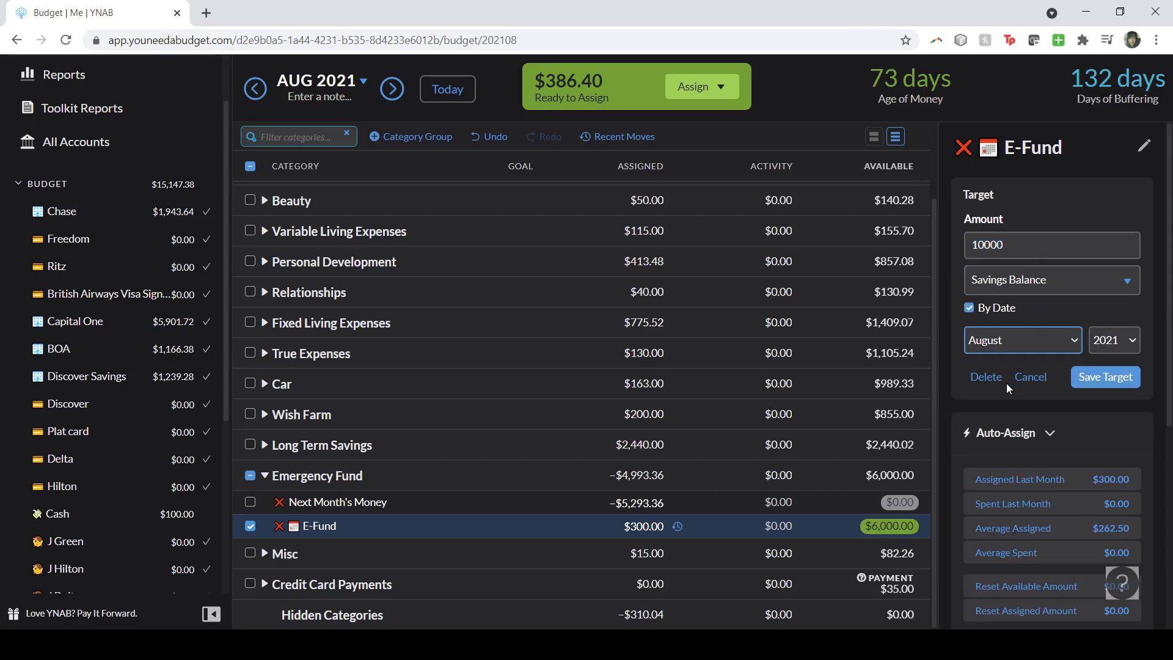
key(a)
key(Tab)
key(Down)
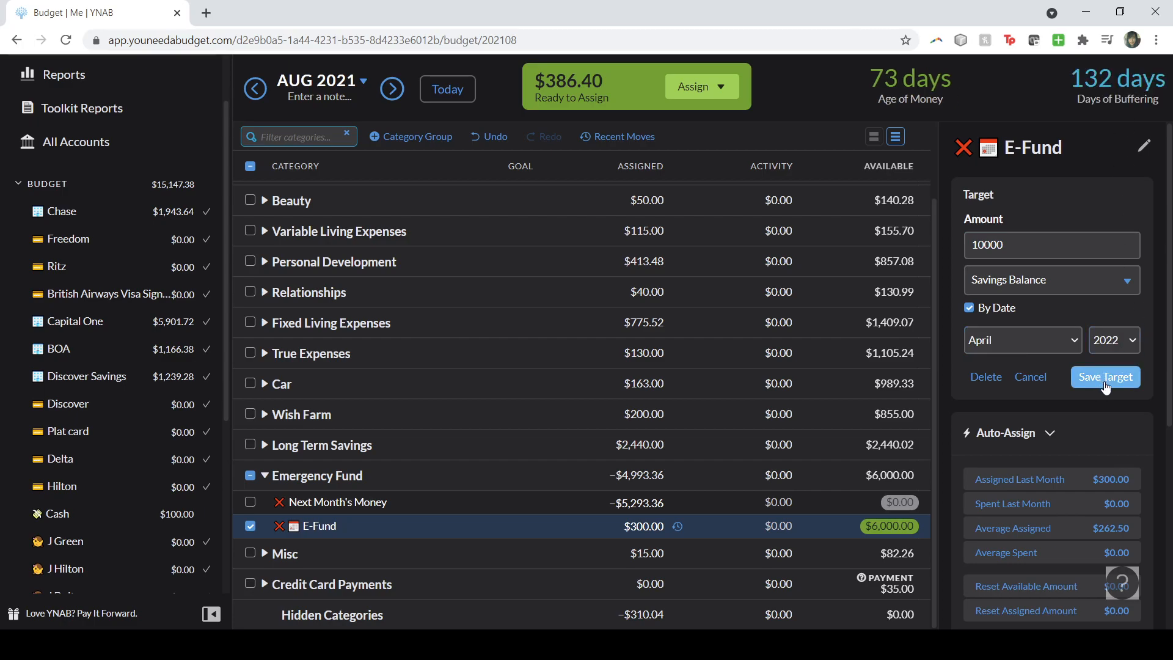
click(1104, 377)
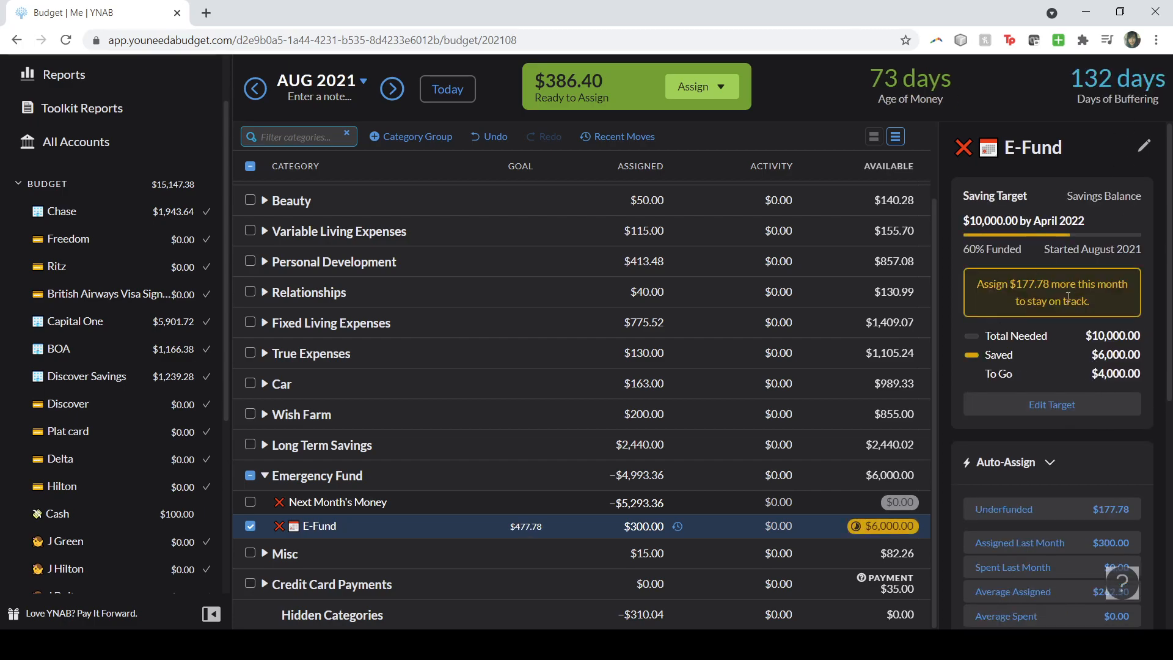
Step: Check the E-Fund's required monthly contribution in September 2021 and return to August
click(392, 89)
click(521, 530)
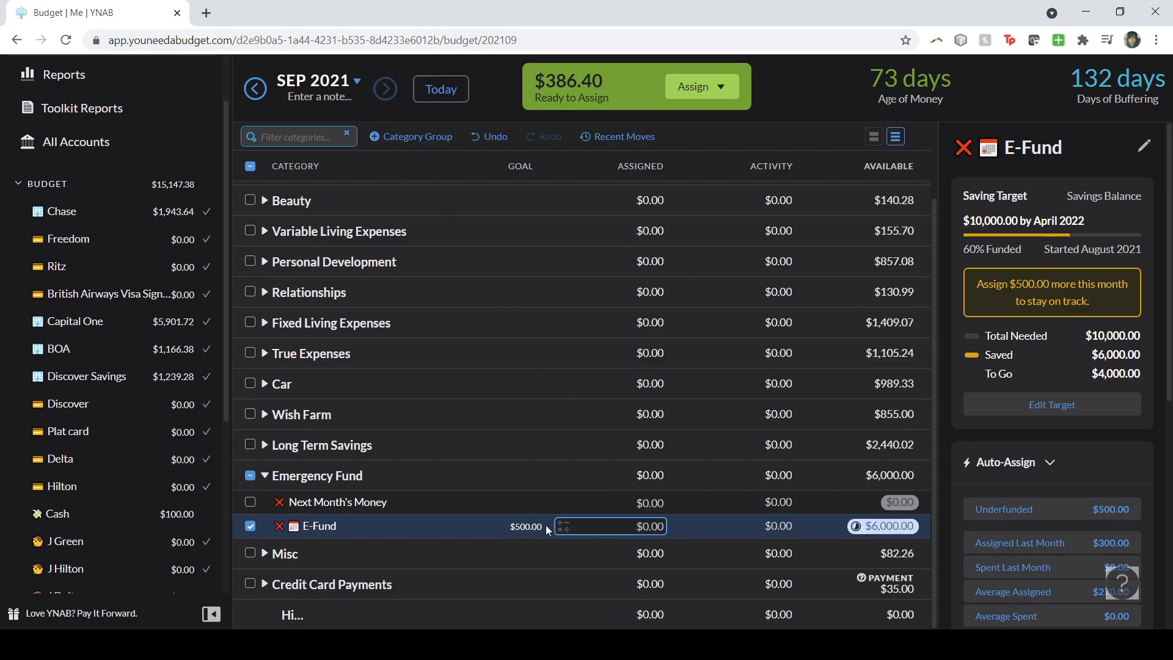
click(247, 90)
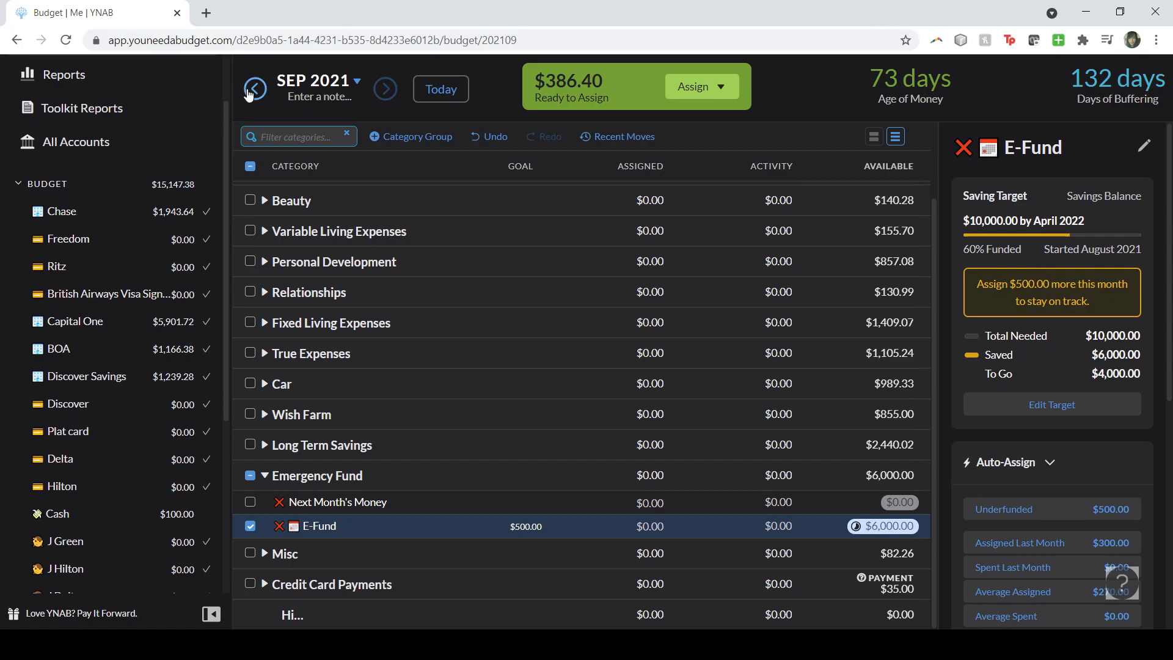
Step: Lower the E-Fund savings balance target to $9,000 and save it
click(1034, 408)
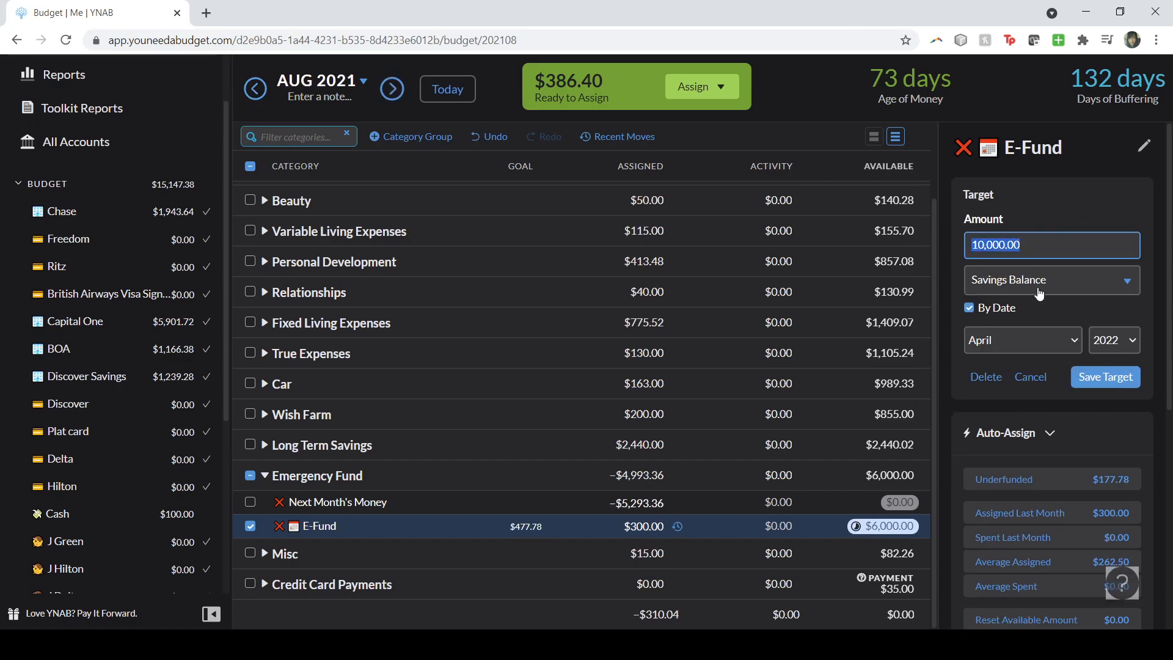
click(1036, 278)
click(1050, 283)
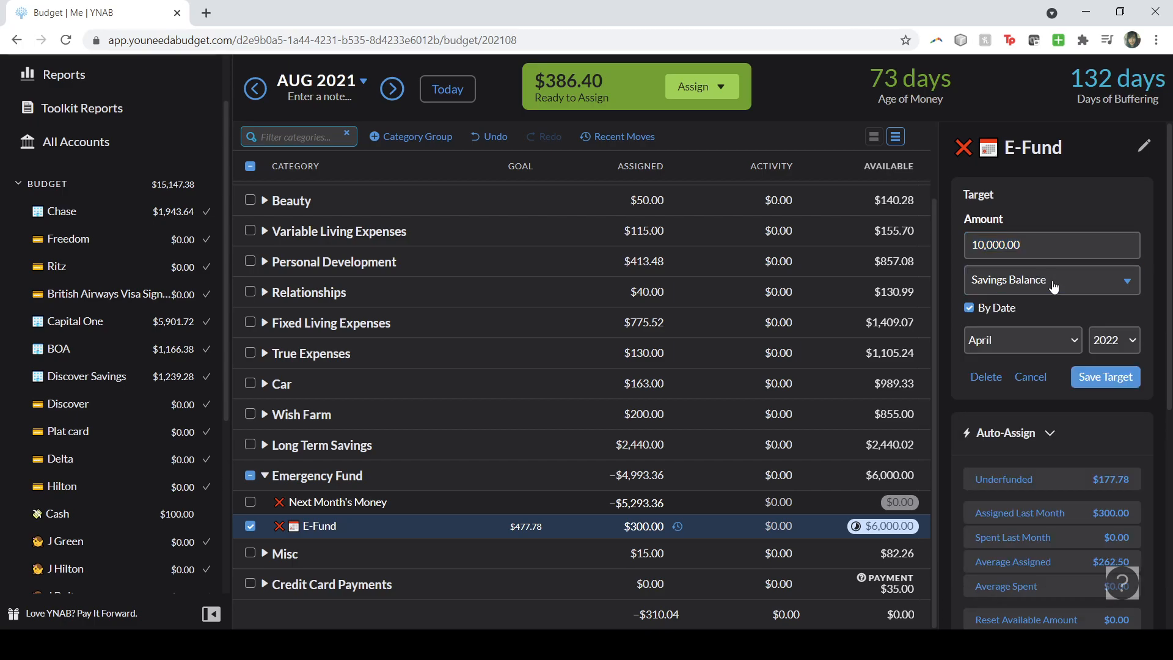
click(1017, 239)
text(90000)
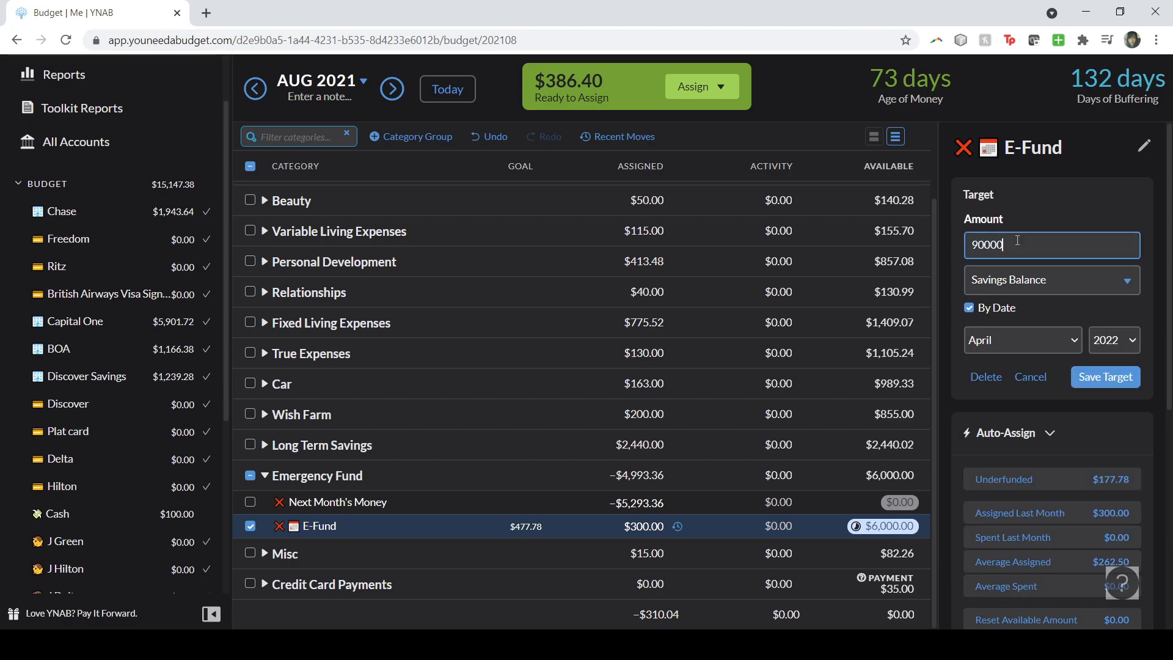
click(1105, 377)
Step: Review the E-Fund's September goal under the reduced target, deselect the category, and go back to August 2021
click(393, 93)
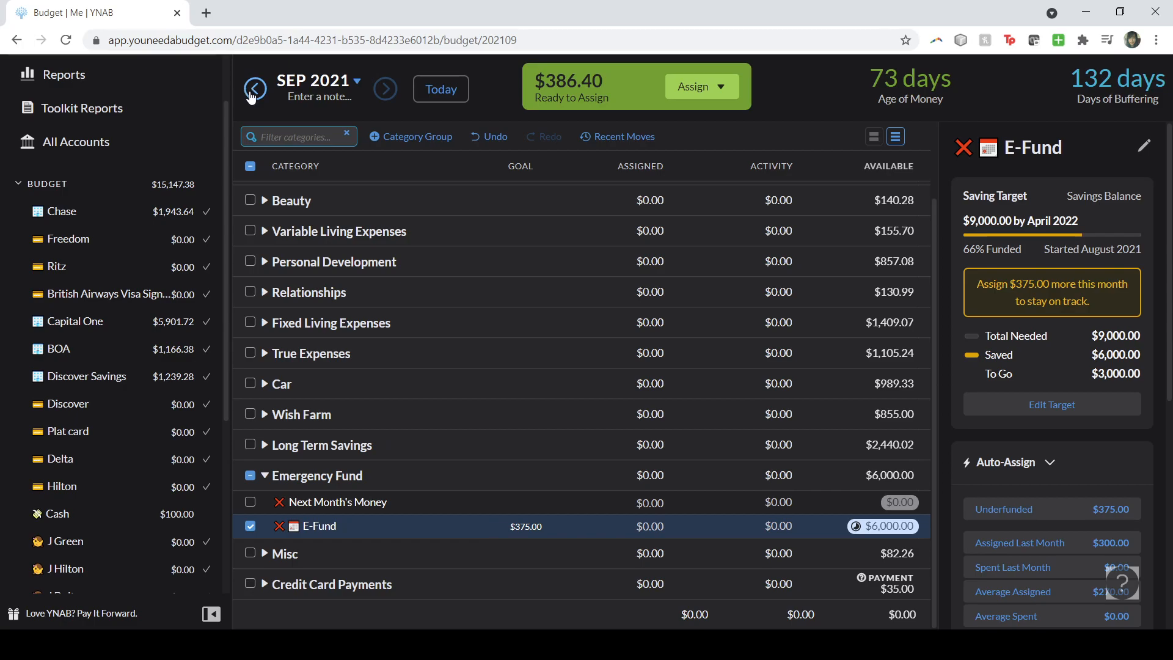
click(253, 524)
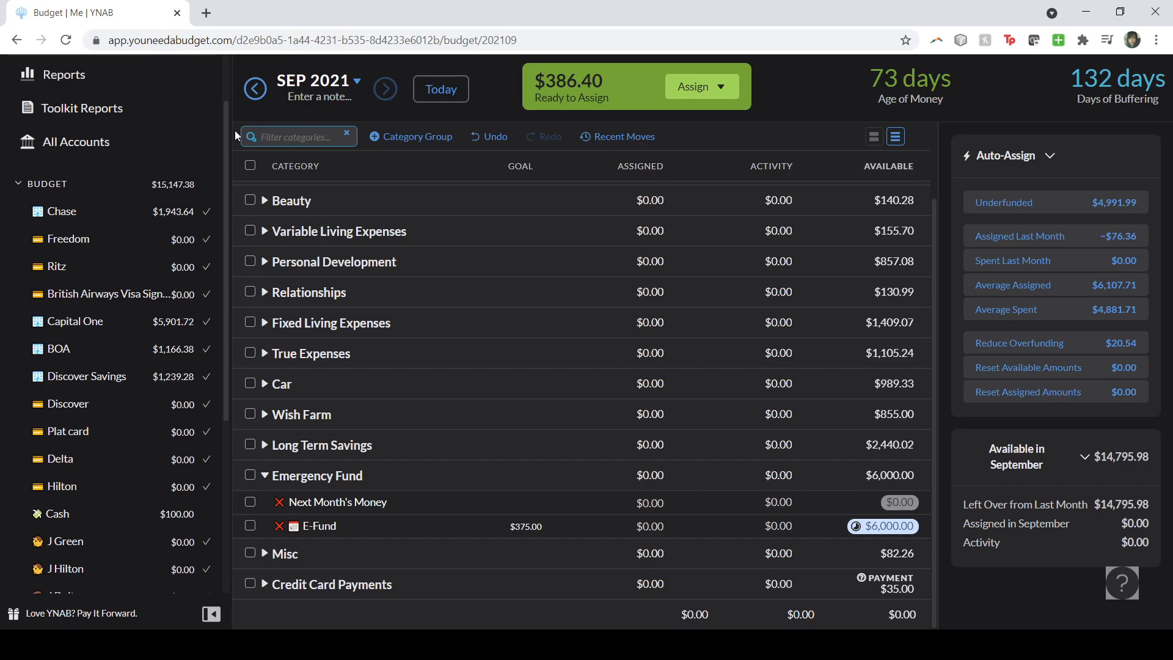
click(265, 93)
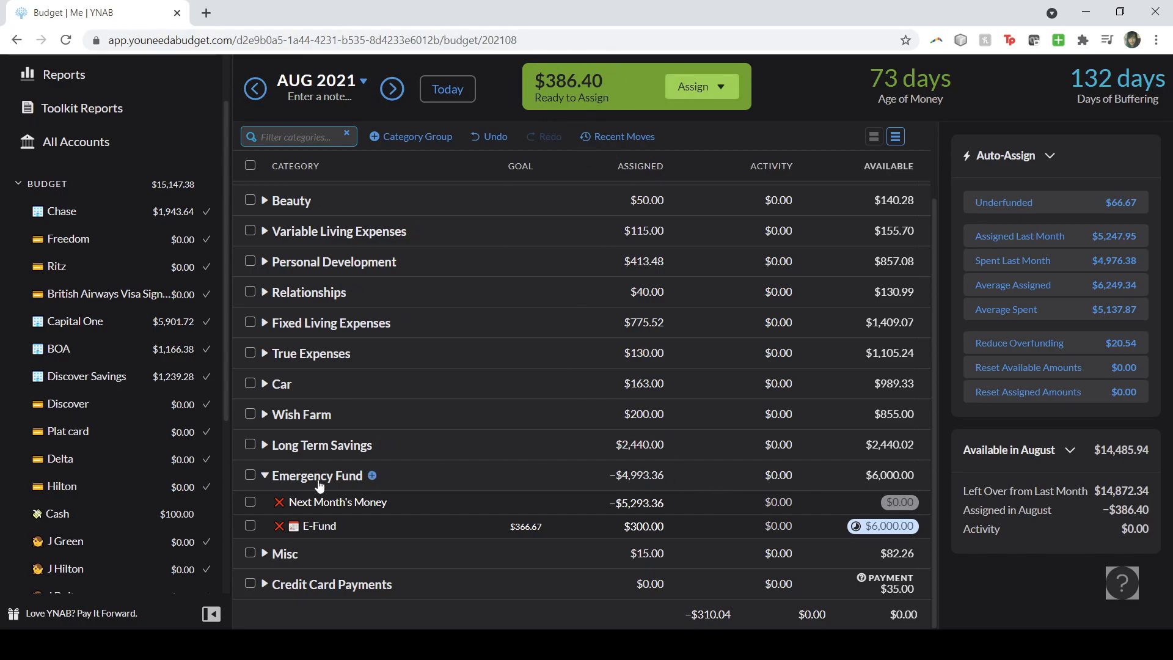
Step: Add $150 to the E-Fund's assigned amount for August and collapse the Emergency Fund group
click(671, 526)
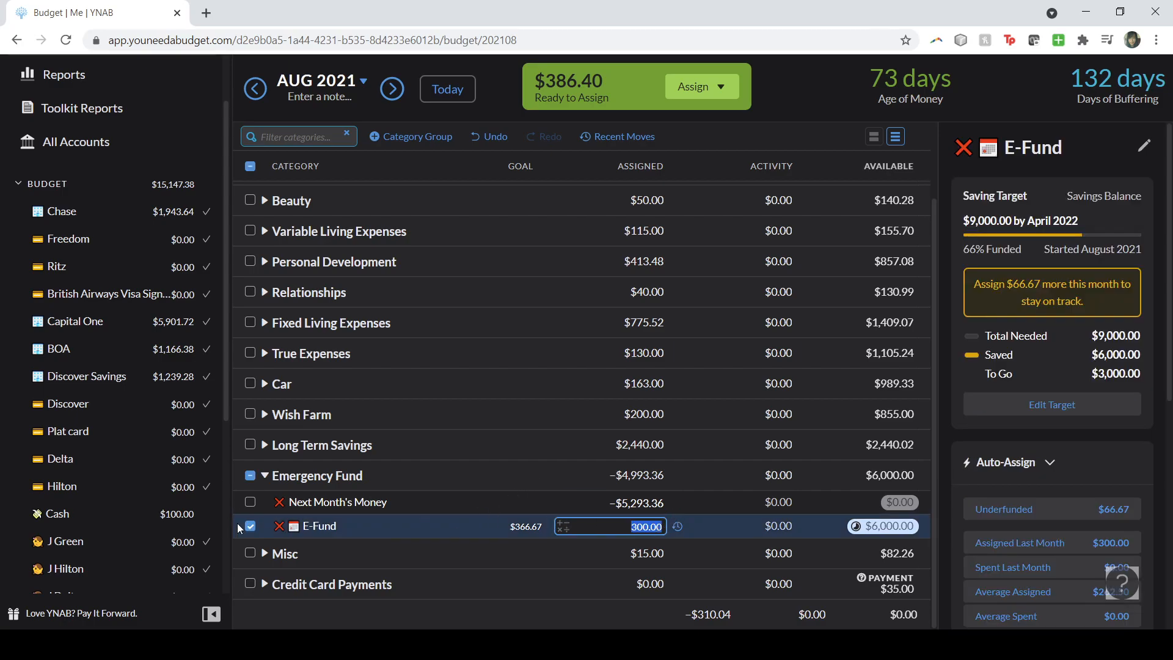
click(248, 531)
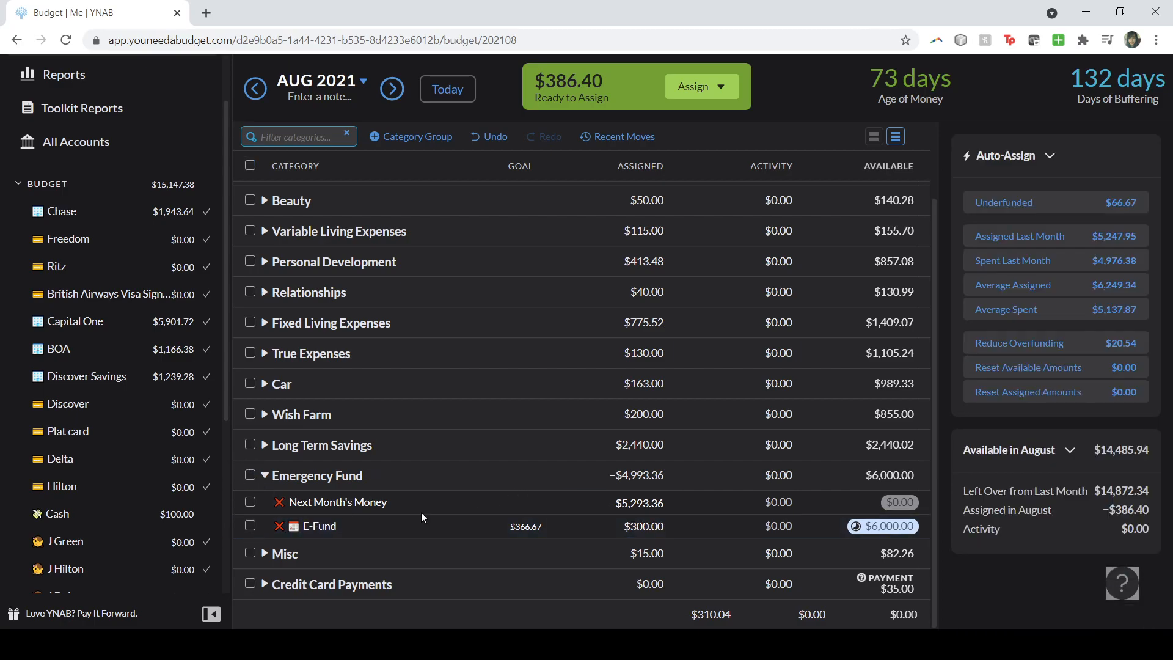
click(658, 526)
click(658, 526)
text(+)
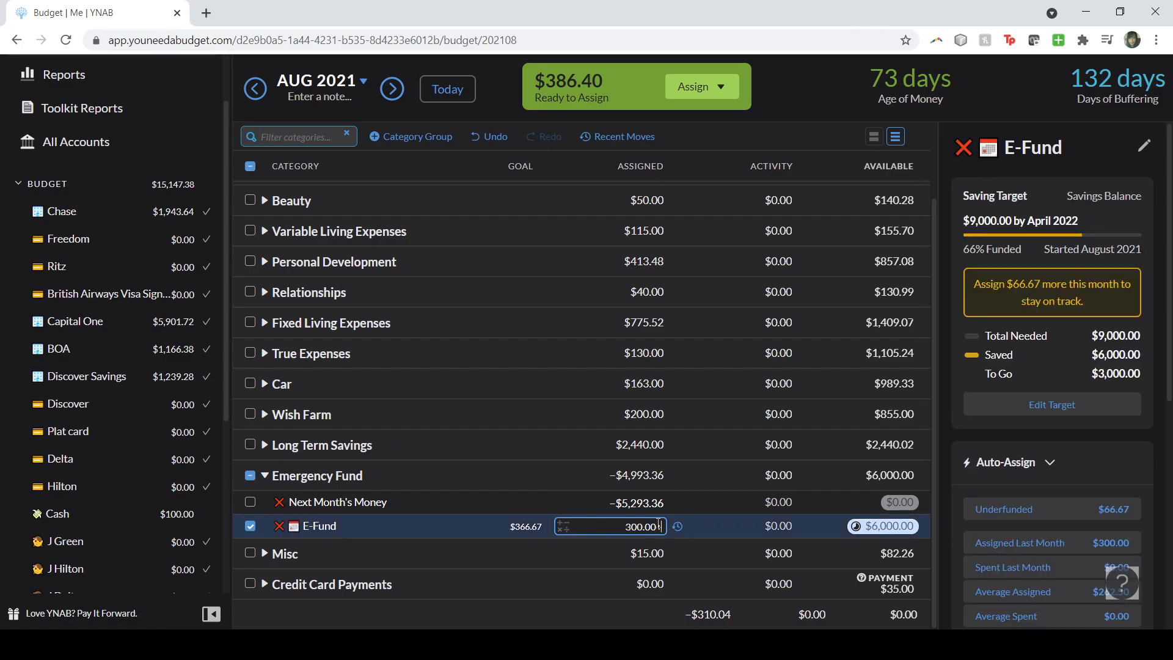
text(150)
key(Return)
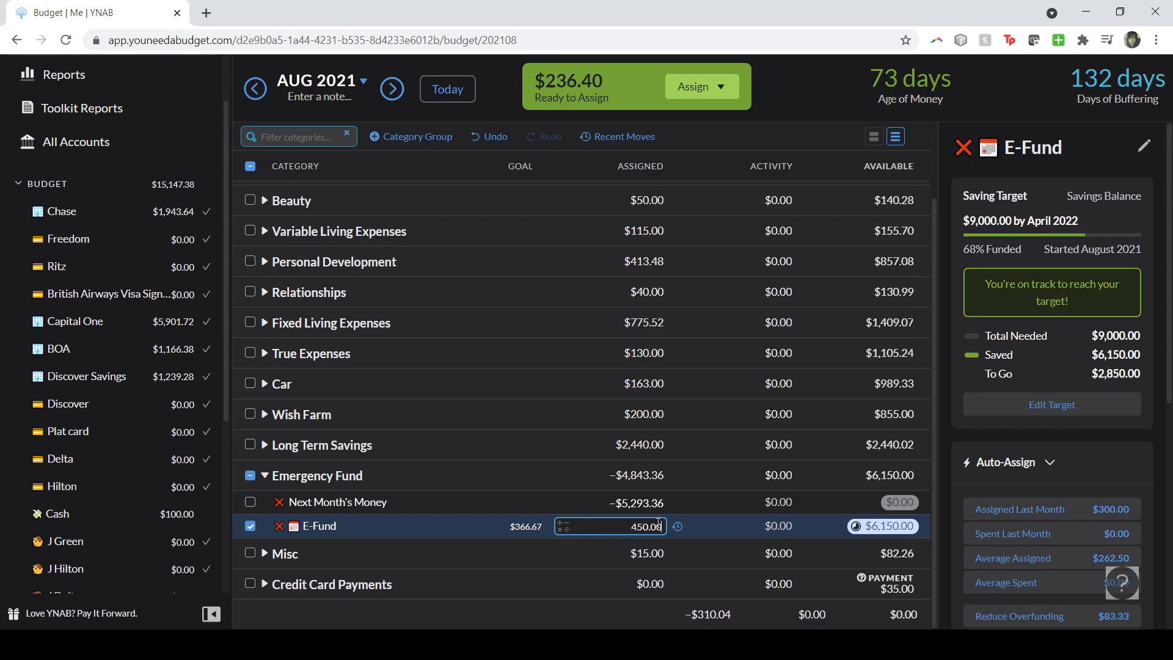
click(250, 526)
click(264, 476)
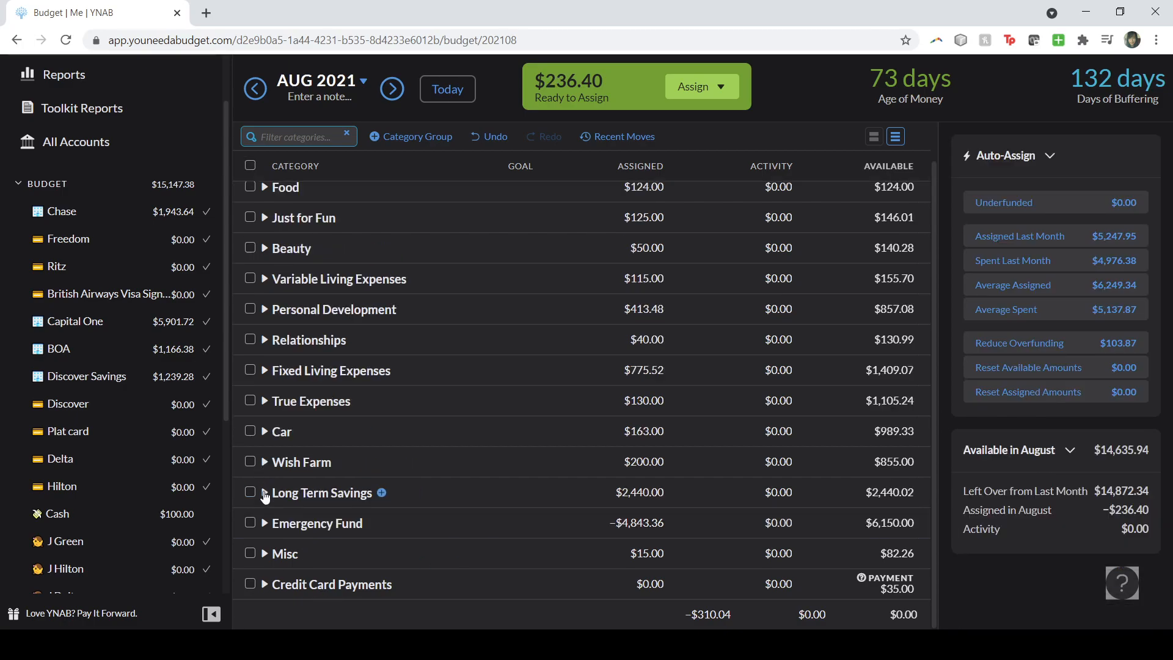
Step: Expand the Long Term Savings and Wish Farm groups and read the notes of the Small item < 100 category
click(264, 492)
scroll(266, 483, down, 2)
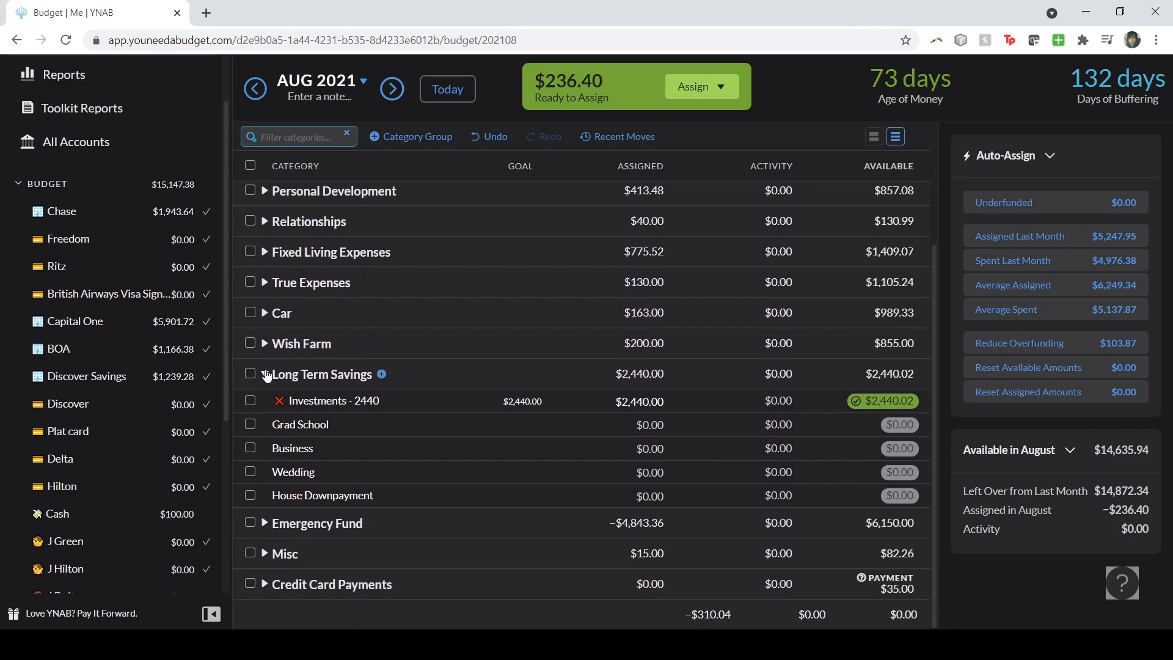
click(264, 343)
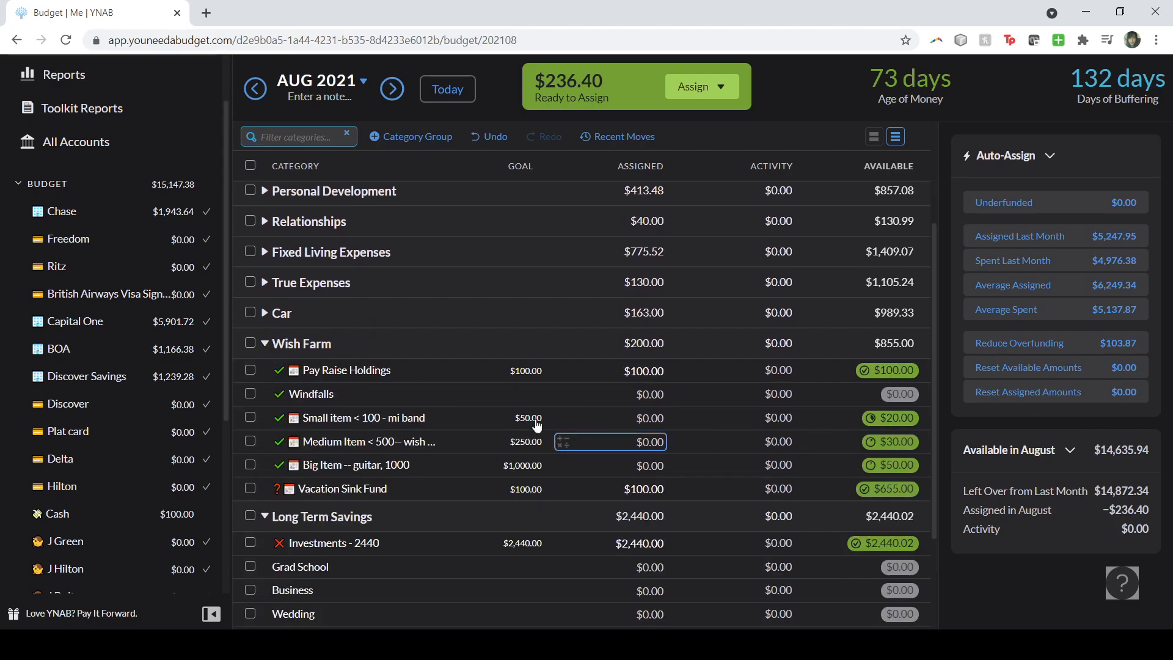
click(629, 489)
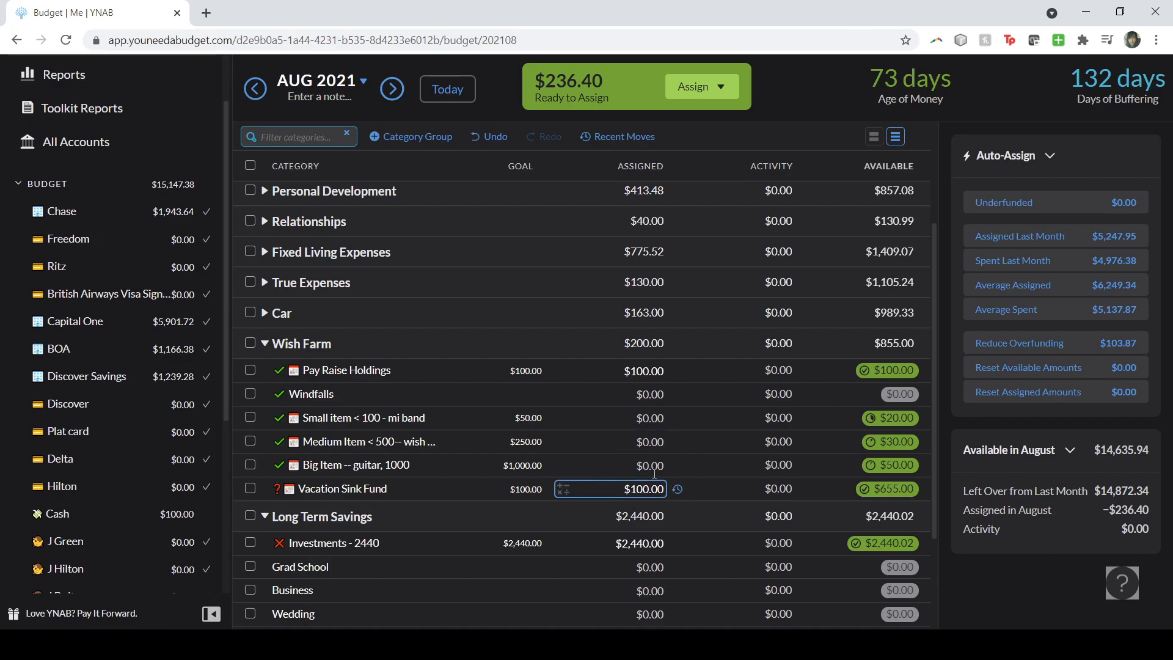
click(465, 421)
scroll(1081, 513, down, 3)
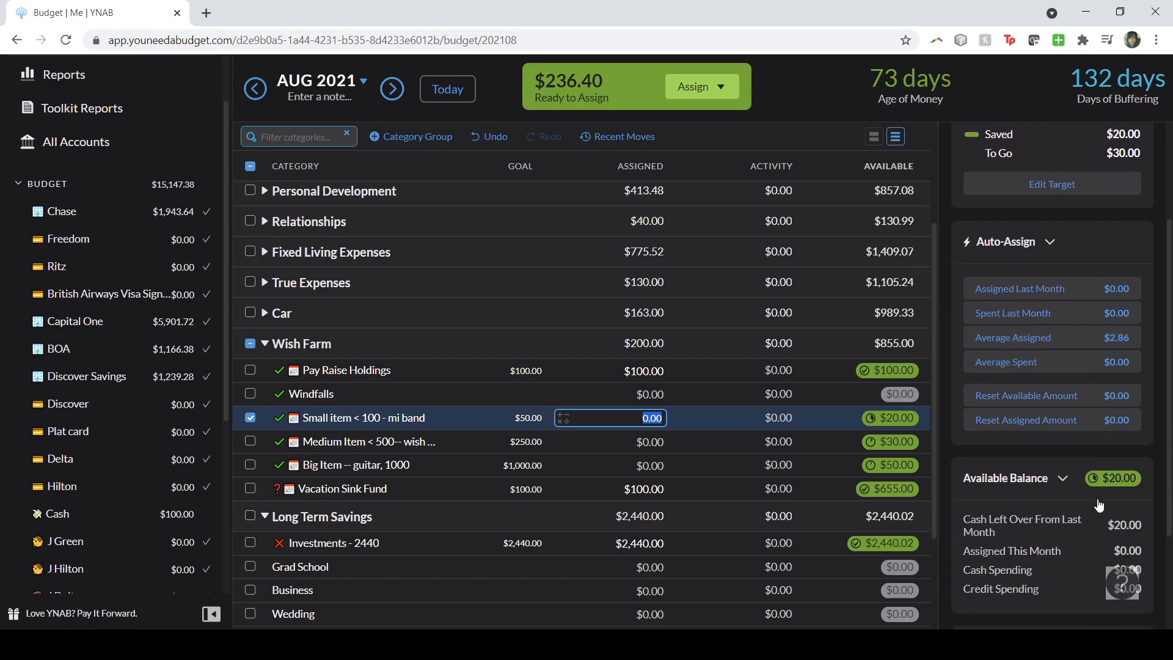
scroll(1097, 500, down, 3)
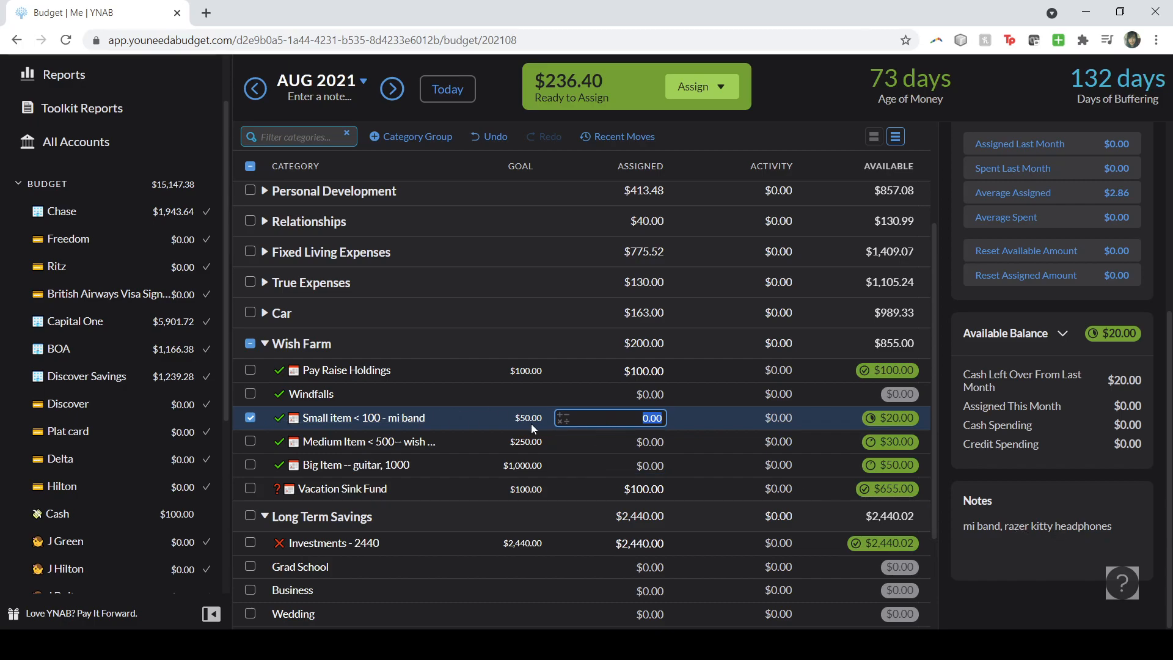
scroll(1038, 305, up, 5)
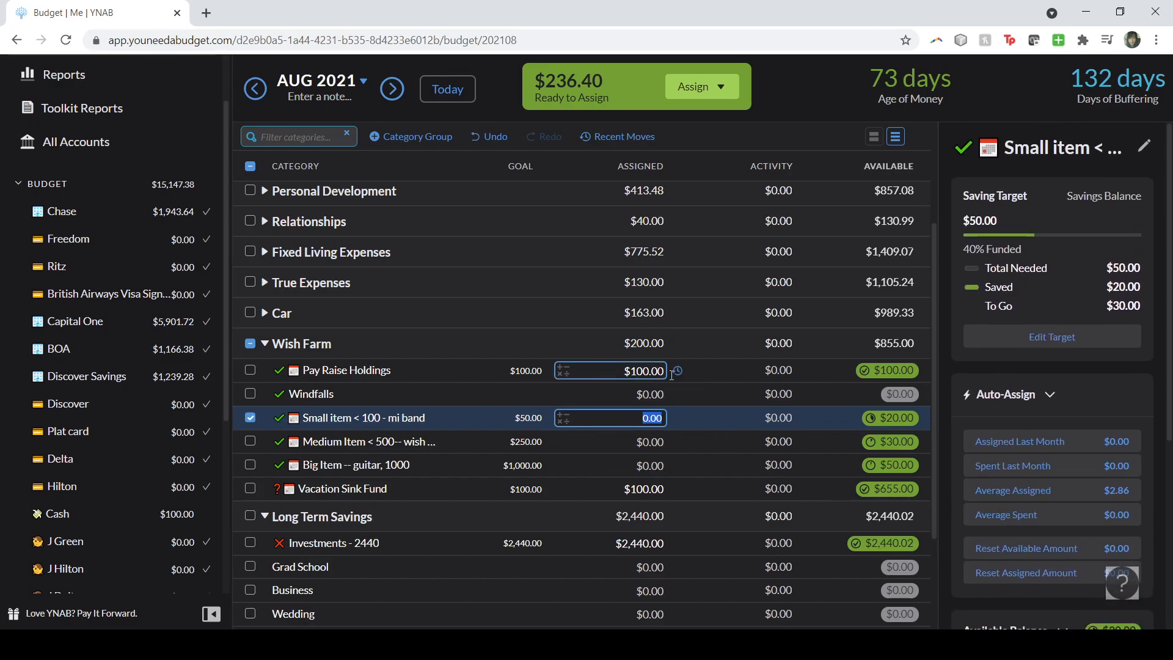
Step: Raise the savings balance target of the Small item < 100 category to $100
click(1063, 337)
text(100)
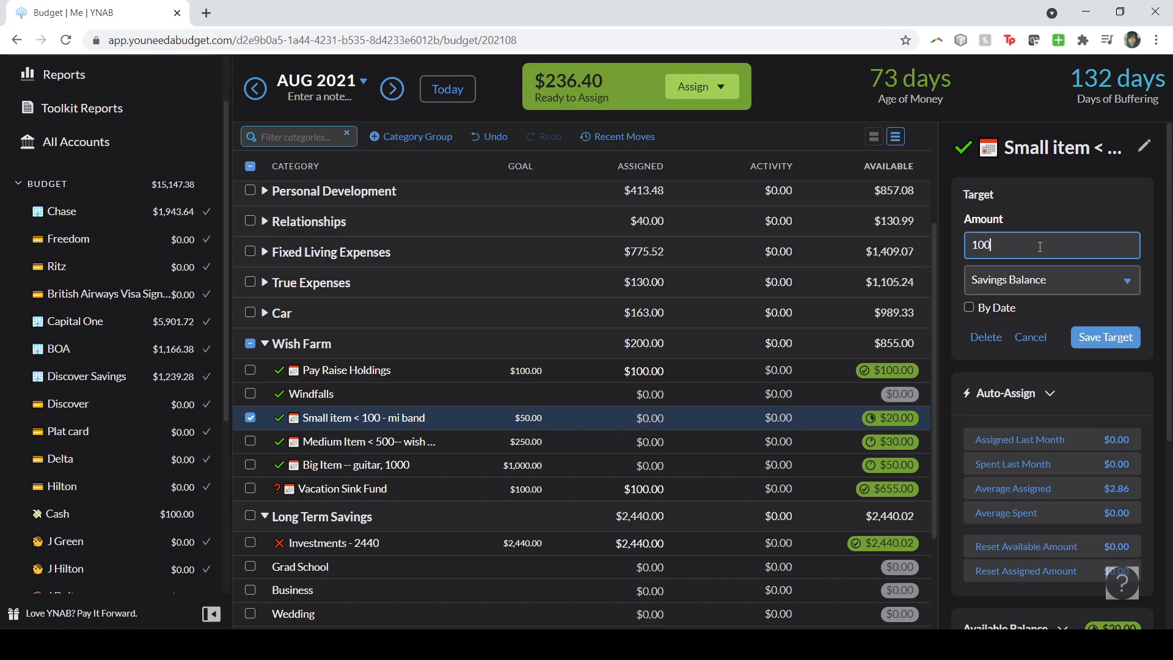
click(1093, 337)
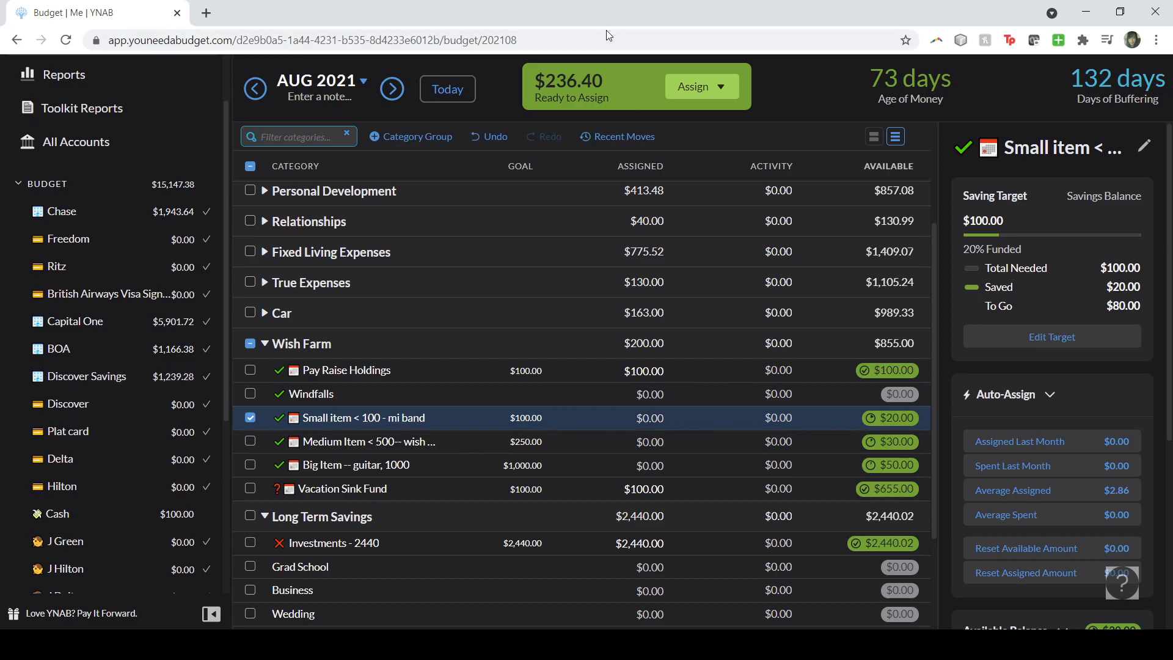
Step: Assign $80 to the Small item < 100 category for August
click(659, 418)
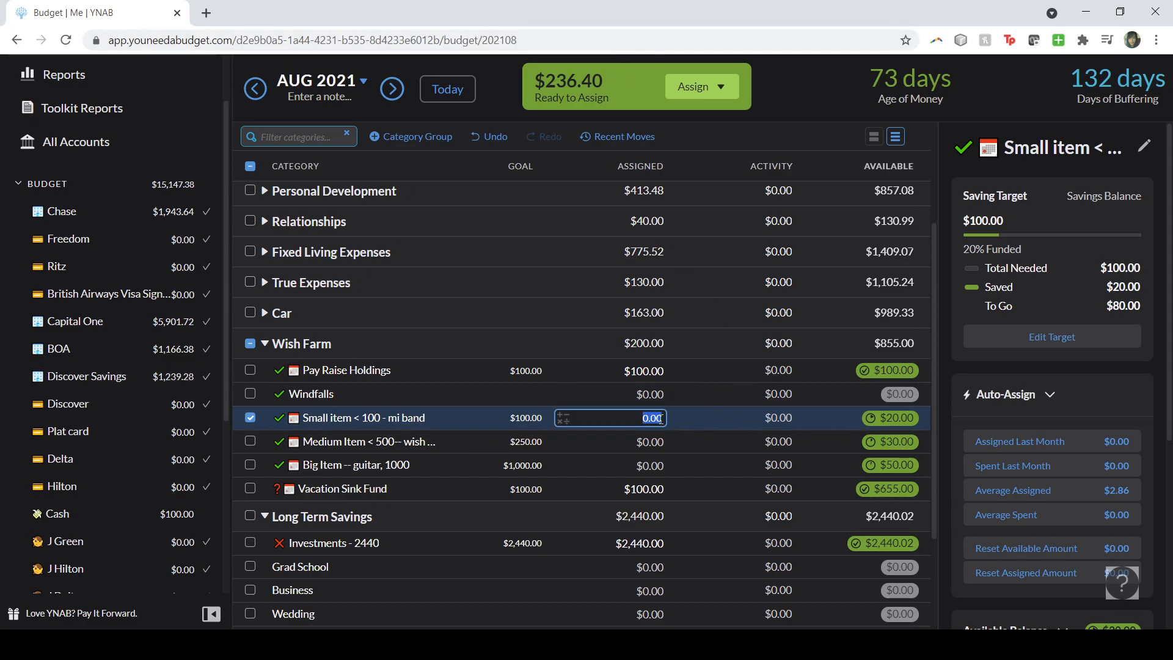
text(80)
key(Return)
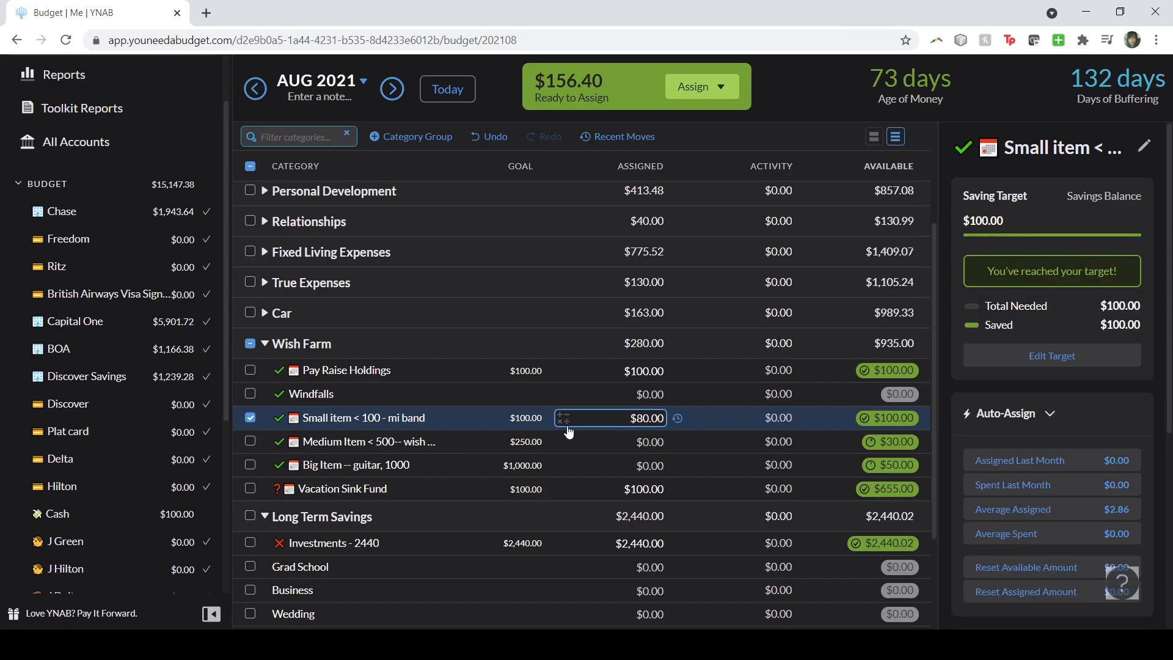
click(637, 420)
Step: Add $156.40 to the amount assigned to Pay Raise Holdings in the Wish Farm group for August
click(647, 371)
click(659, 373)
text(+156.40)
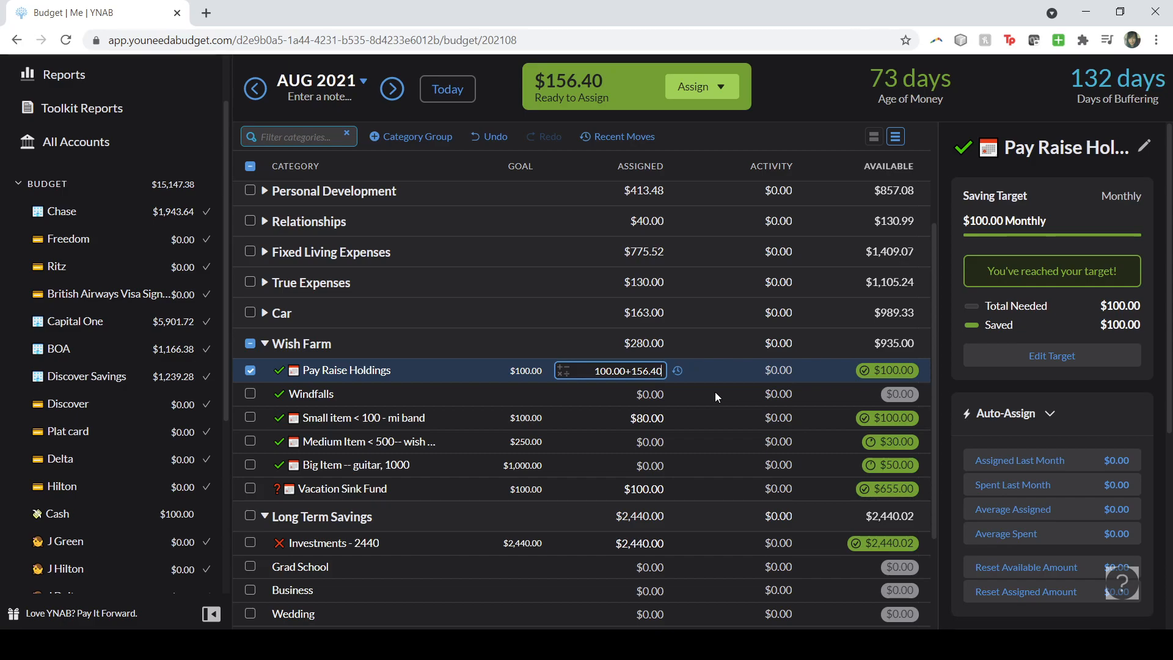
scroll(701, 401, up, 3)
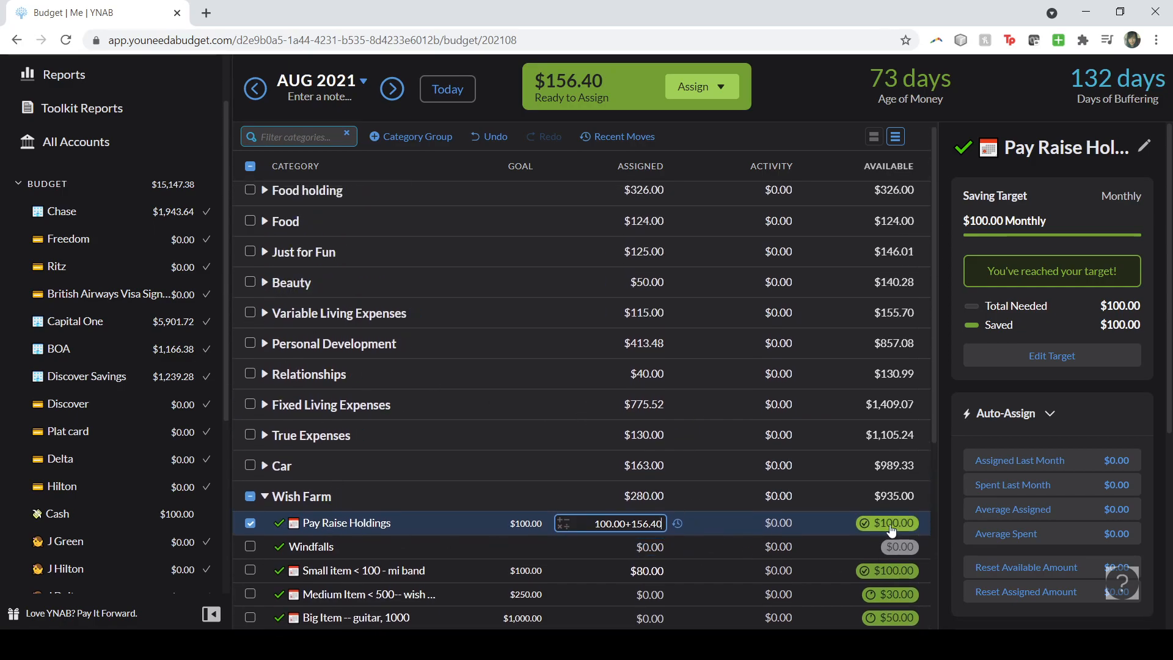
scroll(238, 368, down, 4)
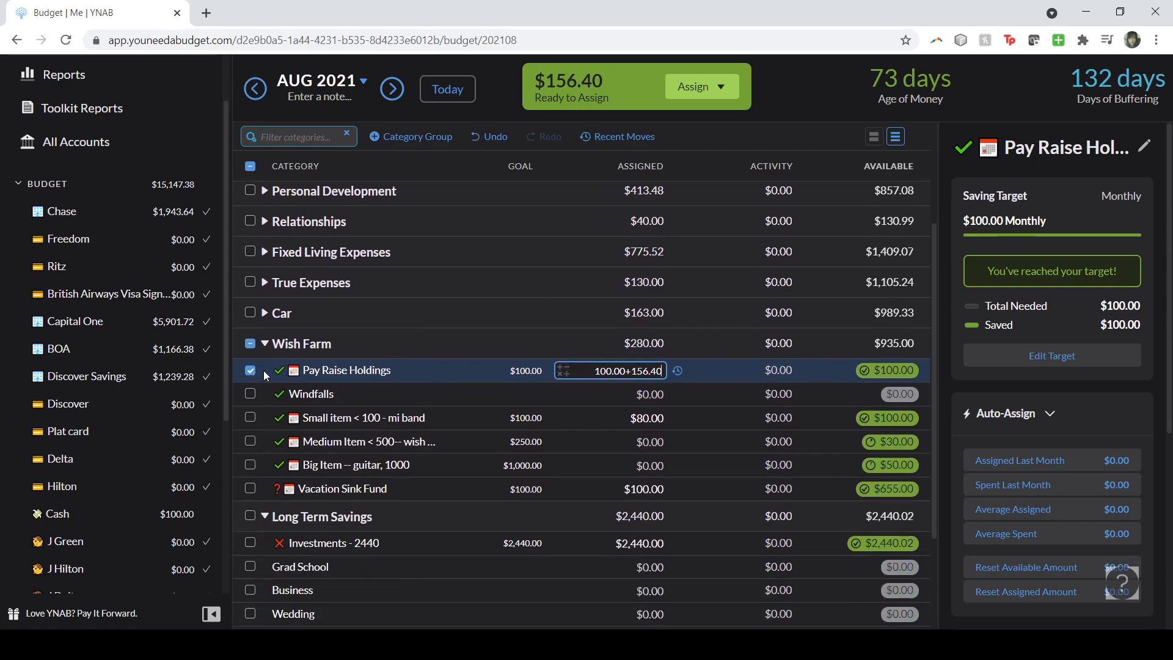
scroll(257, 370, down, 1)
scroll(618, 427, down, 2)
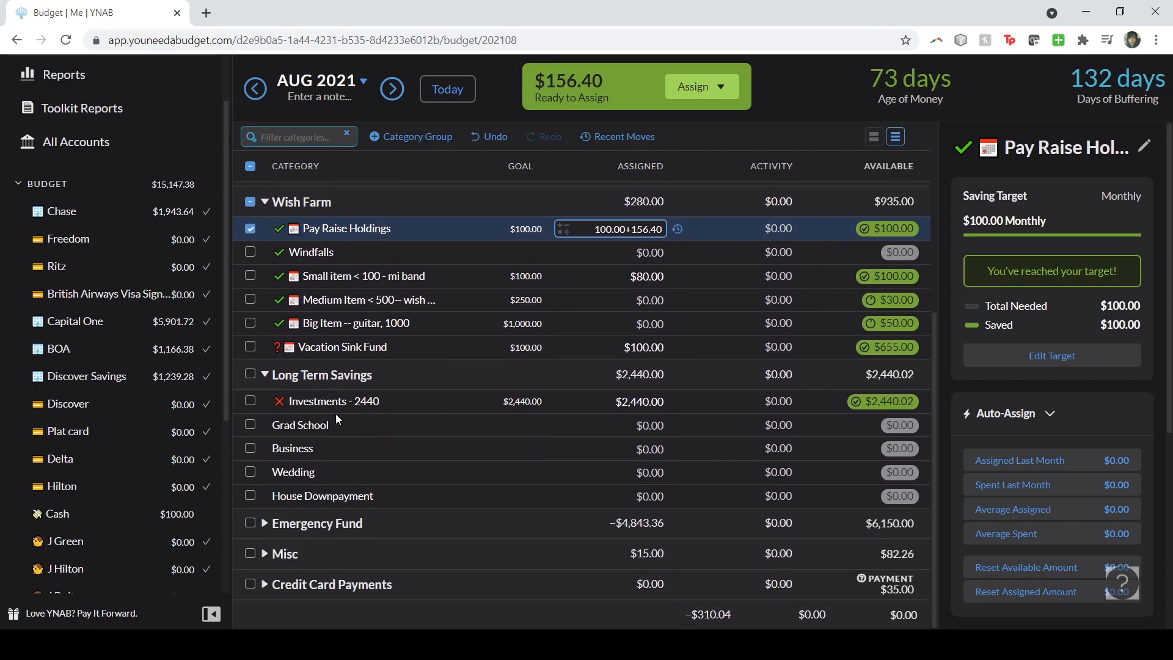
click(613, 397)
Step: Expand the Emergency Fund group, deselect Pay Raise Holdings, and collapse the Long Term Savings and Wish Farm groups
click(273, 526)
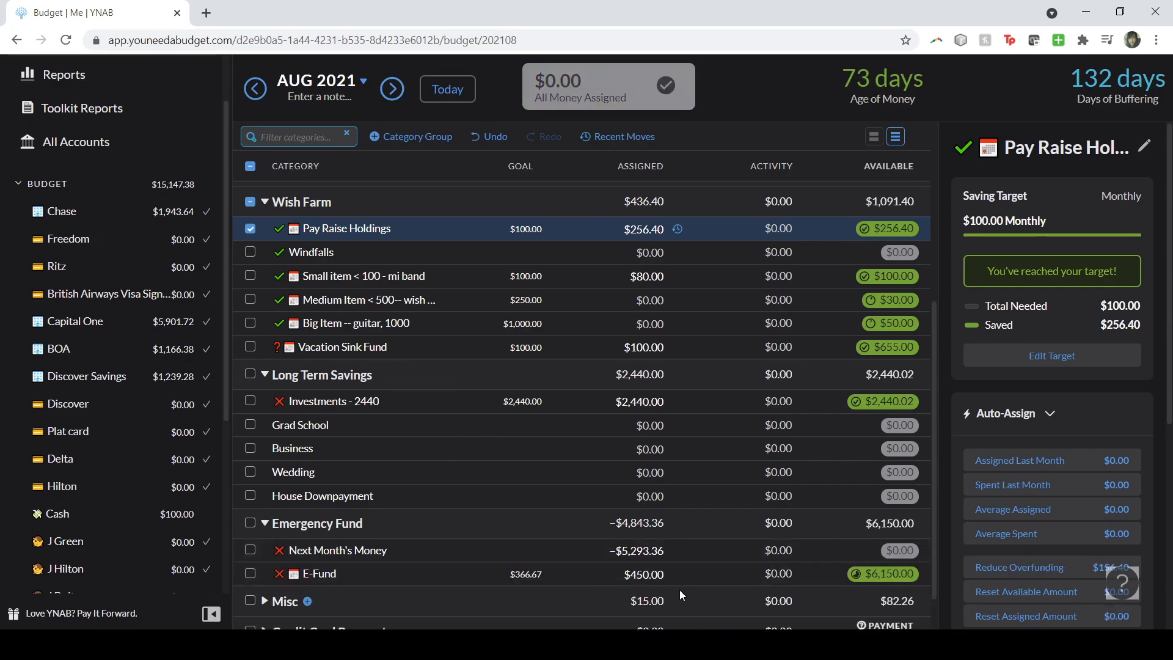
click(265, 376)
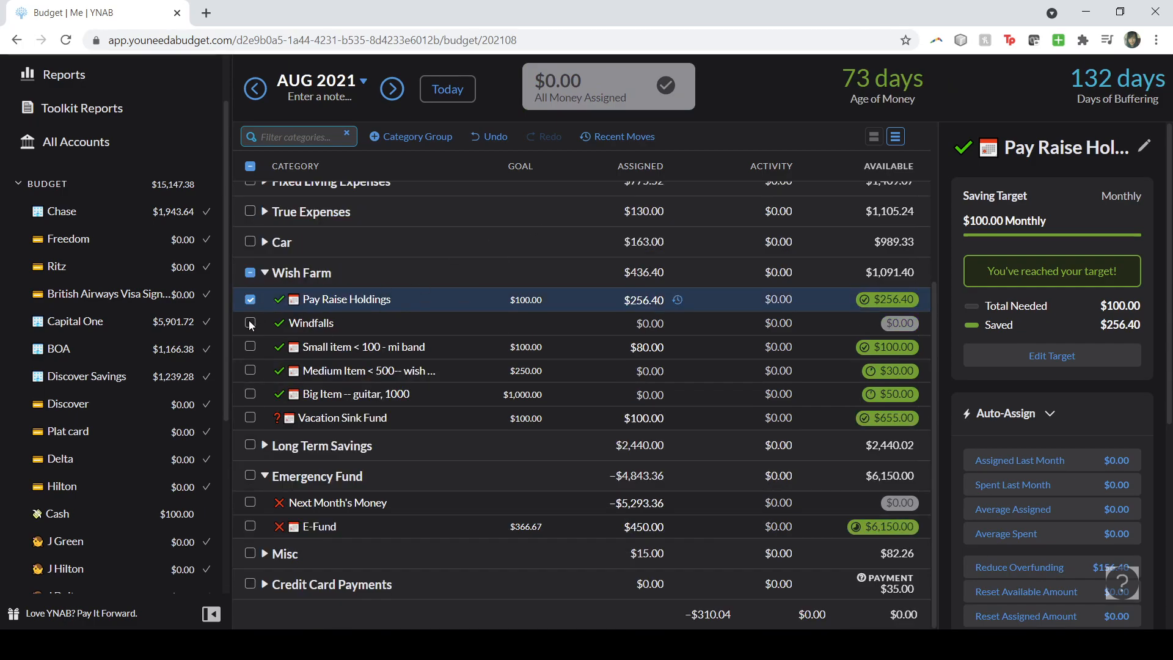
click(250, 300)
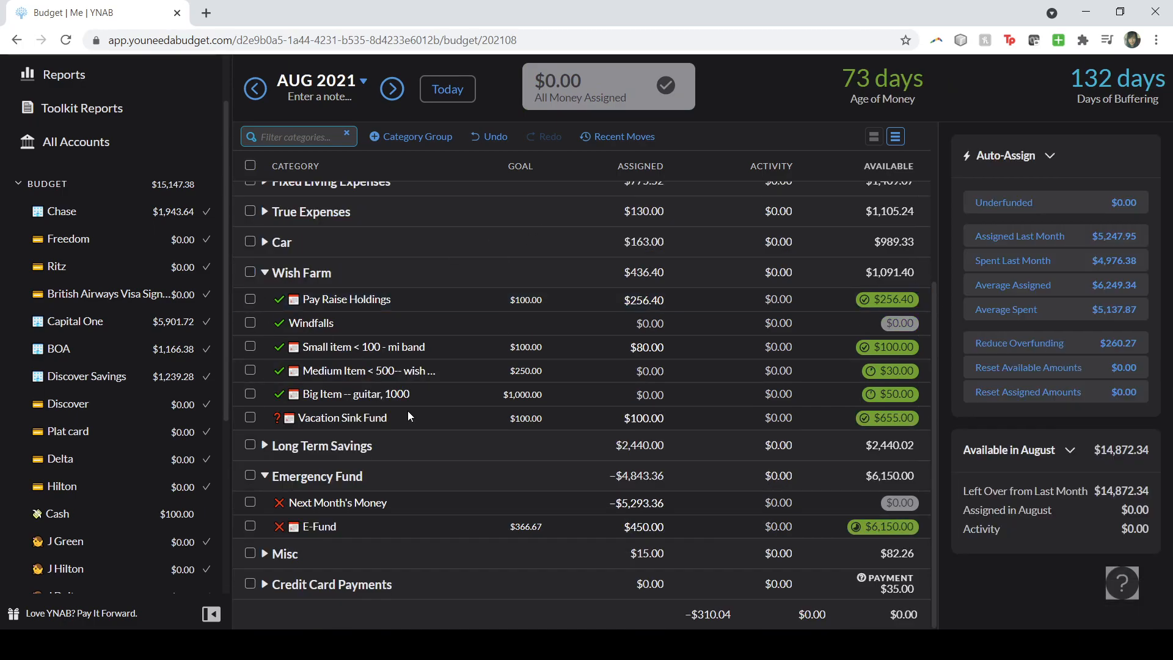
click(265, 273)
Step: Go back to July 2021 and copy the full text of its month note
scroll(288, 207, up, 2)
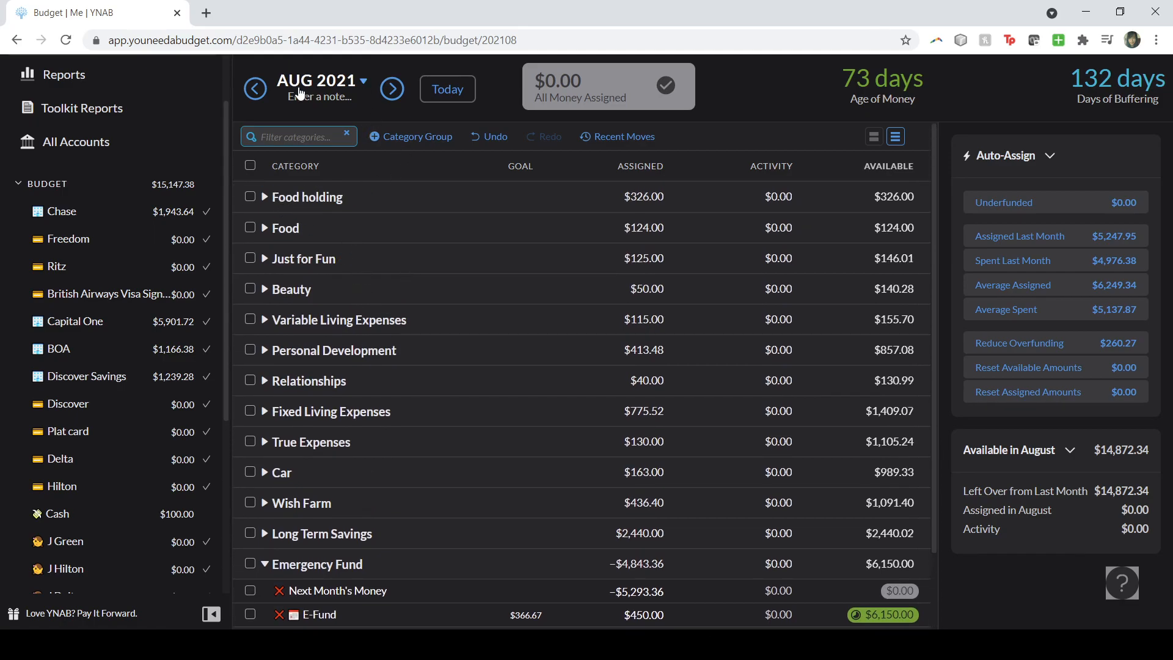
click(255, 91)
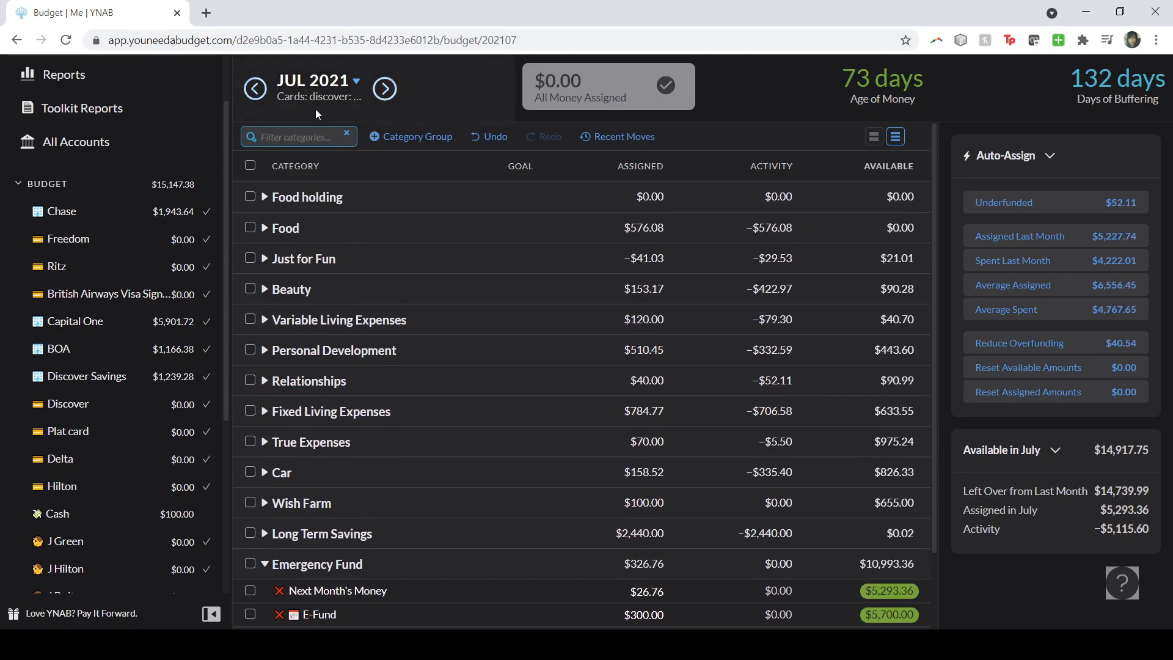
click(319, 98)
key(ctrl+a)
key(ctrl+c)
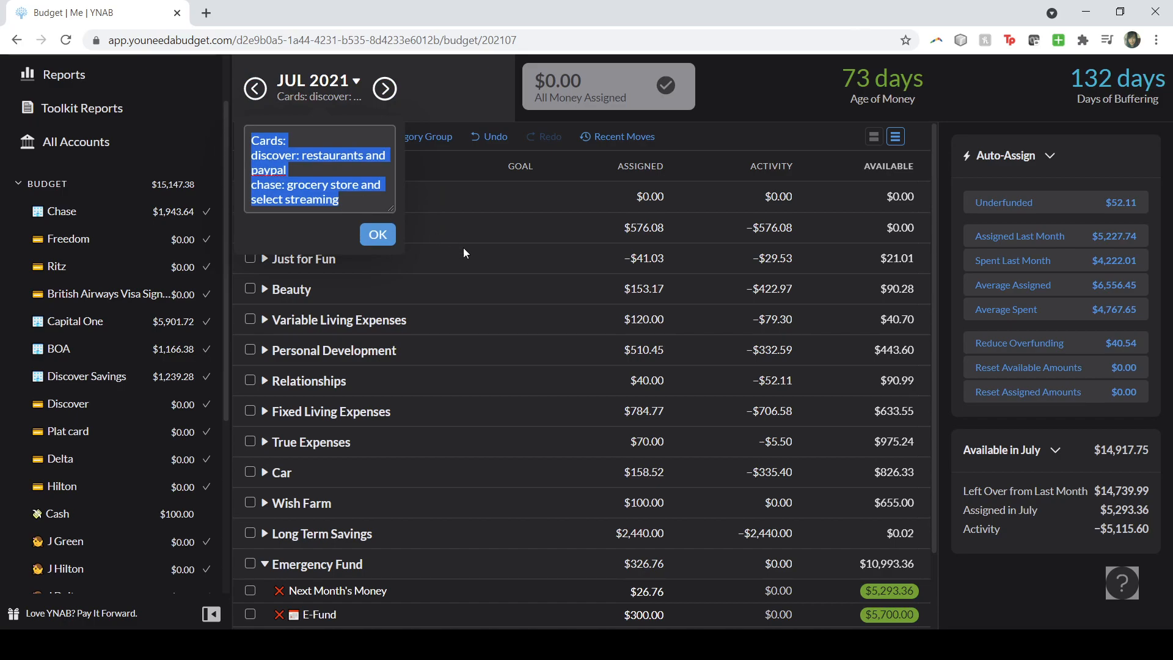
click(378, 234)
Step: Return to August 2021 and paste the copied Cards text into its month note
click(384, 89)
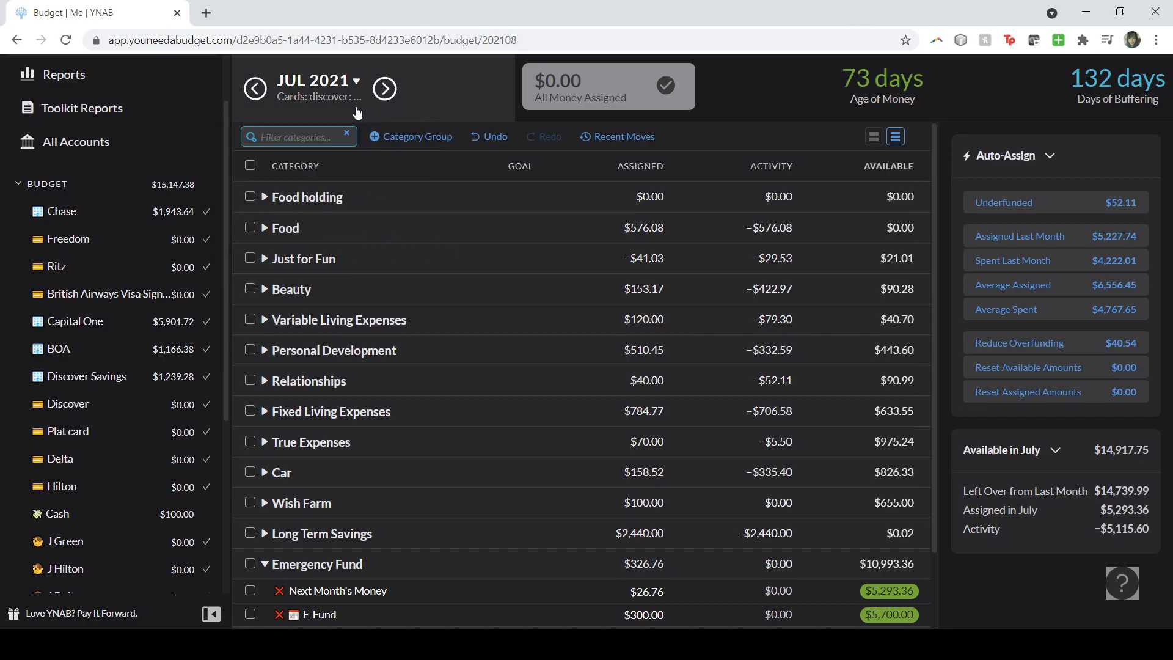
click(319, 97)
key(ctrl+v)
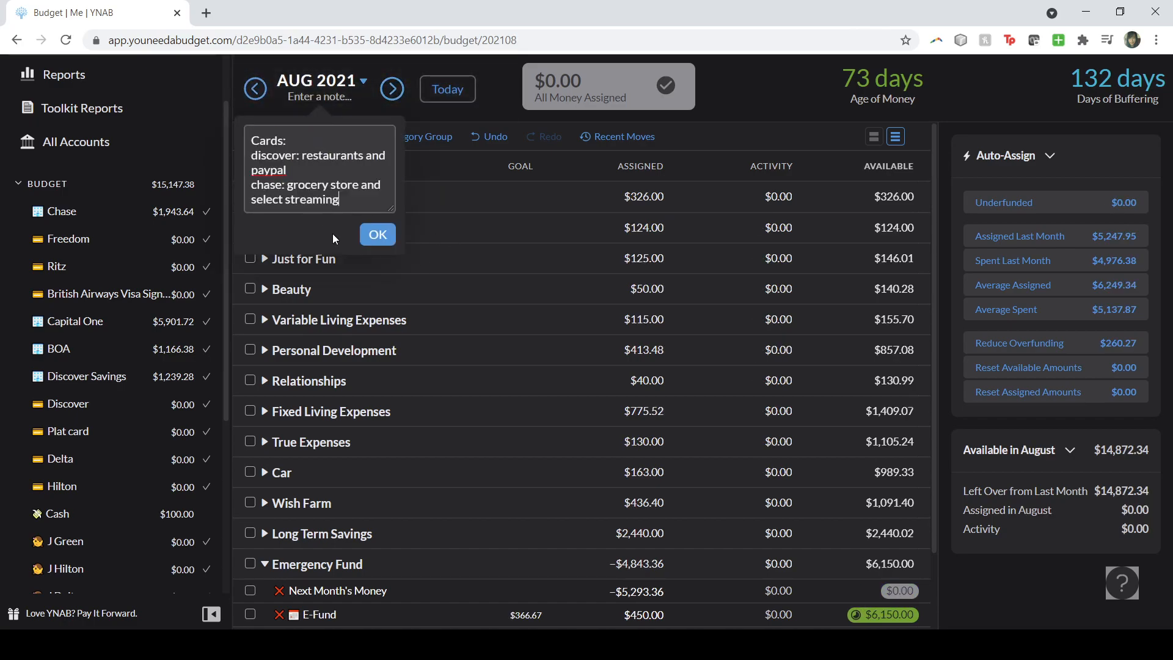
key(ctrl+Home)
key(Return)
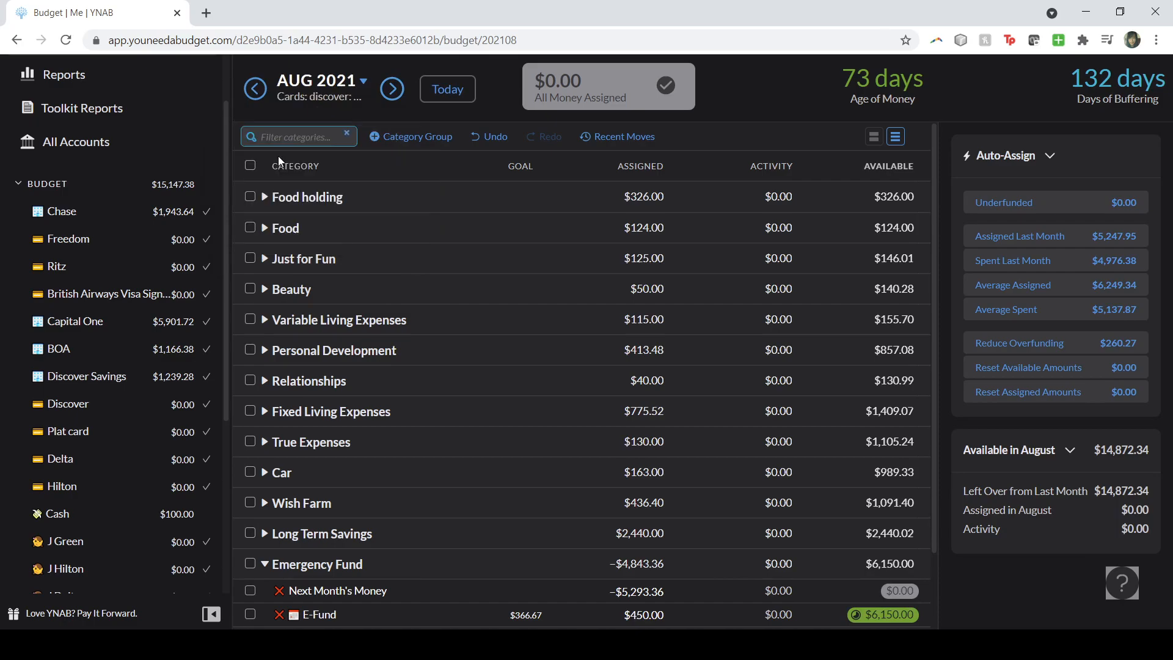
Step: Add "Goal: Stay in food budget" and an "Action:" line above the Cards section of August's month note
click(317, 105)
key(Return)
key(Up)
key(Return)
key(Up)
text(Goal: )
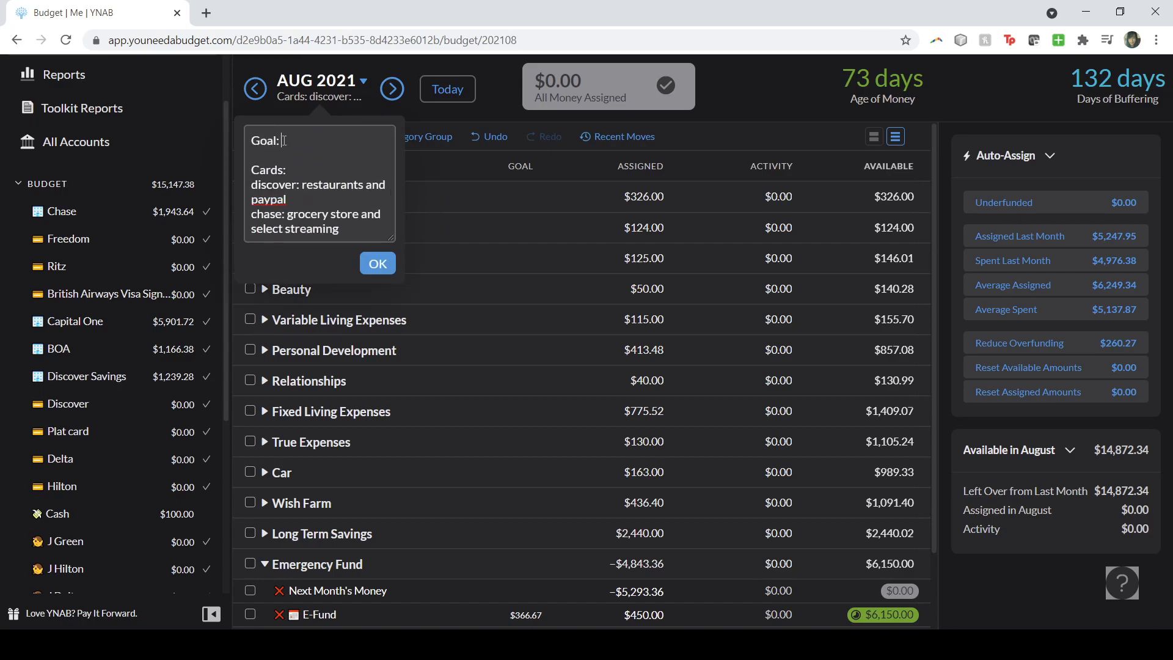
text(Stay in food budget)
key(Return)
text(Action:)
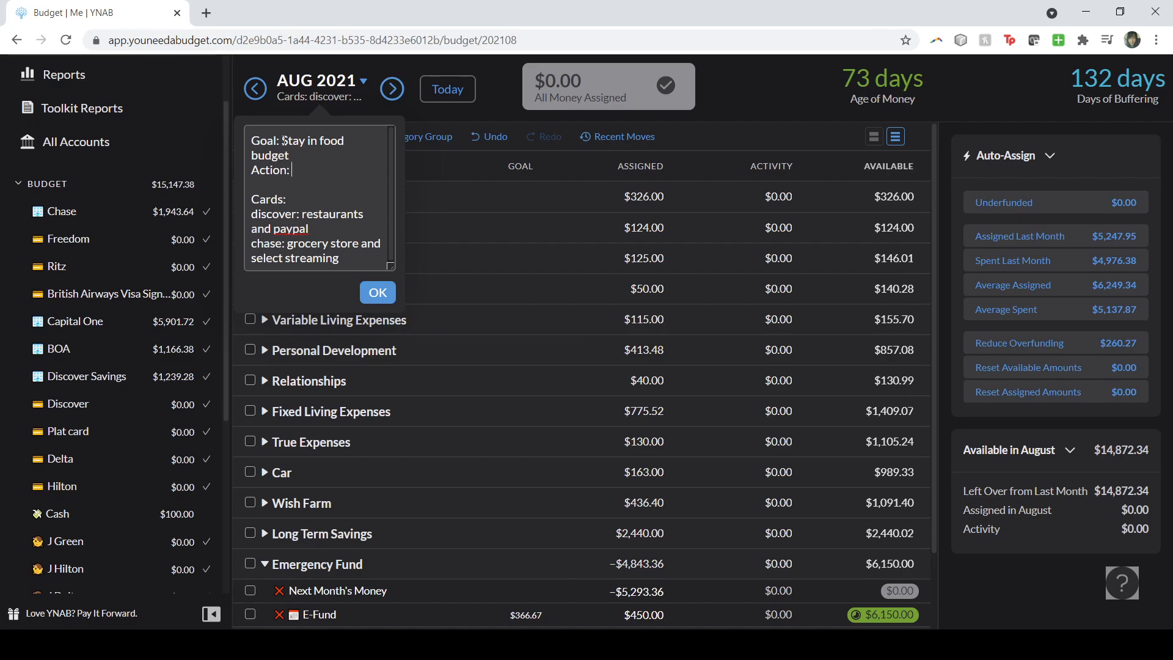
Step: List "1. look at prices in grocery" and "2. meal plan + shop twice a week" under Action and save the note
key(Return)
text(1. look at)
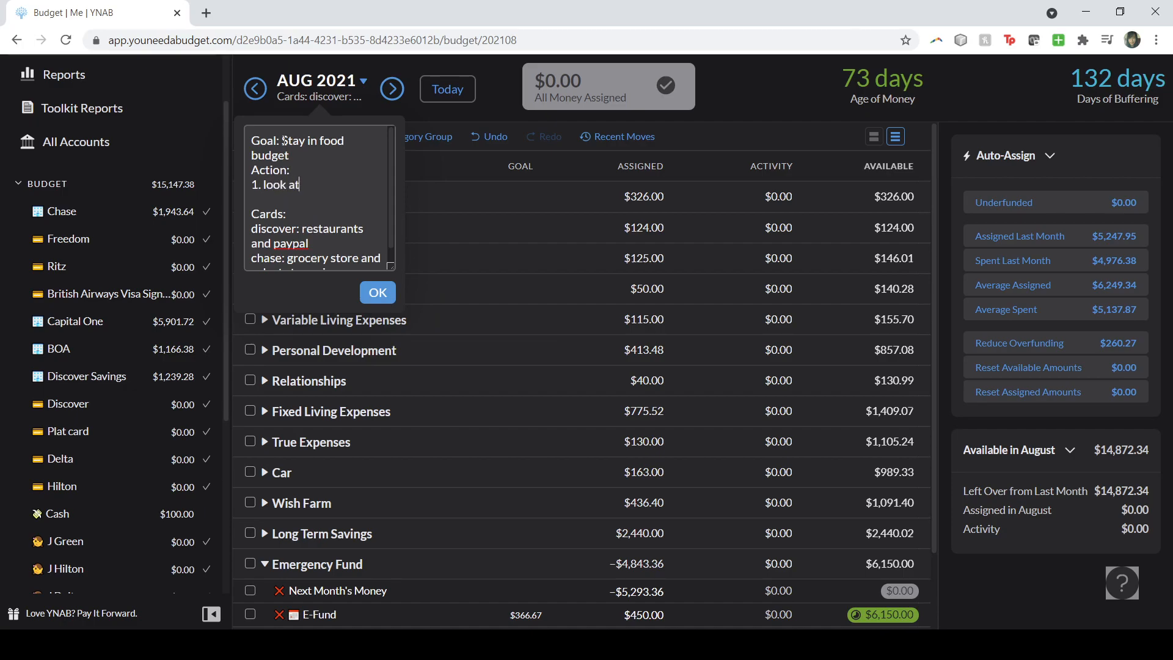
text( prices in grocery)
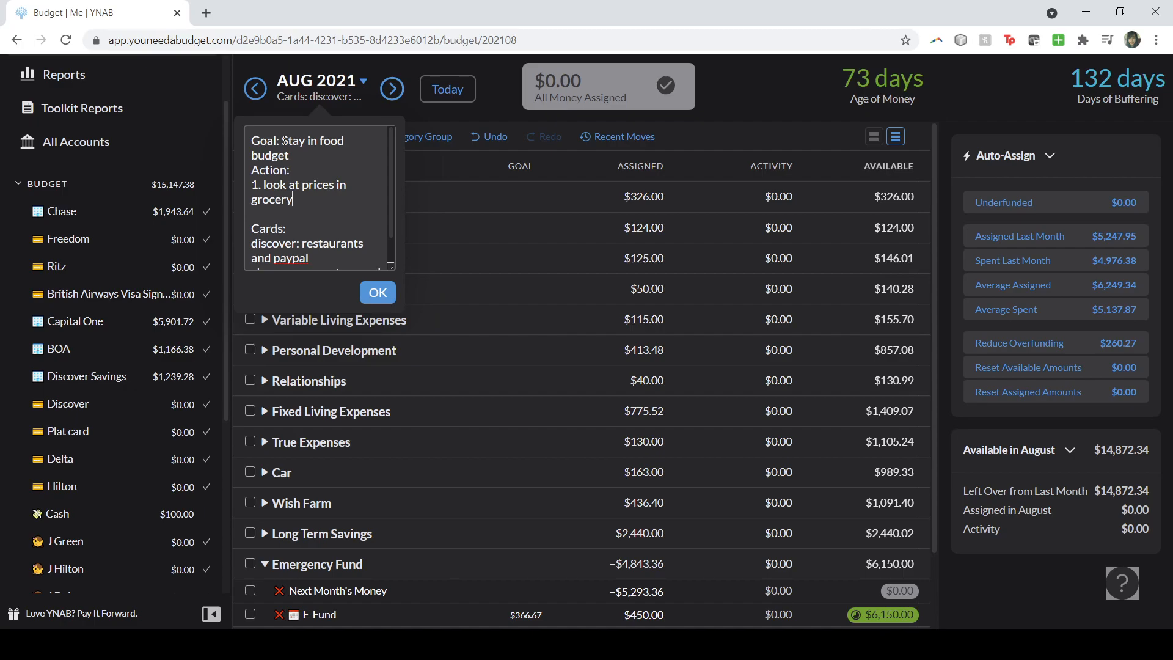
key(Return)
text(2)
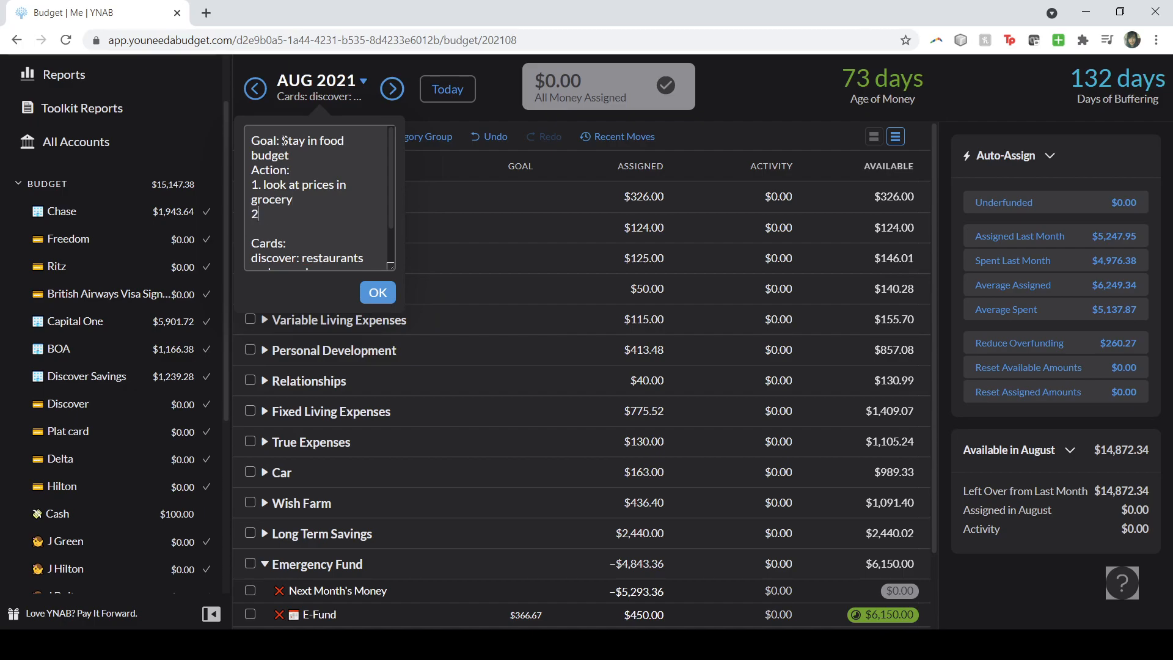
text(. meal plan + shop twice)
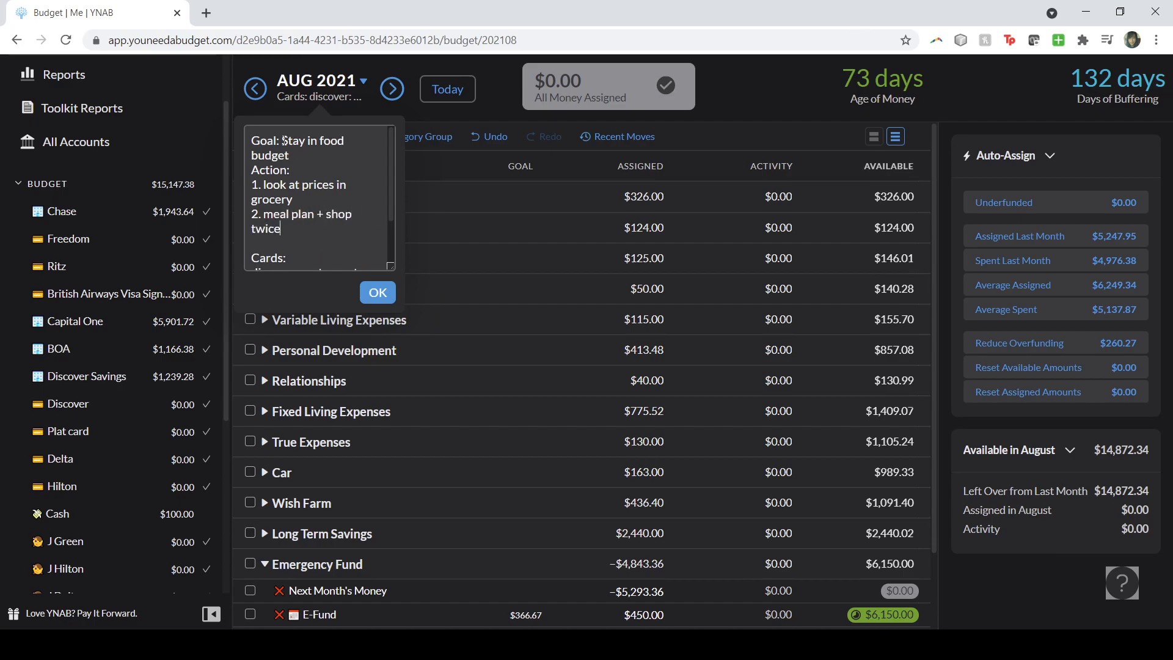
text( a week)
click(377, 294)
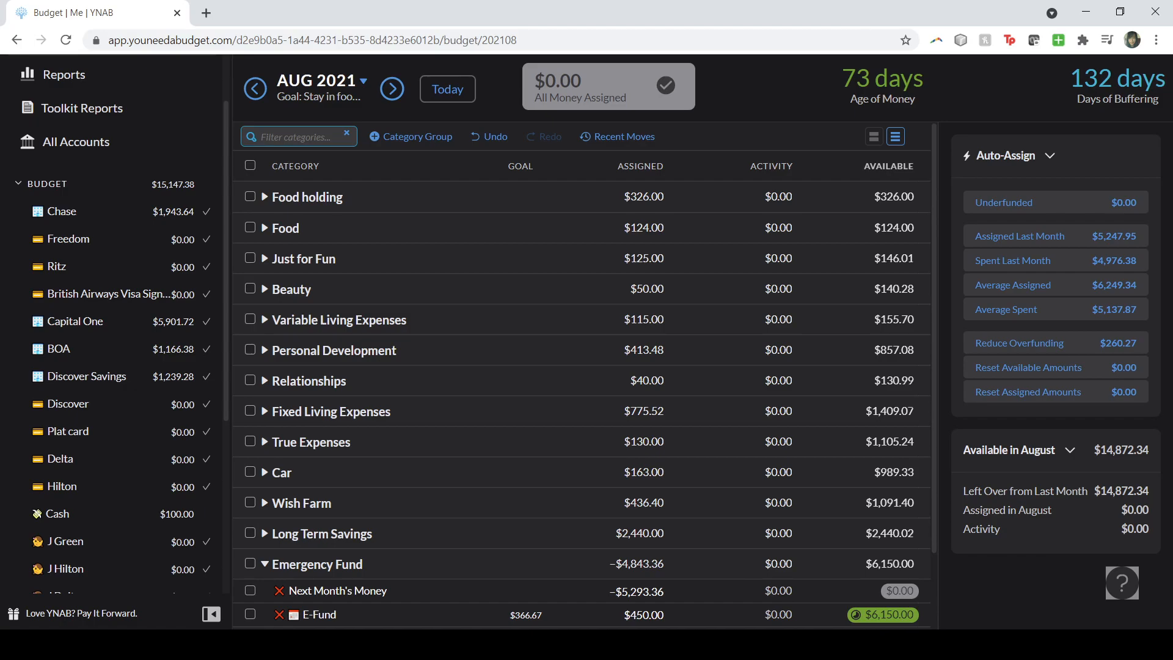